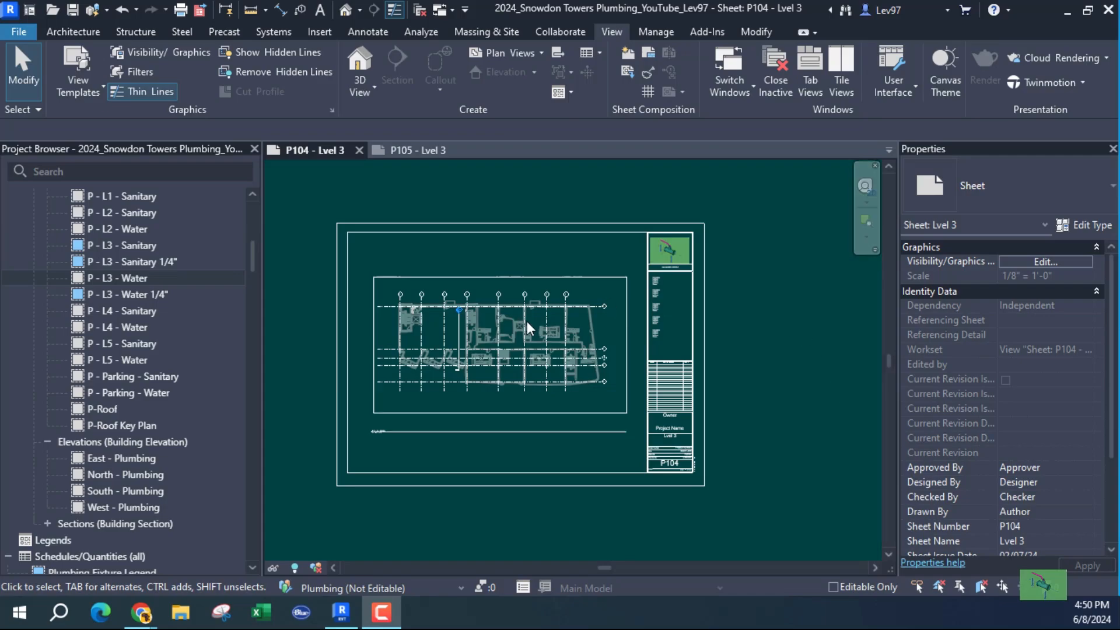
# Examine Level 3 sheets P104 and P105, comparing the full 1/8" plan with the two partial 1/4" plans and their title blocks
pyautogui.scroll(5, 618, 366)
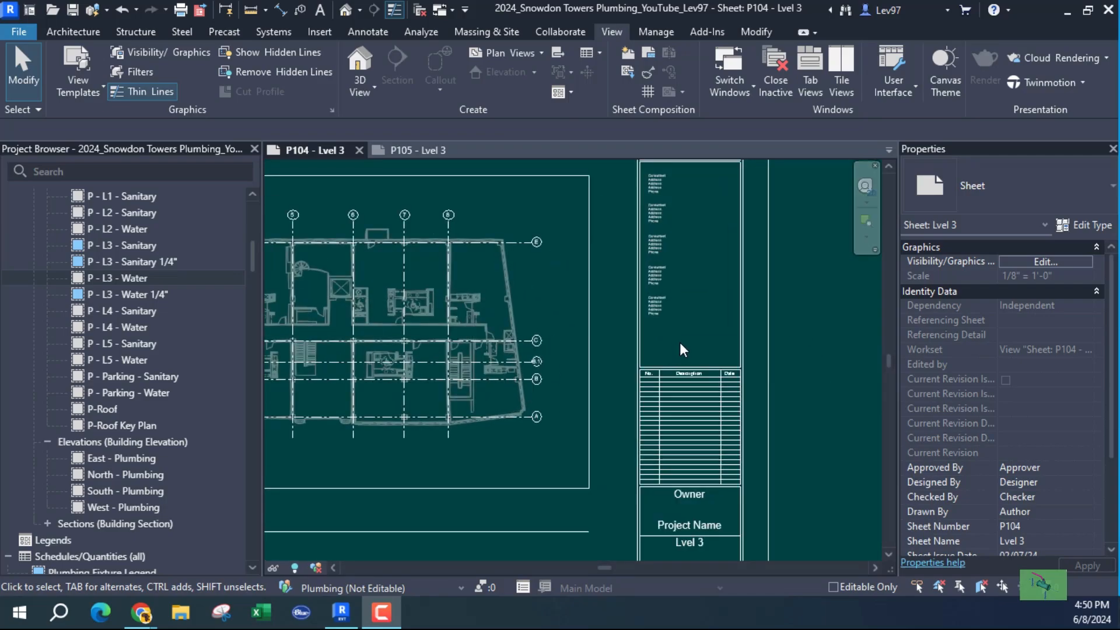
pyautogui.scroll(2, 681, 342)
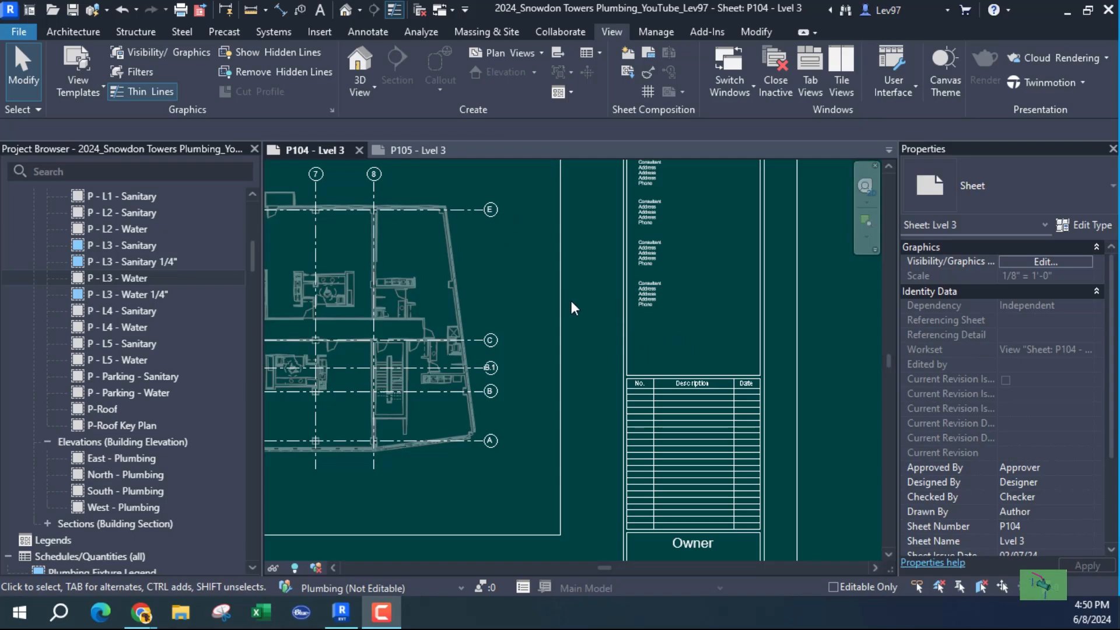
pyautogui.scroll(-5, 601, 353)
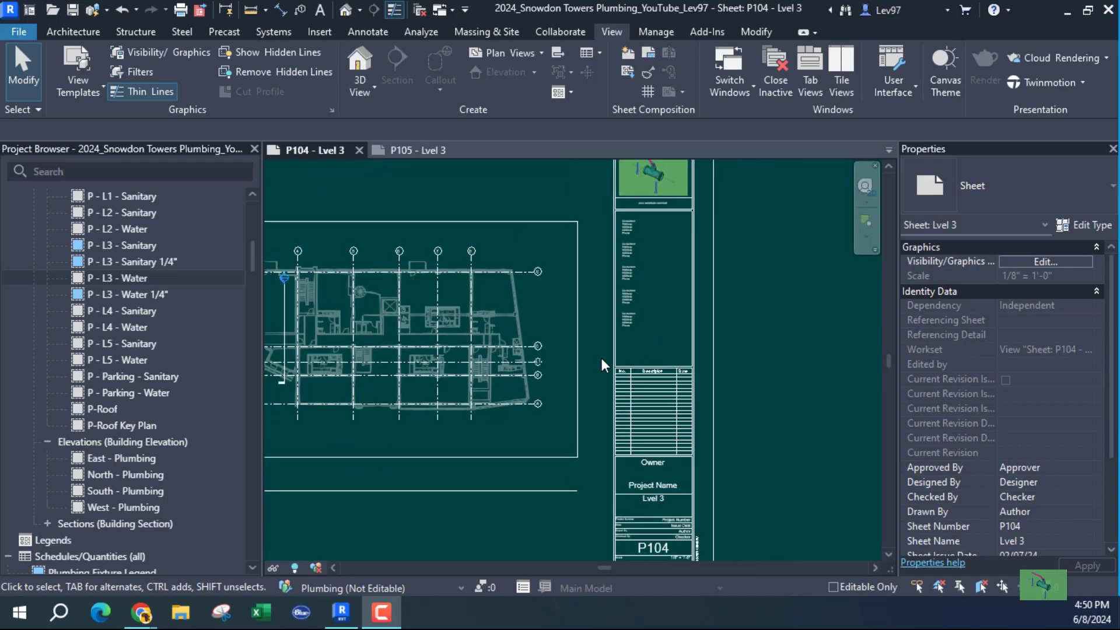
pyautogui.moveTo(598, 357); pyautogui.dragTo(712, 364, button='middle')
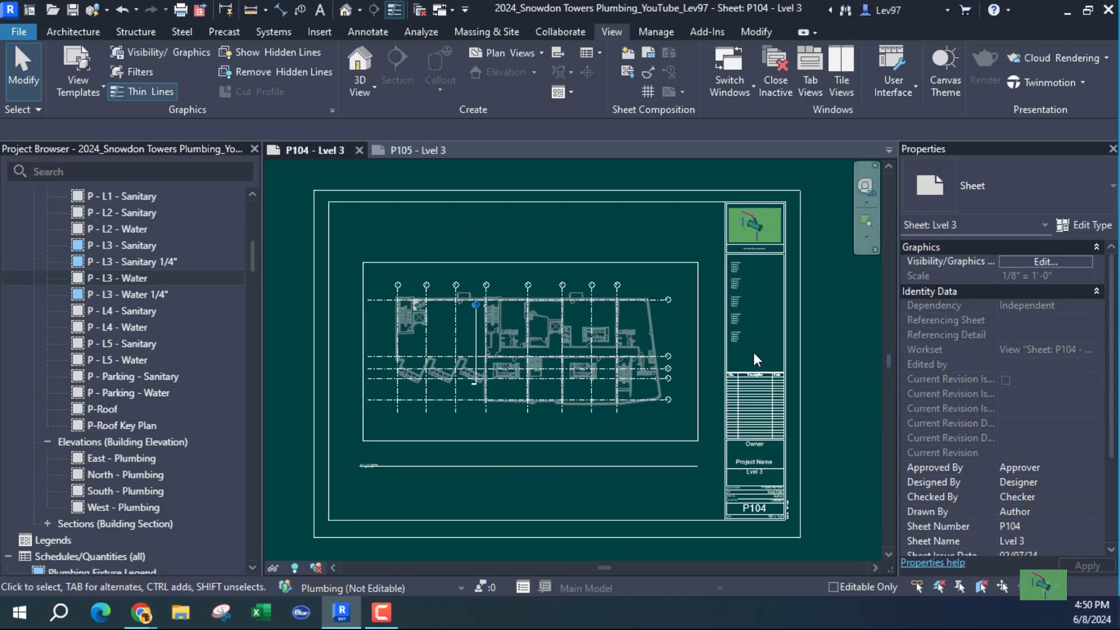
pyautogui.scroll(2, 751, 356)
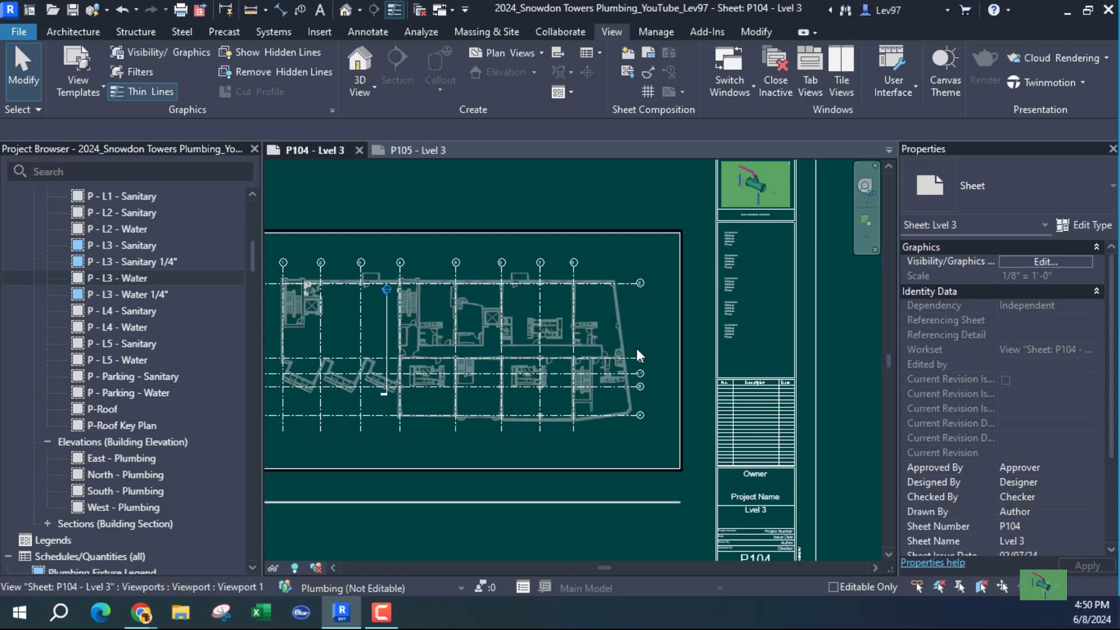
pyautogui.click(422, 150)
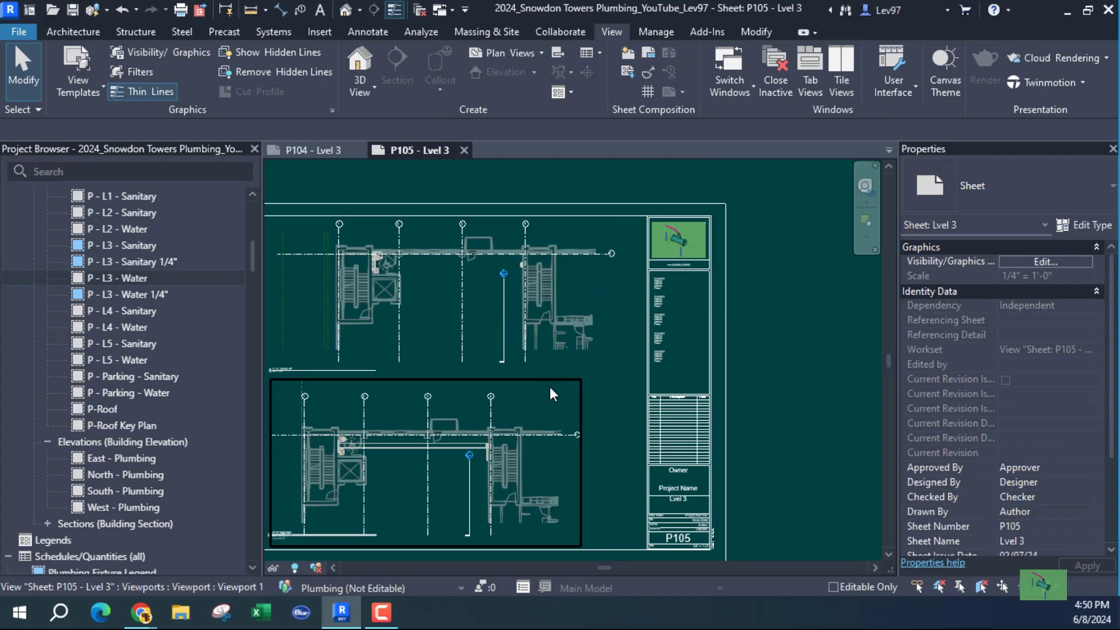
pyautogui.moveTo(589, 395); pyautogui.dragTo(699, 362, button='middle')
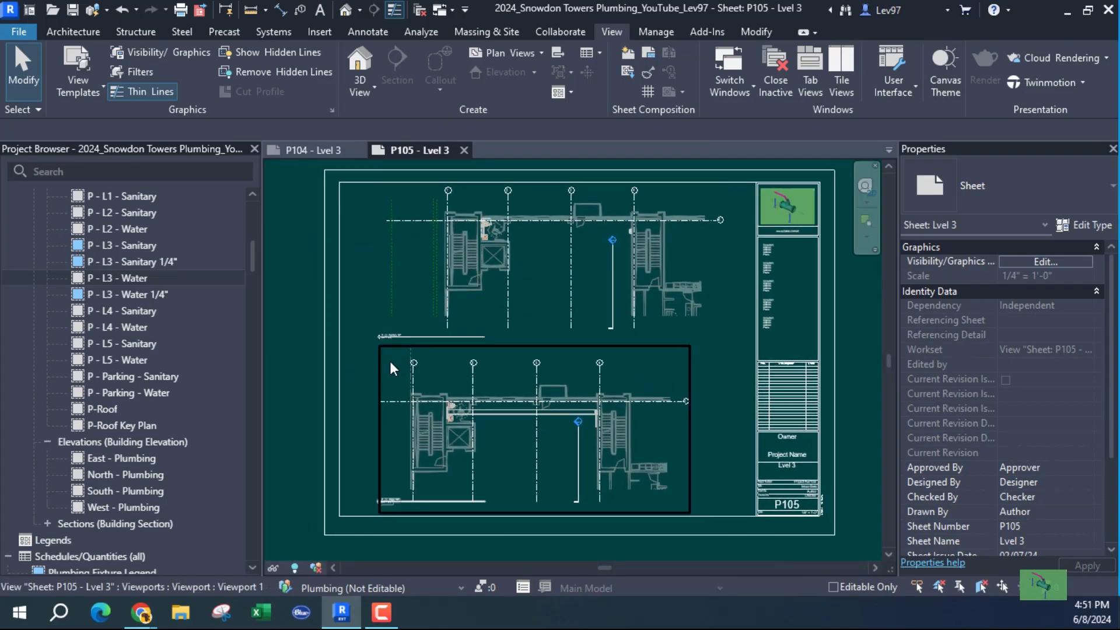
pyautogui.click(307, 147)
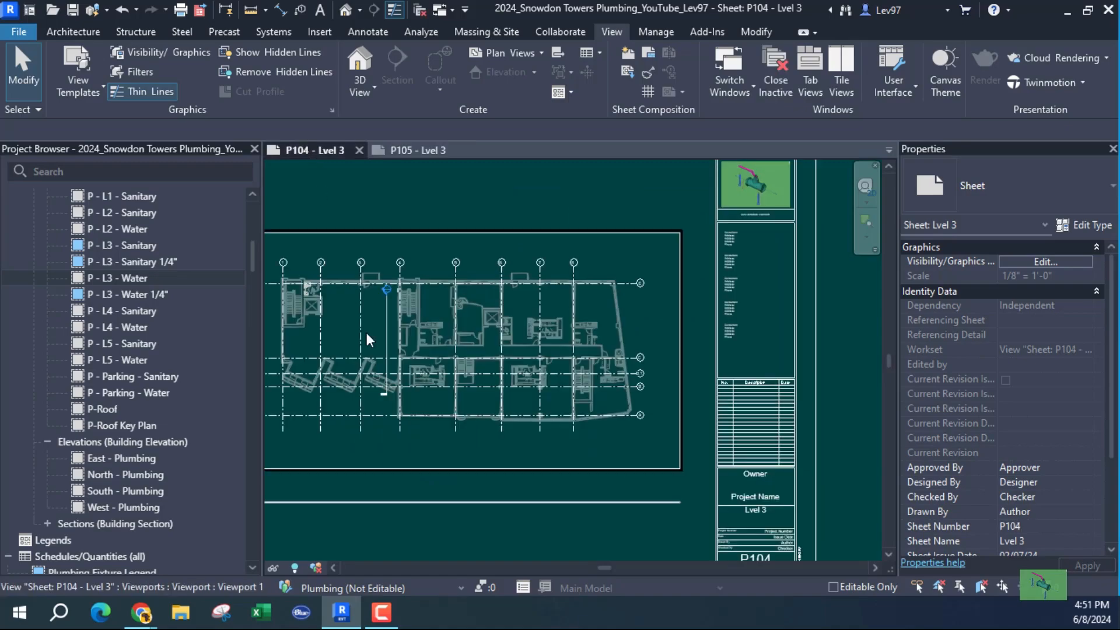
pyautogui.moveTo(491, 422); pyautogui.dragTo(623, 363, button='middle')
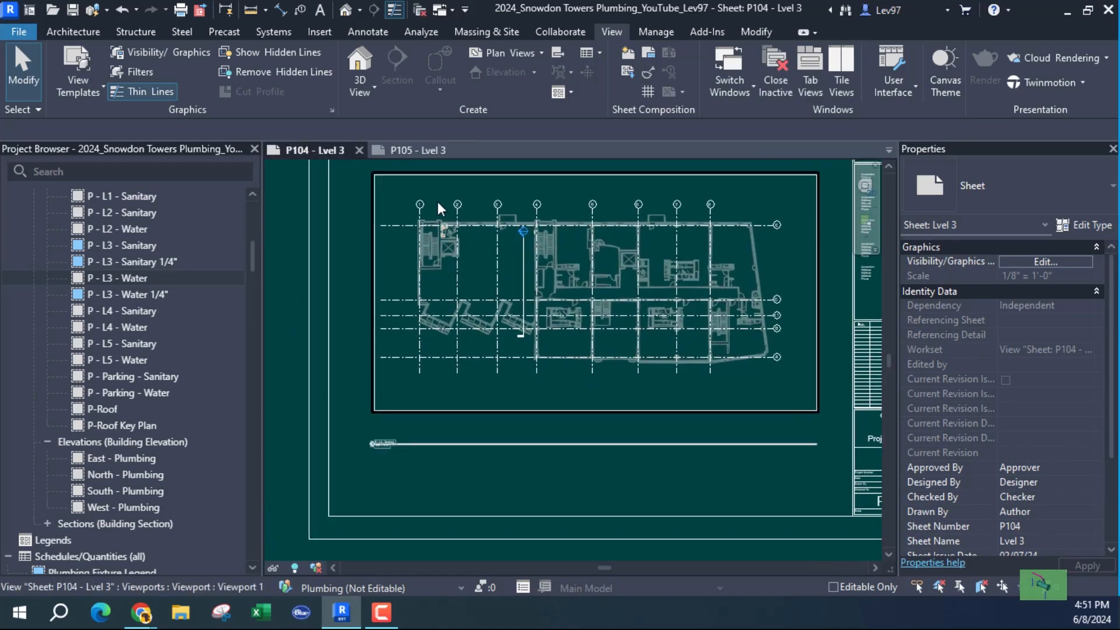
pyautogui.click(426, 149)
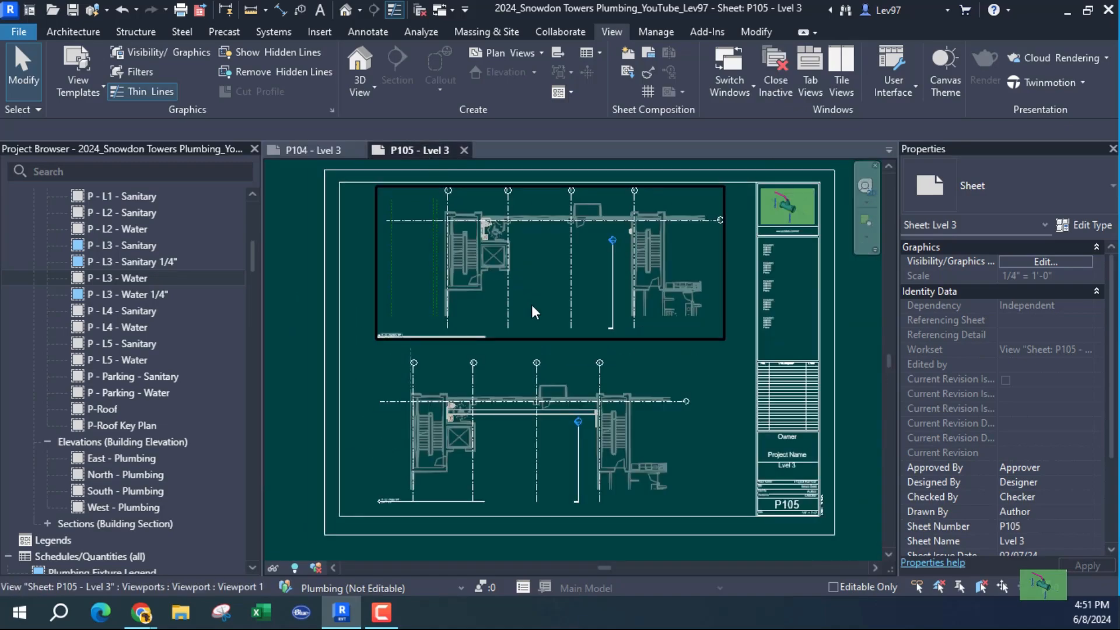
pyautogui.scroll(5, 384, 362)
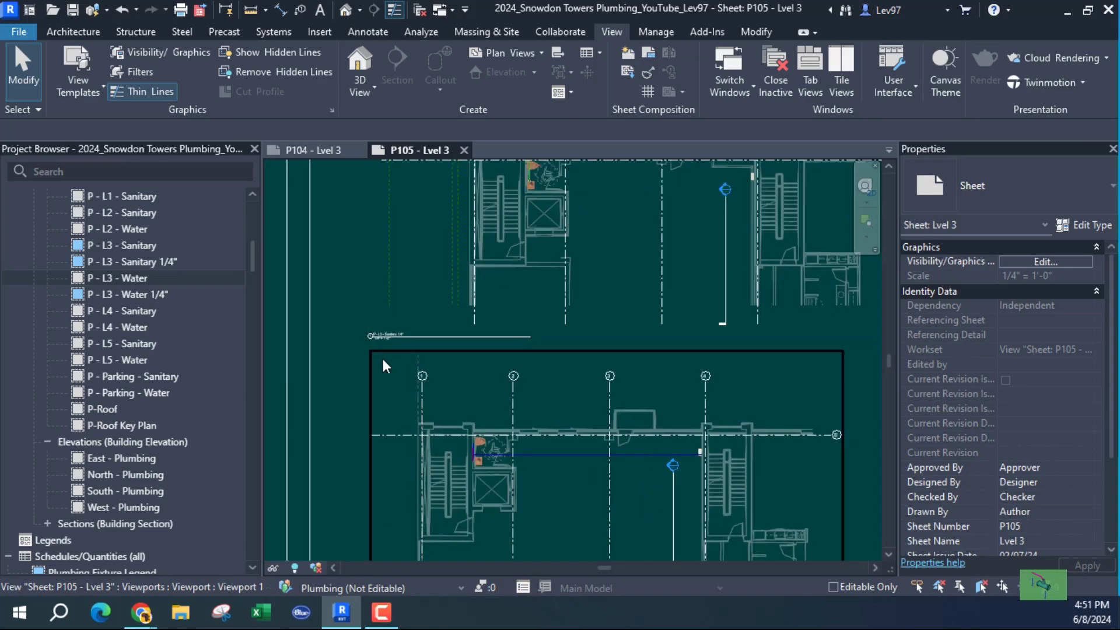
pyautogui.scroll(3, 390, 333)
pyautogui.scroll(-10, 384, 338)
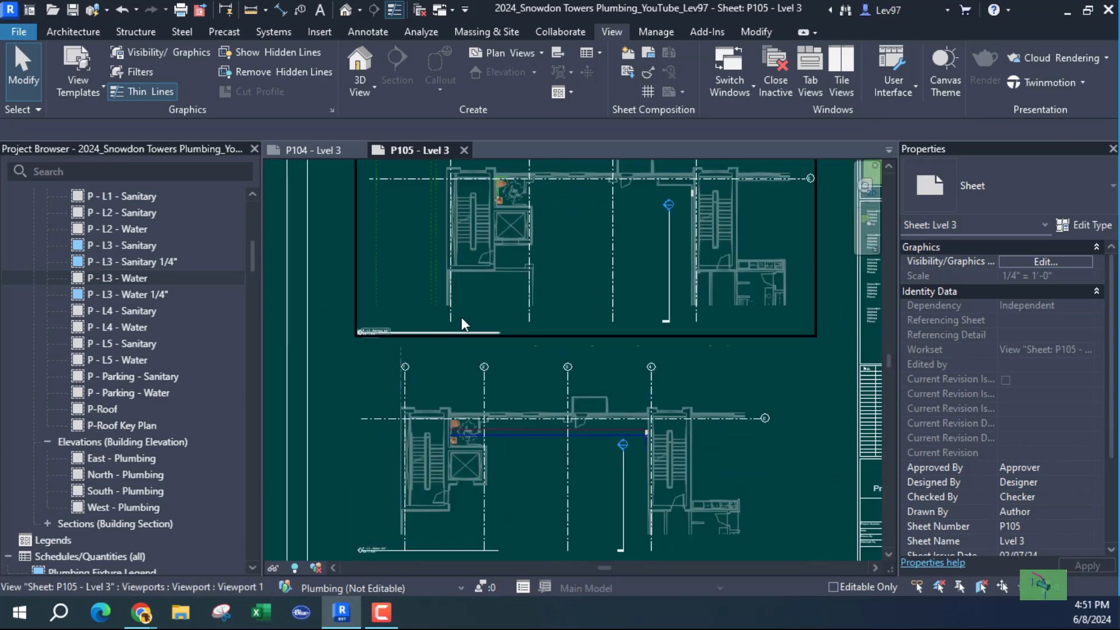
# On sheet P104, move the sanitary plan's viewport title up so that it sits just inside the viewport's lower edge
pyautogui.click(320, 150)
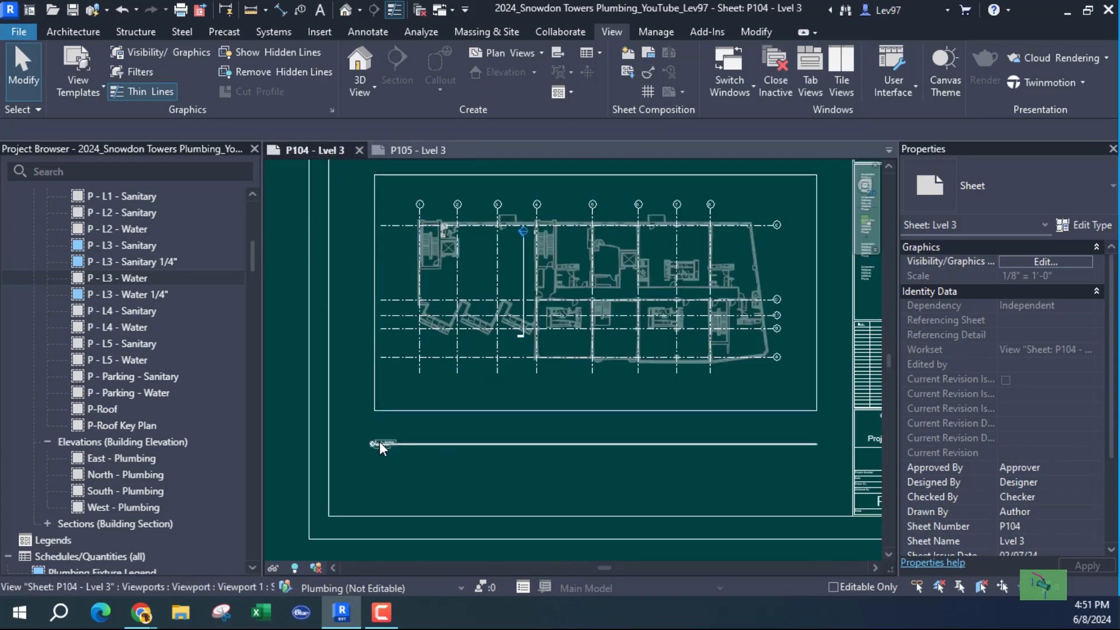
pyautogui.scroll(4, 382, 445)
pyautogui.click(387, 449)
pyautogui.scroll(-3, 450, 403)
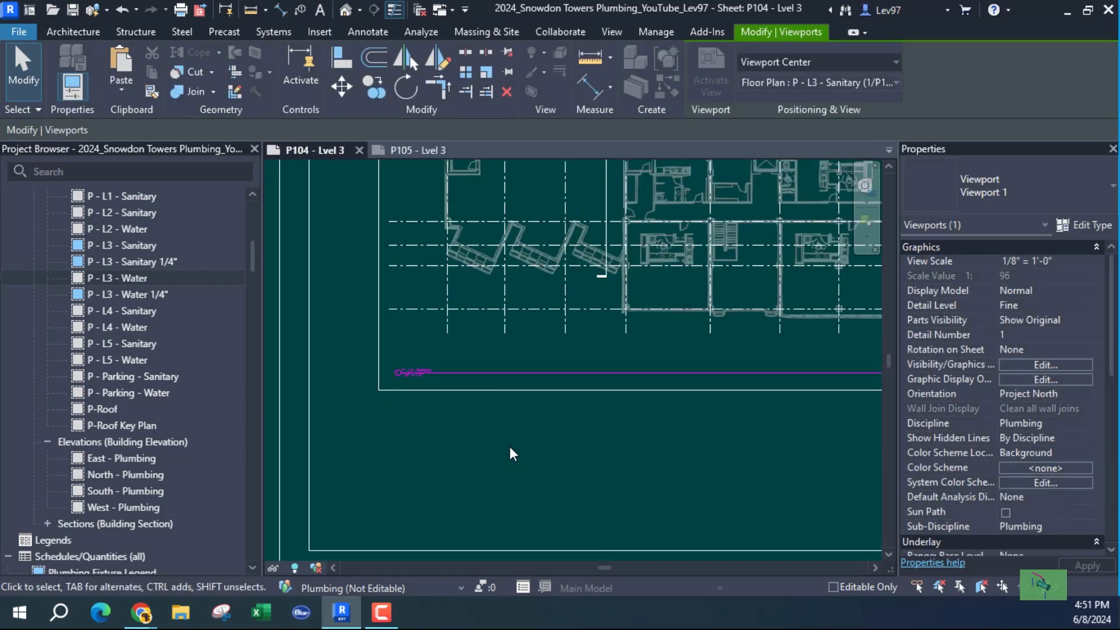
pyautogui.click(524, 463)
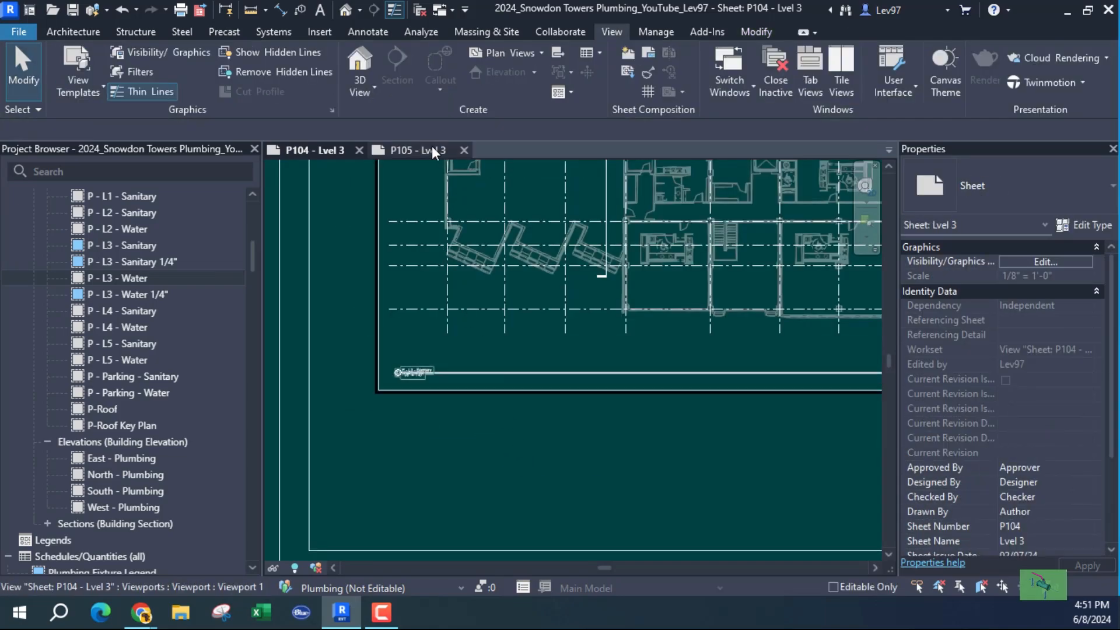
pyautogui.click(432, 149)
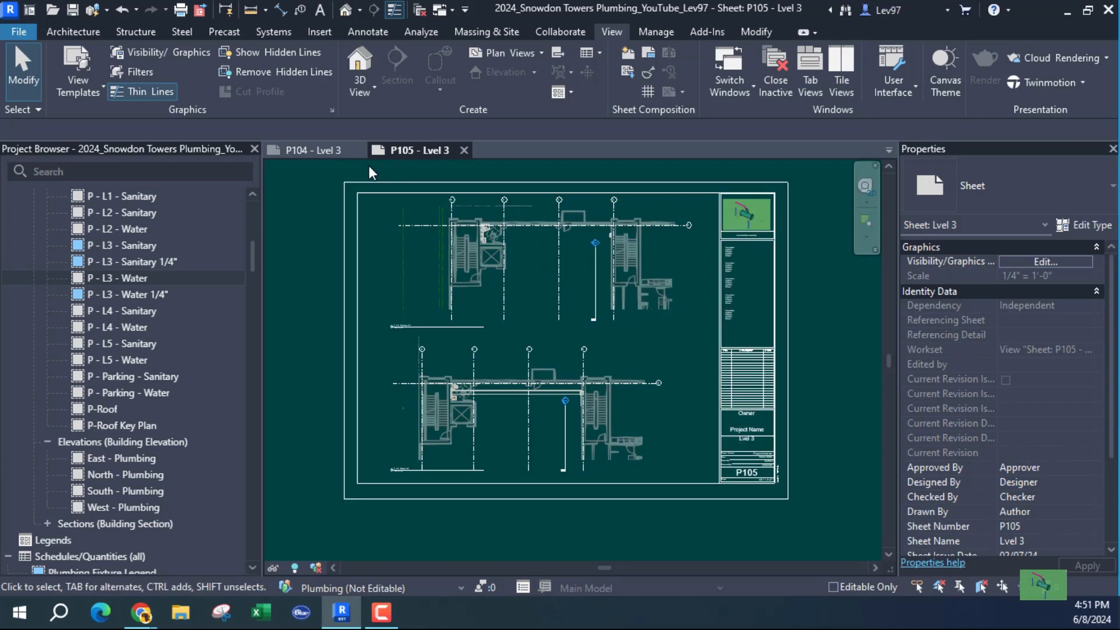
pyautogui.click(316, 149)
pyautogui.scroll(-3, 644, 341)
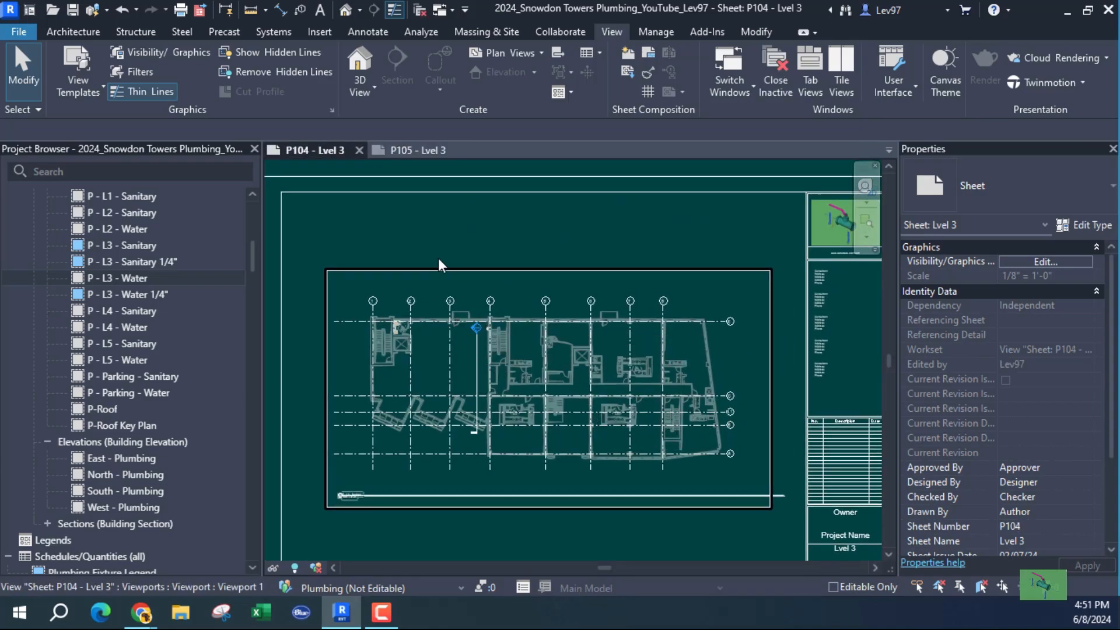
# On sheet P105, draw a thin detail-line rectangle about 4" by 1 1/2" in the title block, between the consultant list and the revision table
pyautogui.click(421, 150)
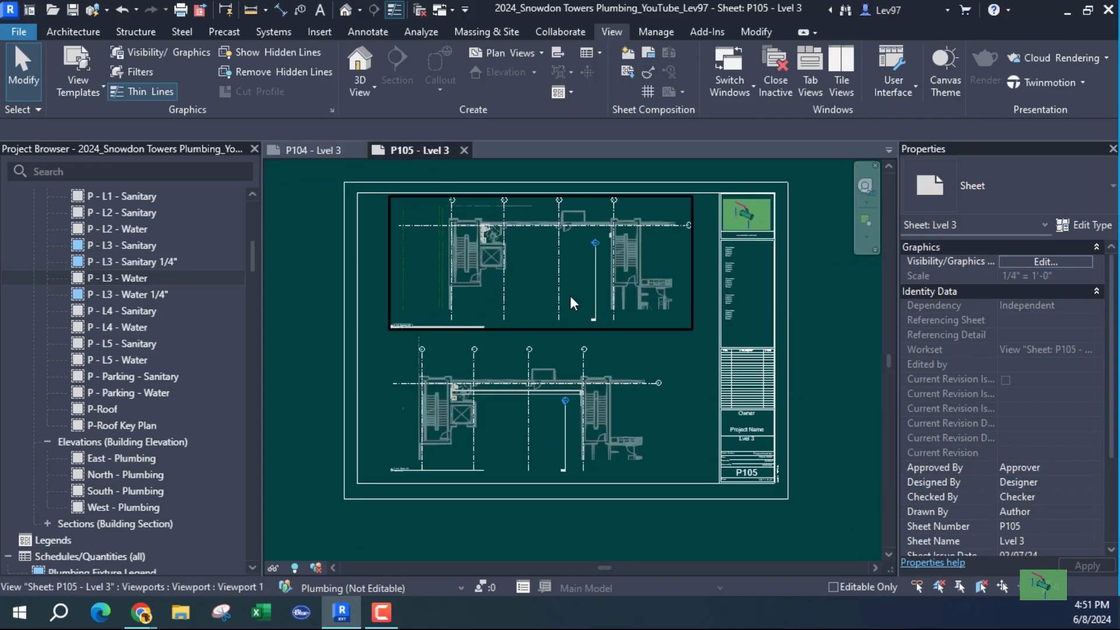
pyautogui.scroll(5, 527, 271)
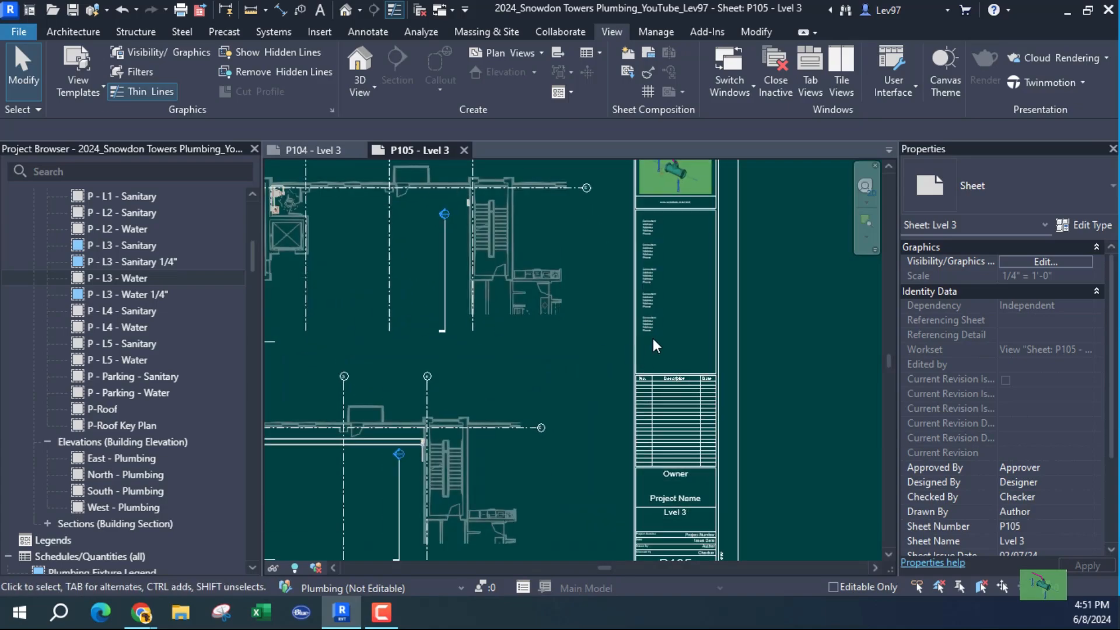
pyautogui.scroll(3, 672, 358)
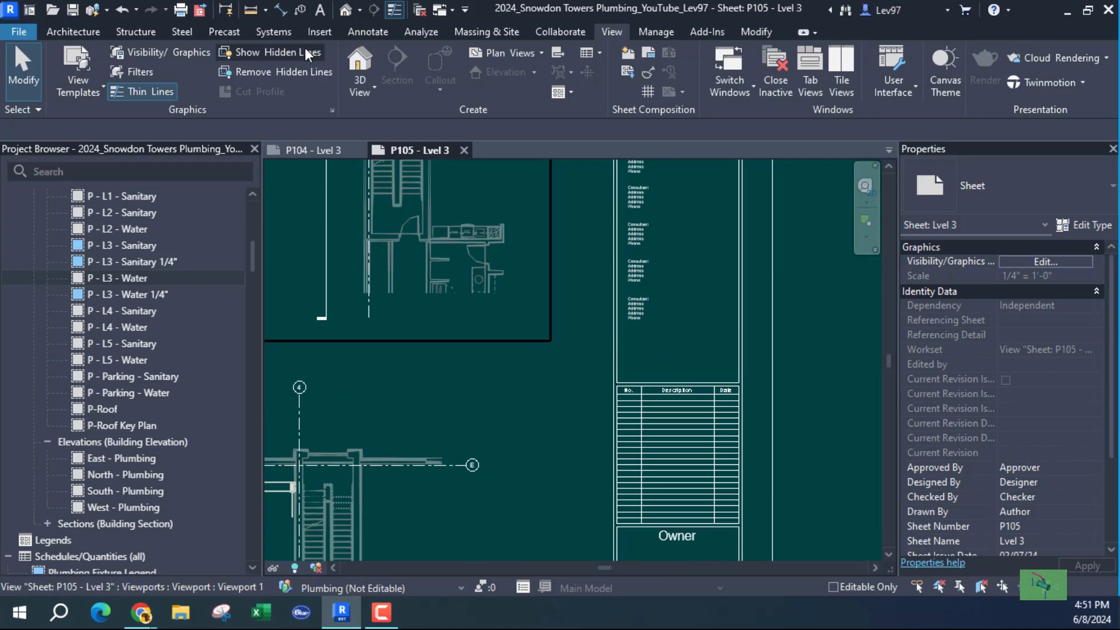
pyautogui.click(361, 30)
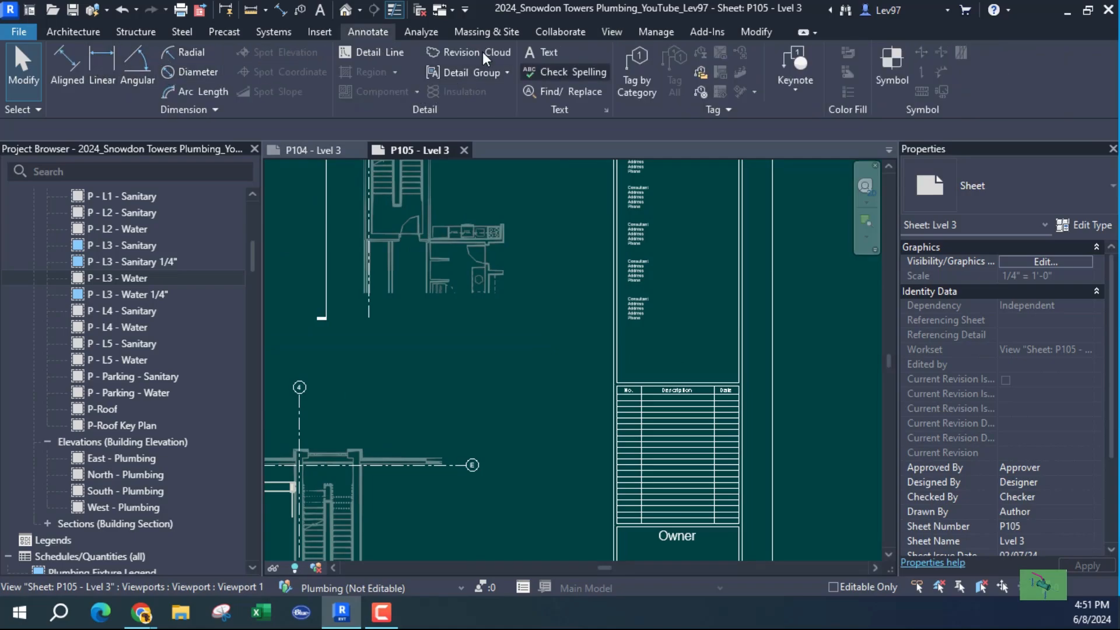
pyautogui.click(387, 51)
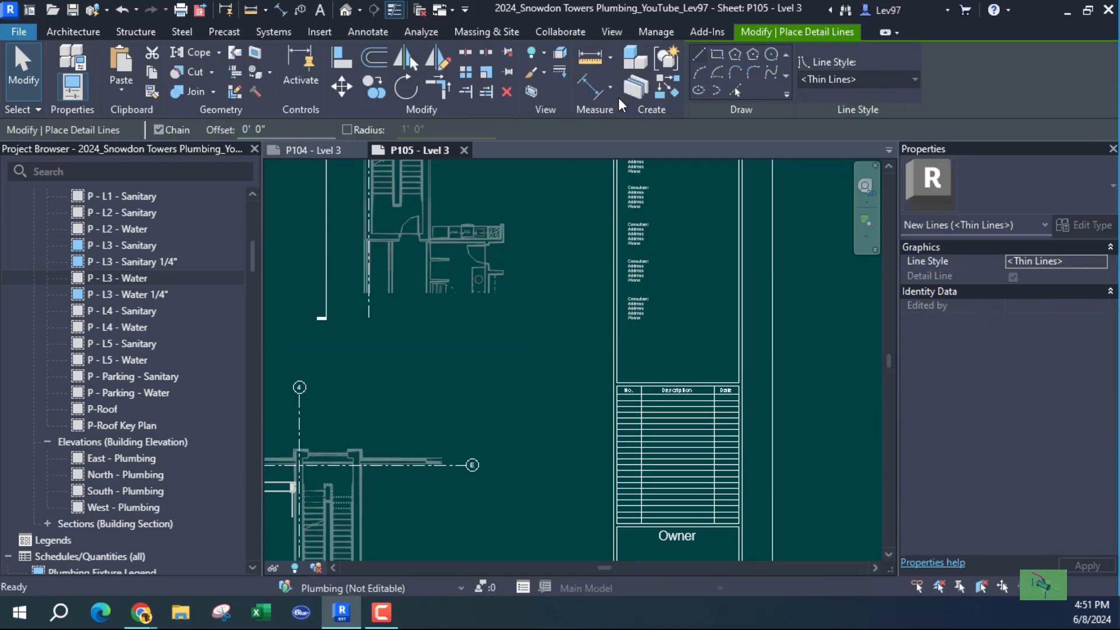
pyautogui.click(717, 55)
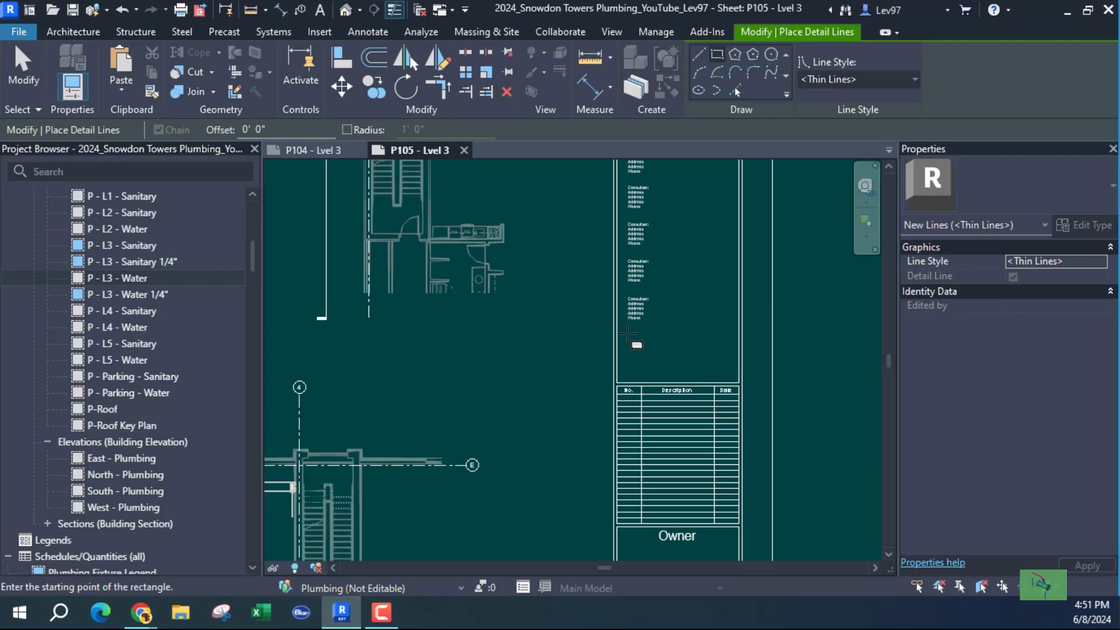
pyautogui.click(641, 350)
pyautogui.click(725, 369)
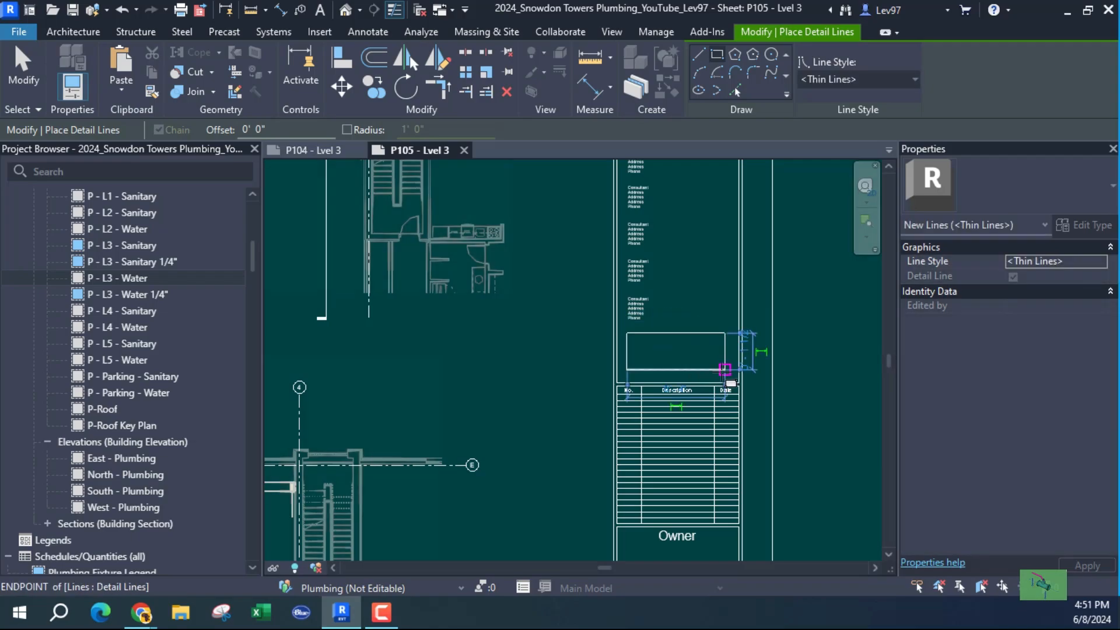
pyautogui.press('Escape')
pyautogui.press('Escape')
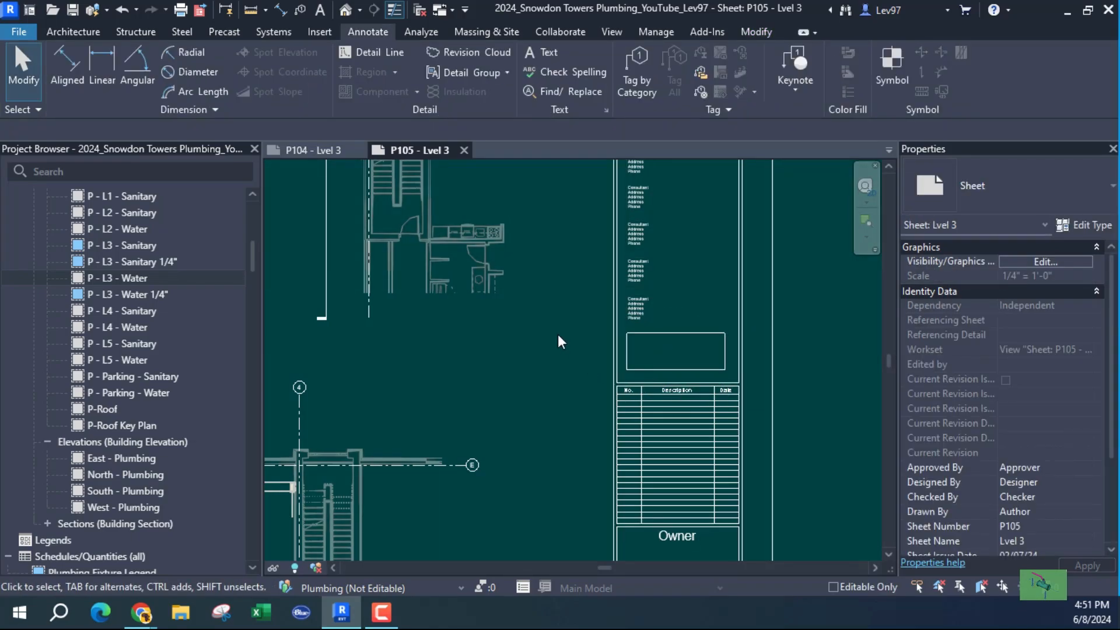
# Divide the title block rectangle into three cells with two vertical detail lines, the first about 1 1/4" from its left edge
pyautogui.click(373, 51)
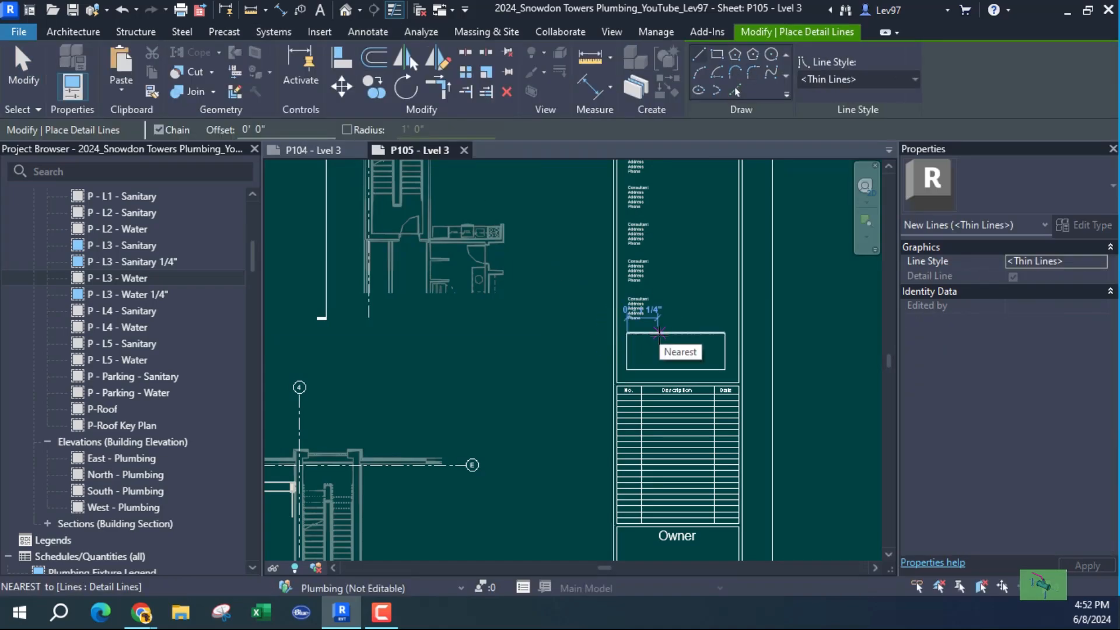
pyautogui.click(659, 332)
pyautogui.click(658, 370)
pyautogui.press('Escape')
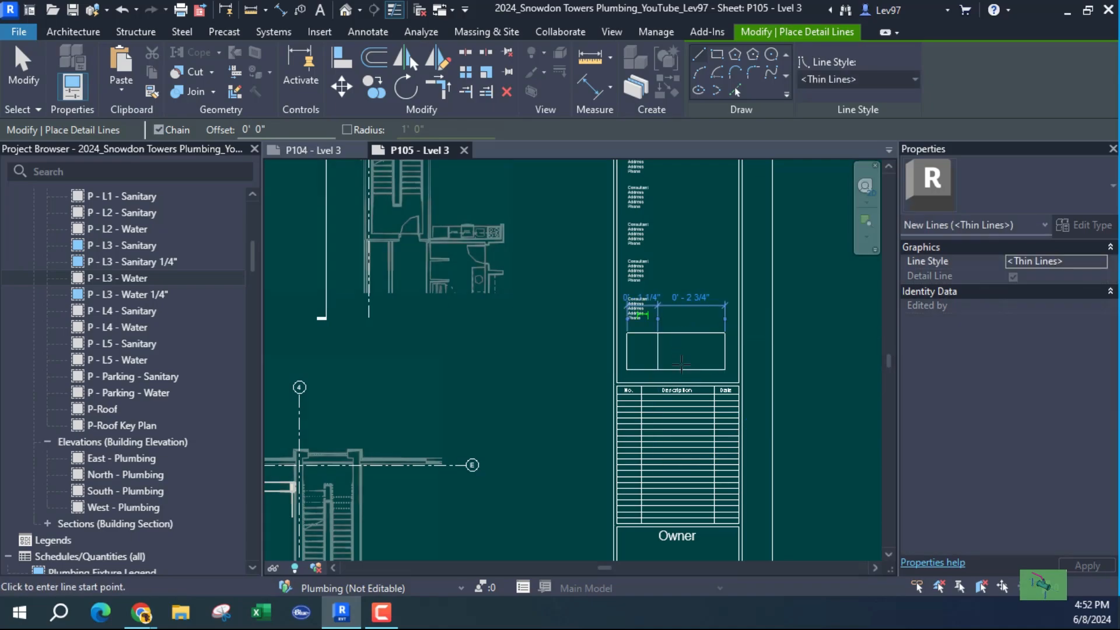
pyautogui.click(688, 332)
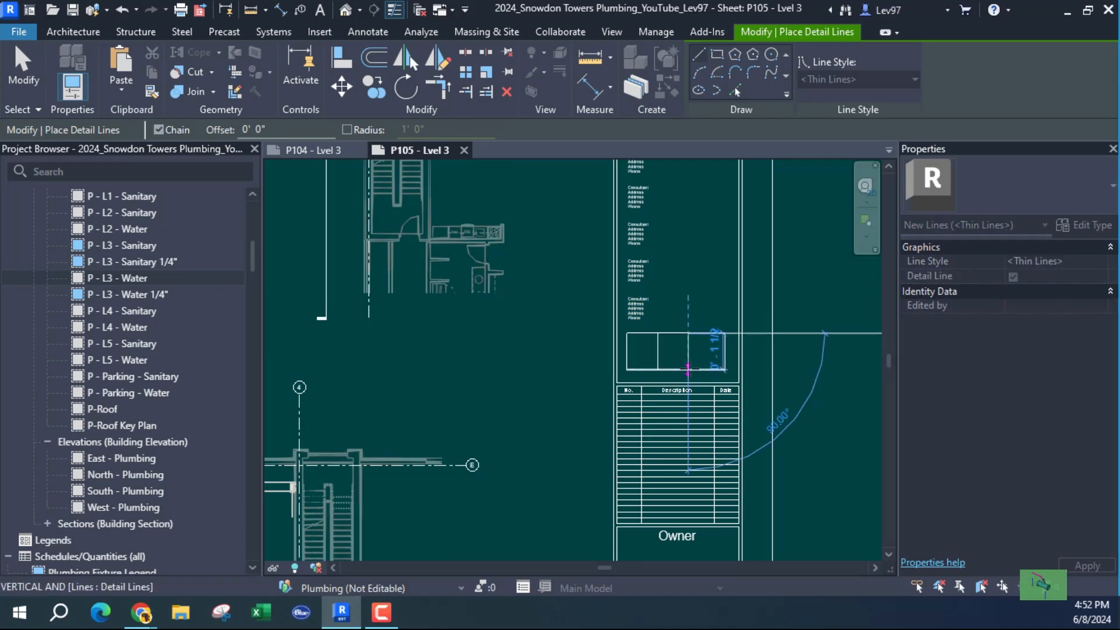
pyautogui.click(688, 370)
pyautogui.press('Escape')
pyautogui.press('Escape')
pyautogui.scroll(-2, 647, 302)
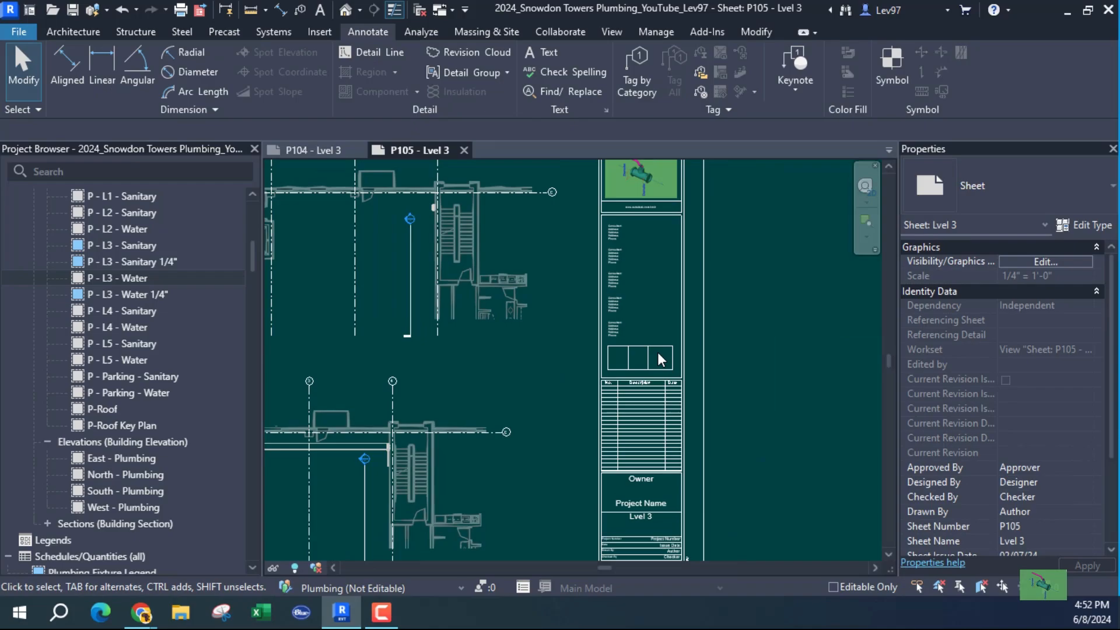
# Compare the full plan on sheet P104 with the partial plans and the three-cell title block box on sheet P105
pyautogui.click(334, 150)
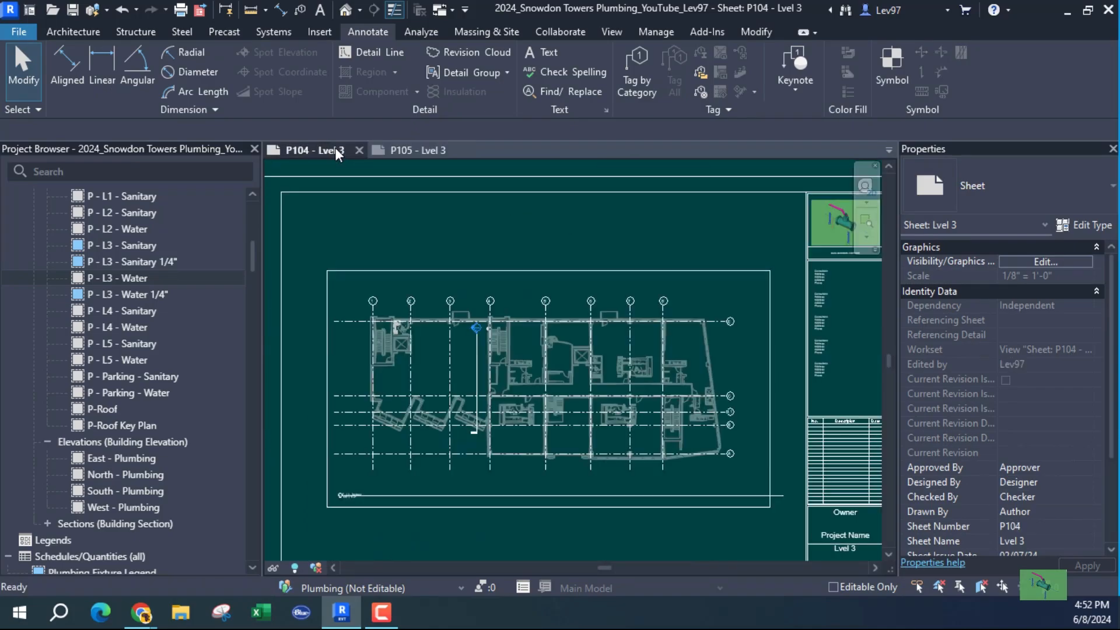
pyautogui.moveTo(730, 374); pyautogui.dragTo(666, 365, button='middle')
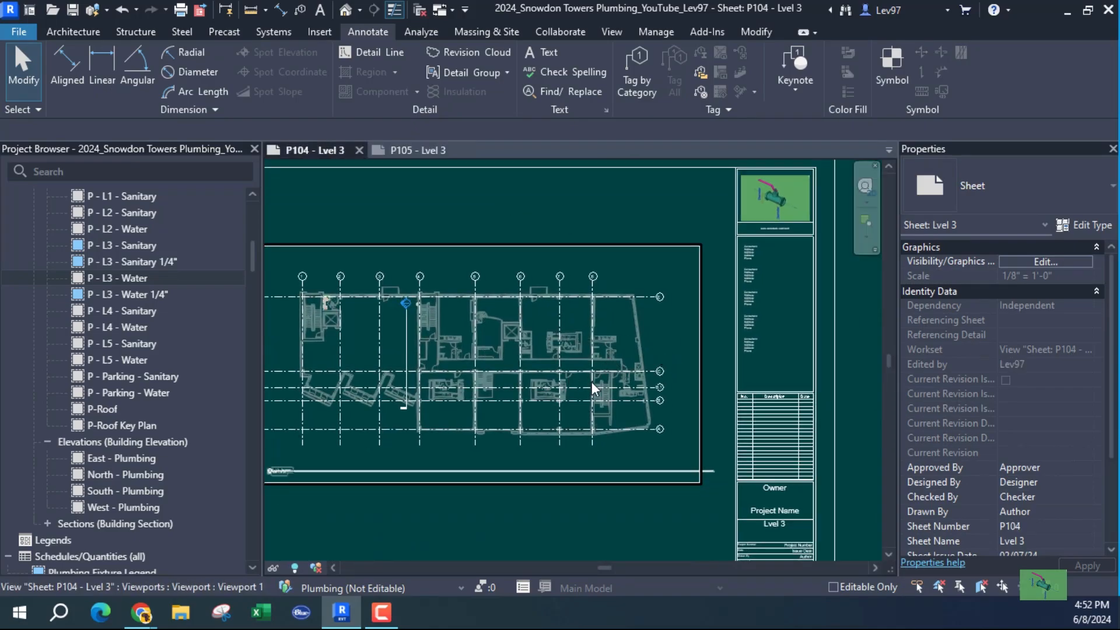
pyautogui.scroll(-1, 612, 409)
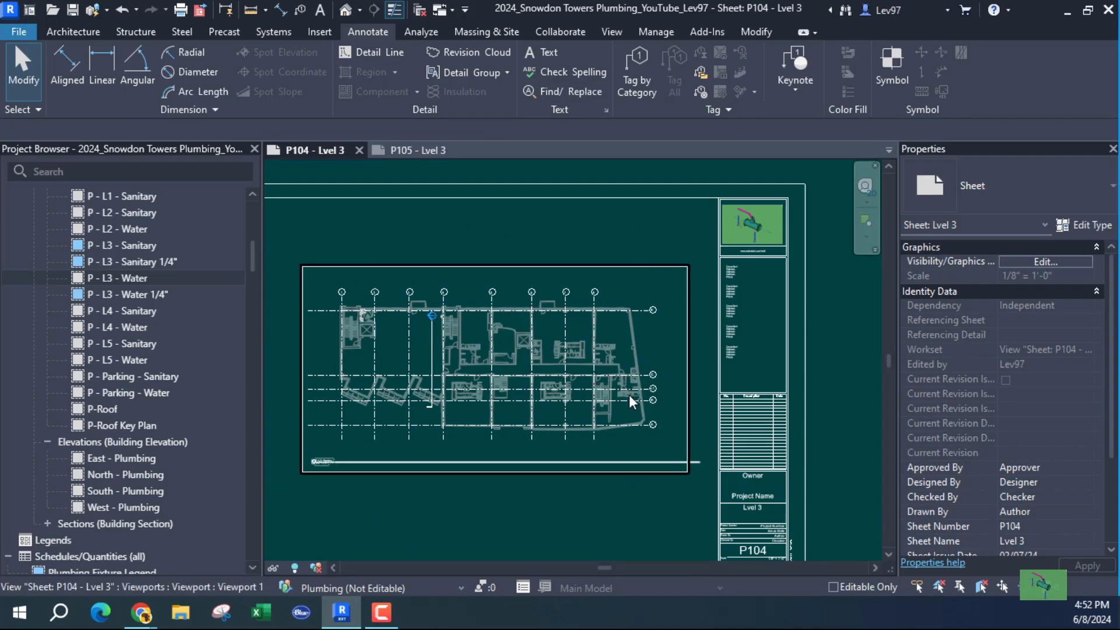
pyautogui.click(429, 147)
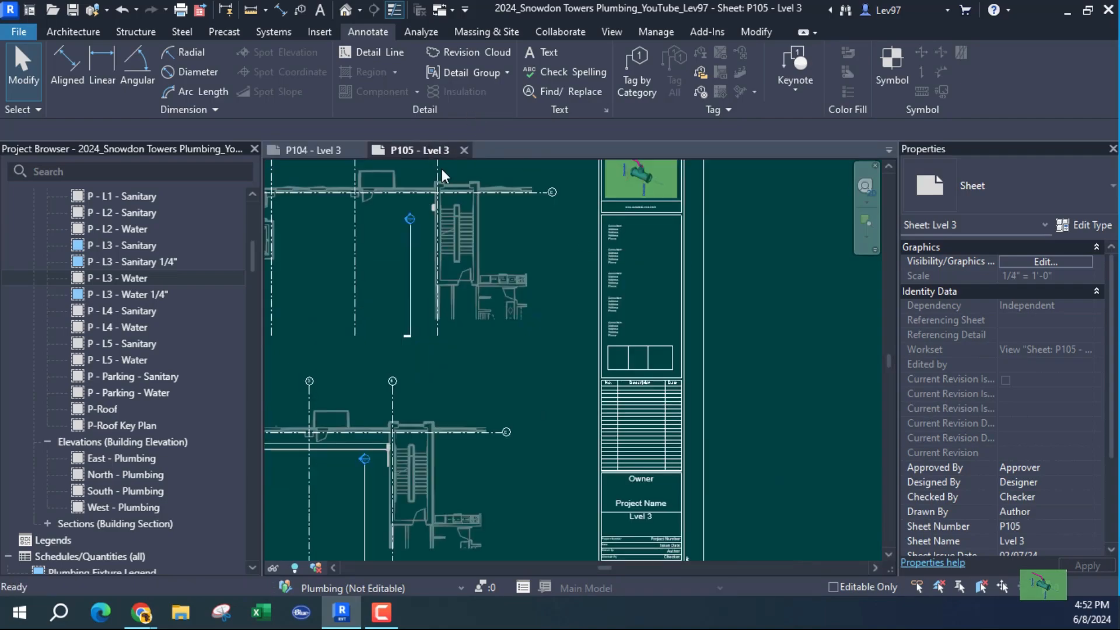
pyautogui.moveTo(520, 398); pyautogui.dragTo(616, 376, button='middle')
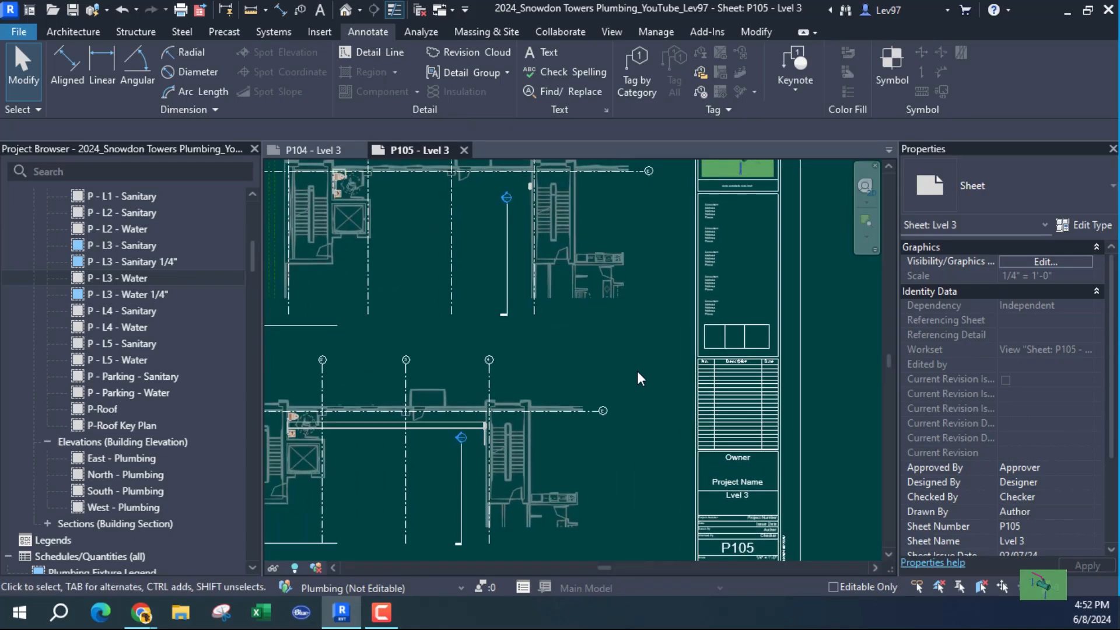
pyautogui.scroll(-1, 638, 371)
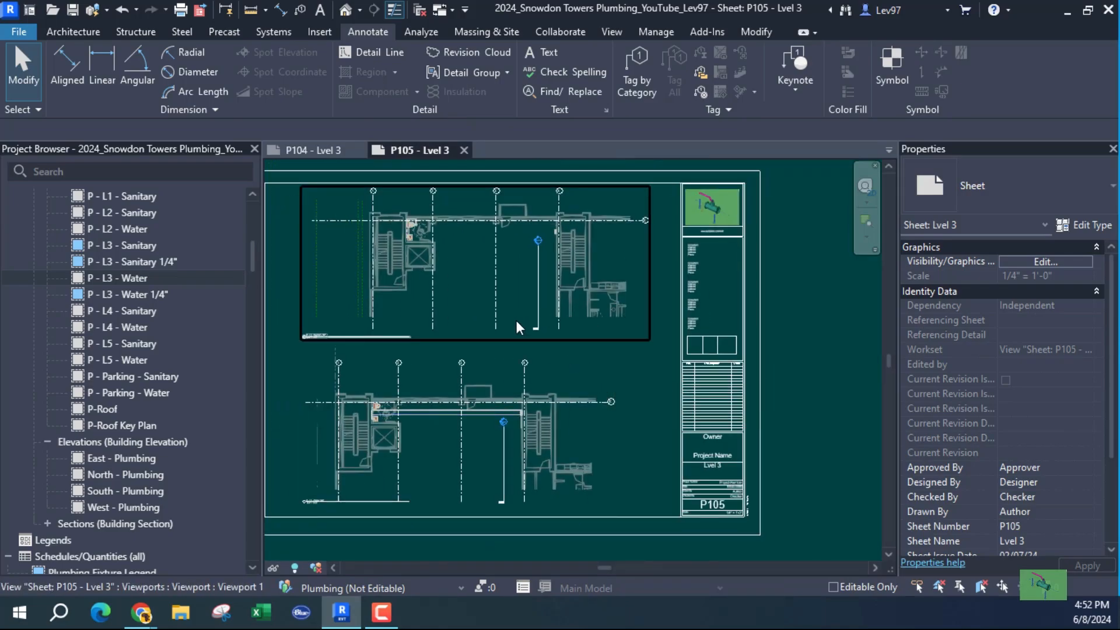
# Nudge the second divider line of the title block box outward so that it sits 1 1/4" from the box's right edge
pyautogui.scroll(1, 707, 343)
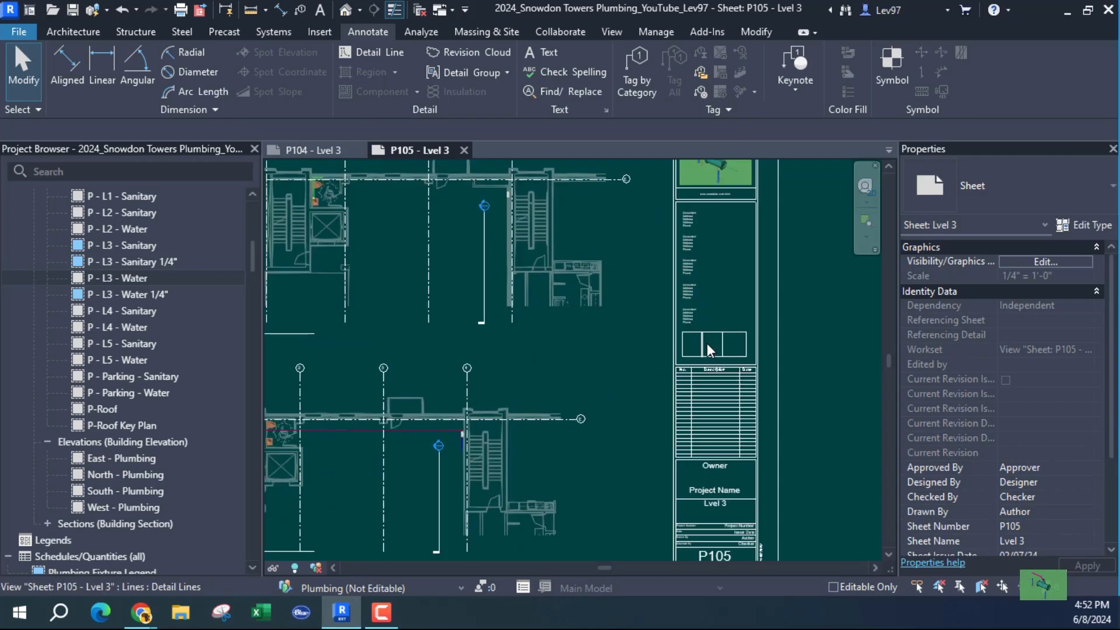
pyautogui.scroll(1, 707, 343)
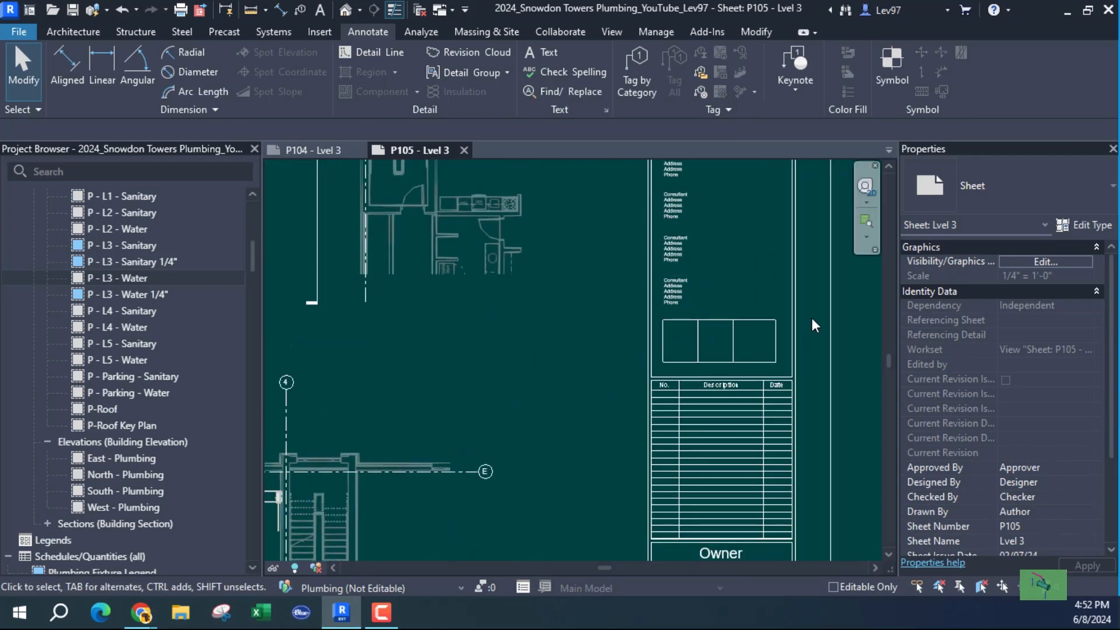
pyautogui.click(733, 345)
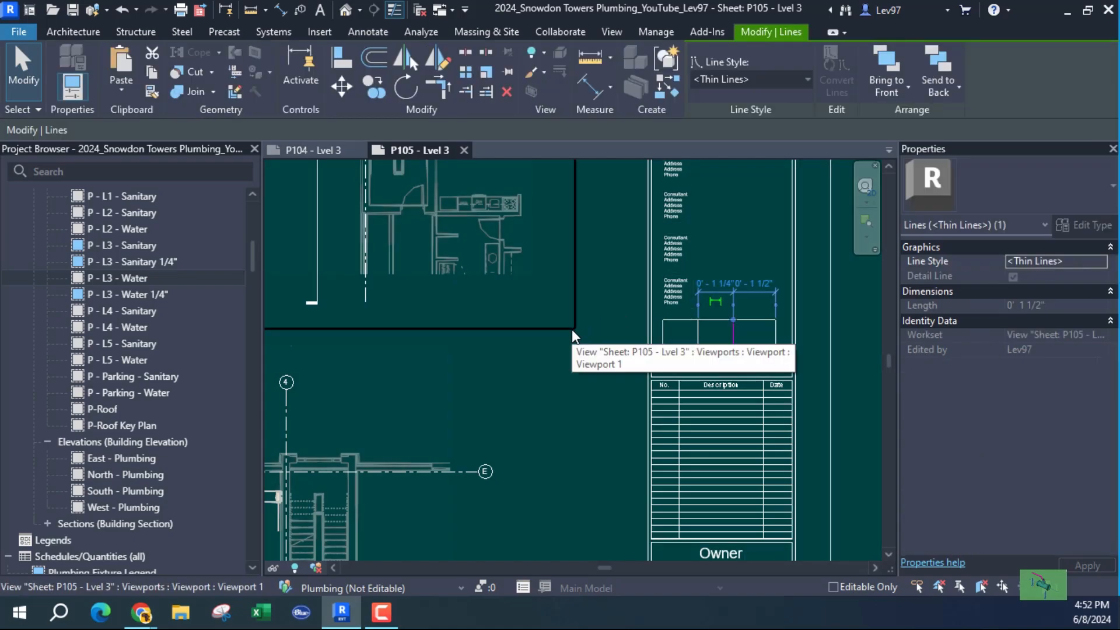
pyautogui.press('Right')
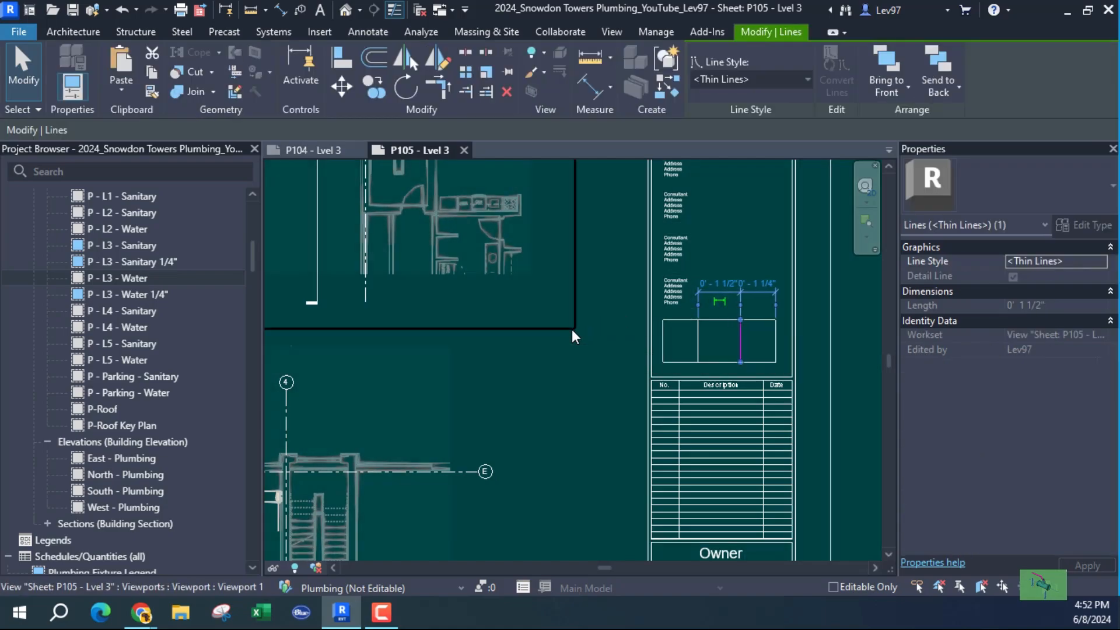
pyautogui.press('Escape')
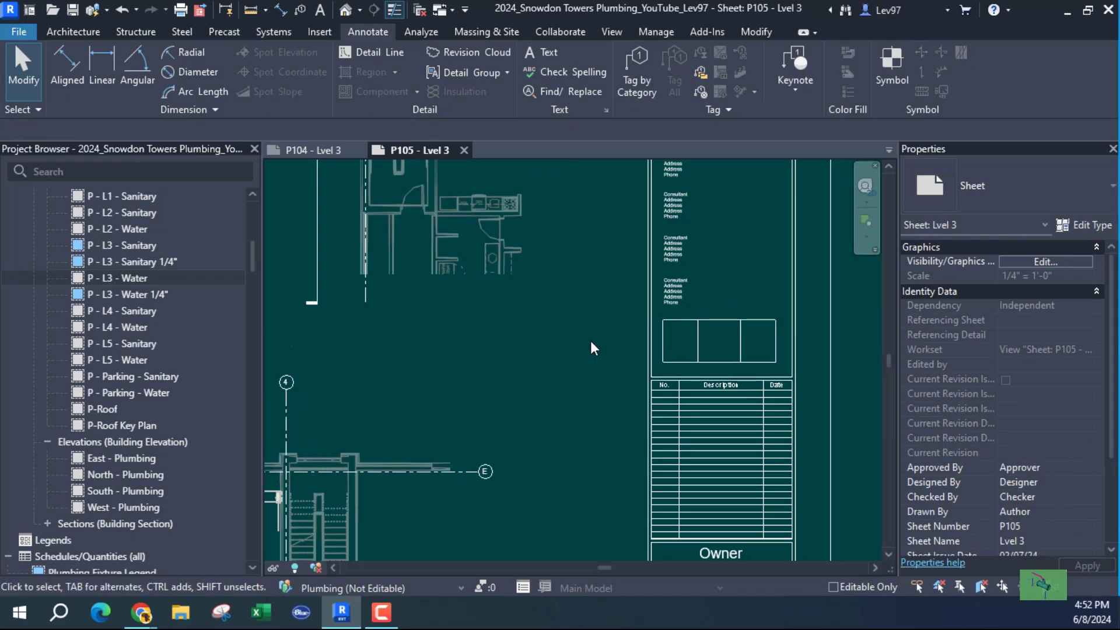
# Copy all six detail lines of the three-cell title block box on sheet P105 to the clipboard and clear the selection
pyautogui.scroll(-5, 591, 348)
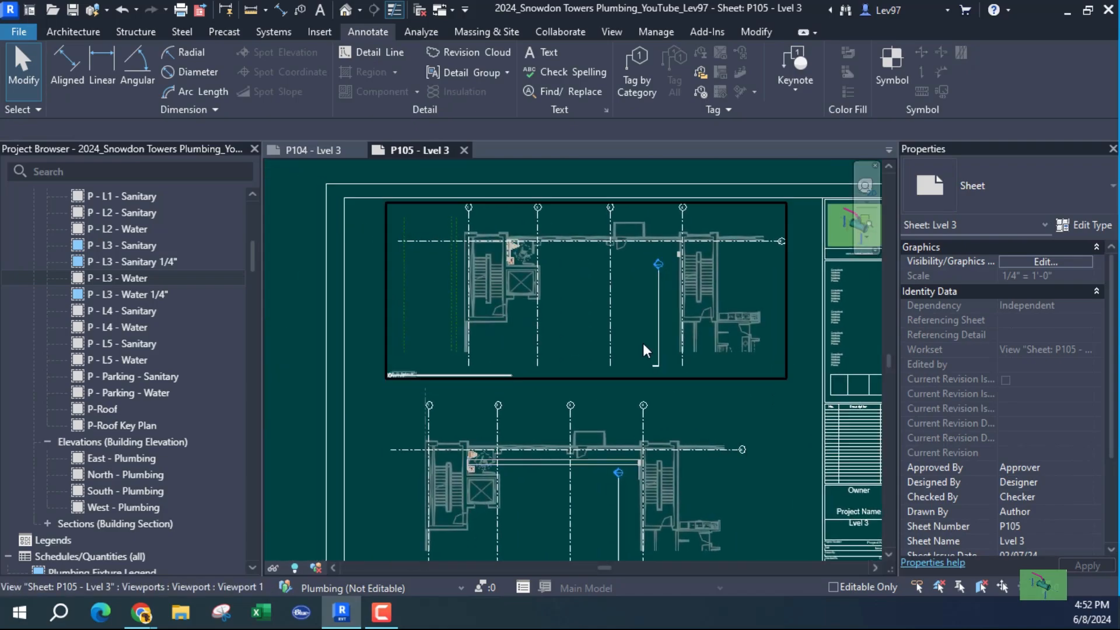
pyautogui.scroll(3, 516, 261)
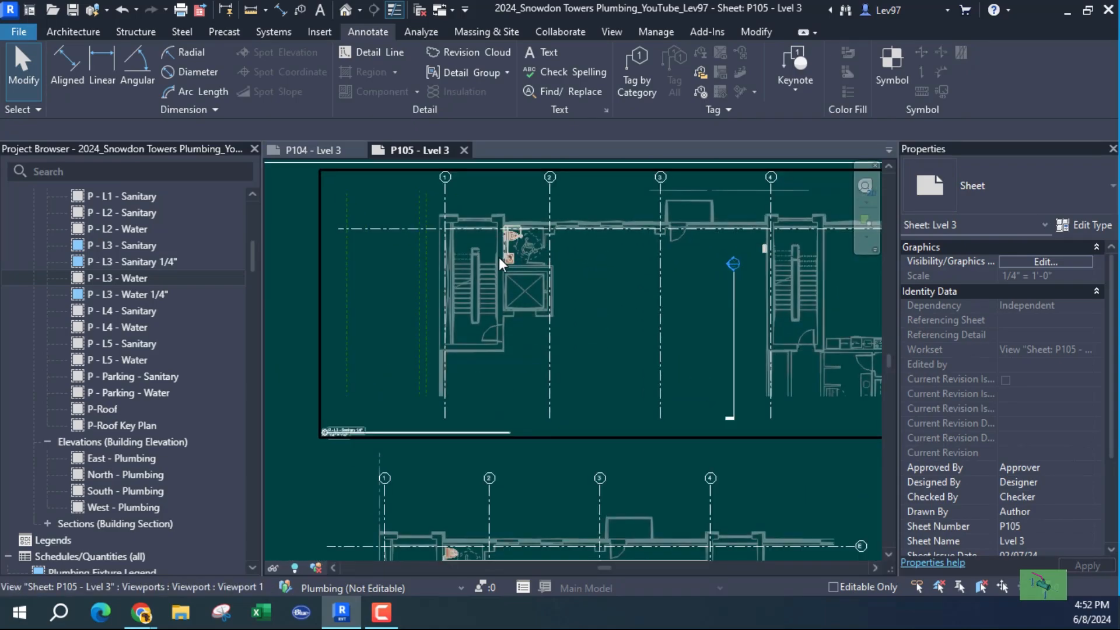
pyautogui.scroll(-4, 569, 290)
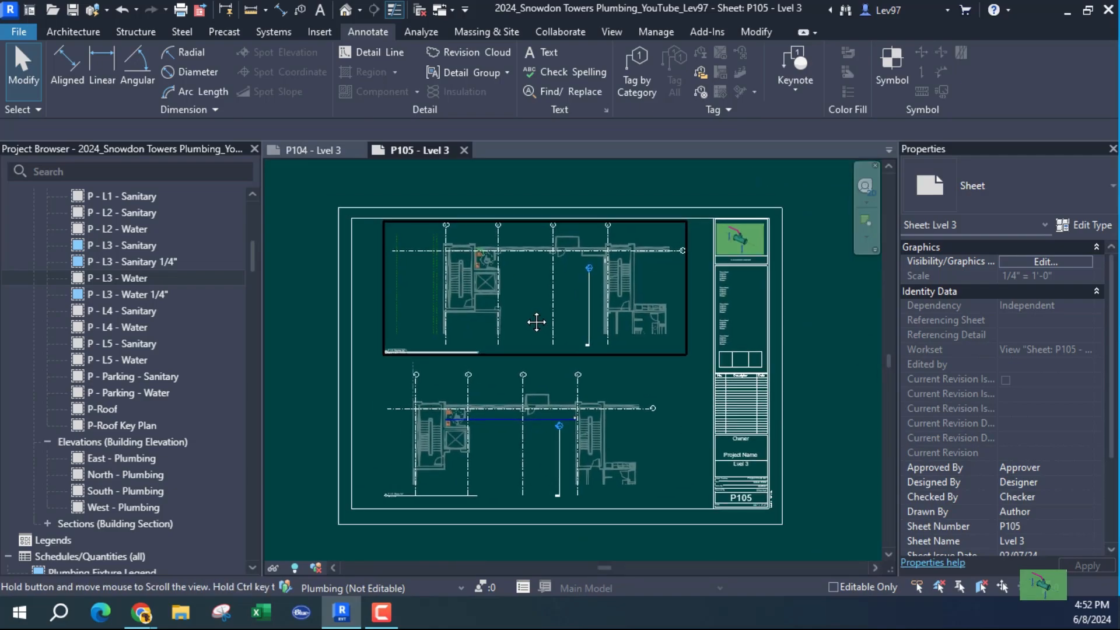
pyautogui.scroll(1, 549, 339)
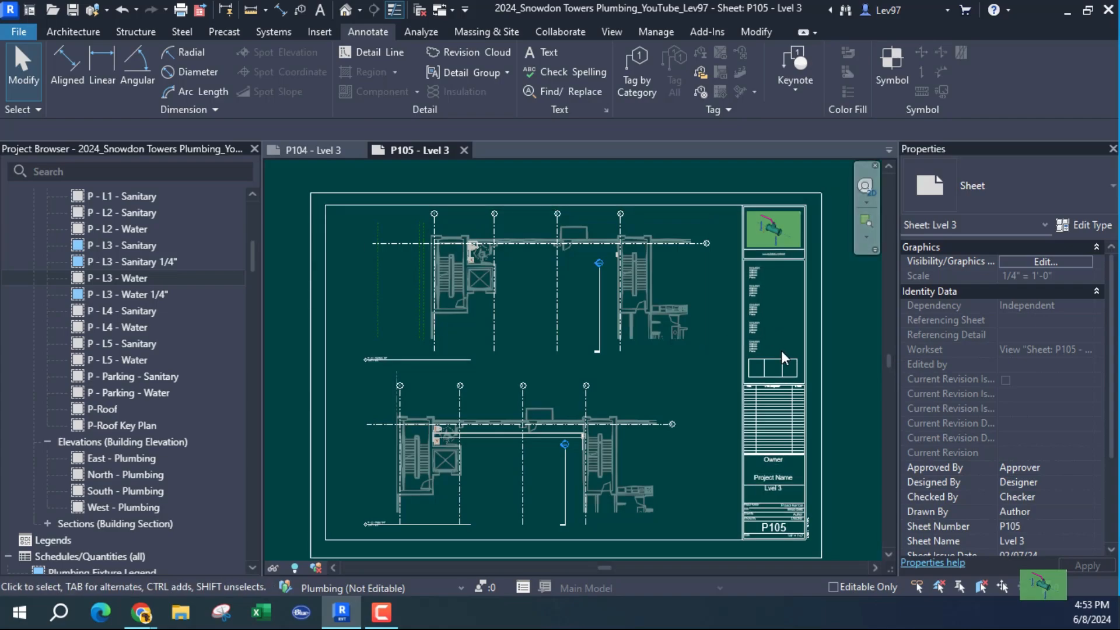
pyautogui.scroll(5, 750, 370)
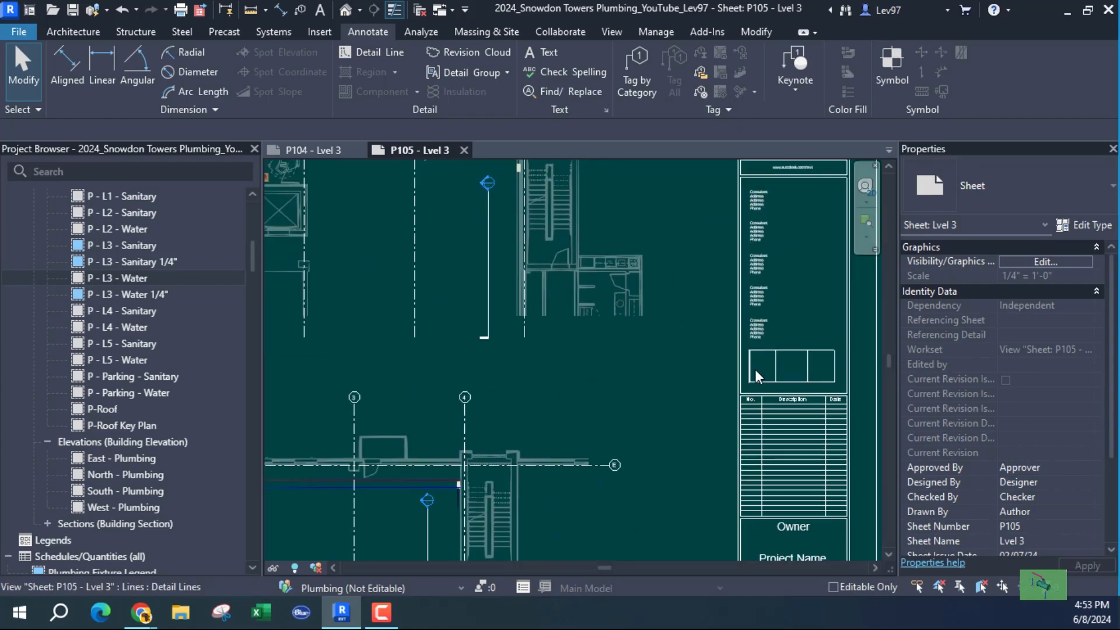
pyautogui.moveTo(719, 365); pyautogui.dragTo(583, 336, button='middle')
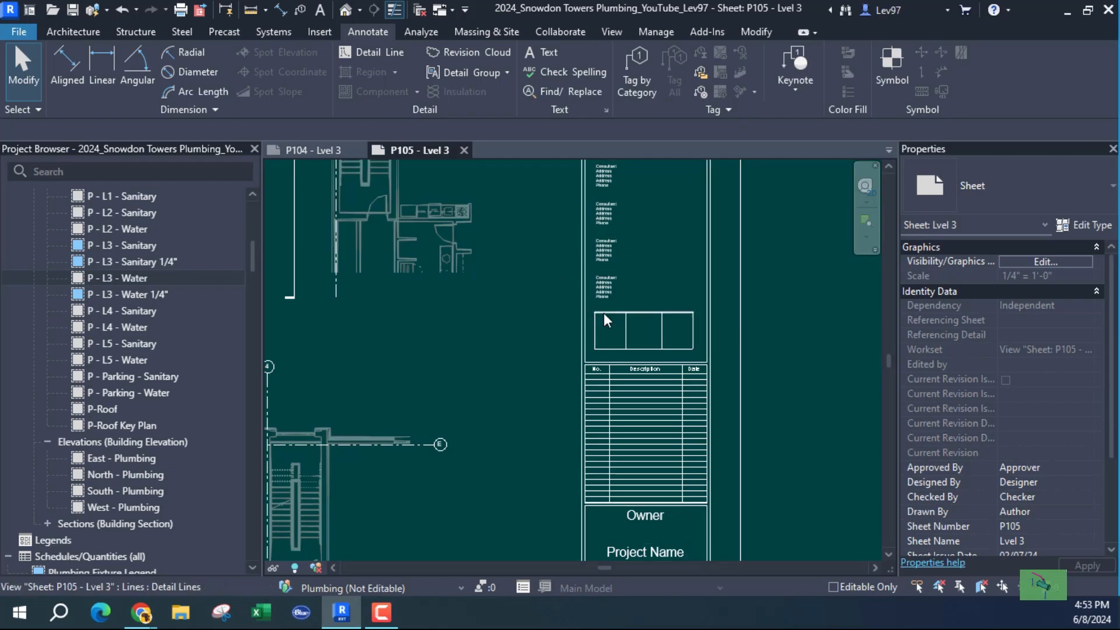
pyautogui.moveTo(557, 297); pyautogui.dragTo(718, 356)
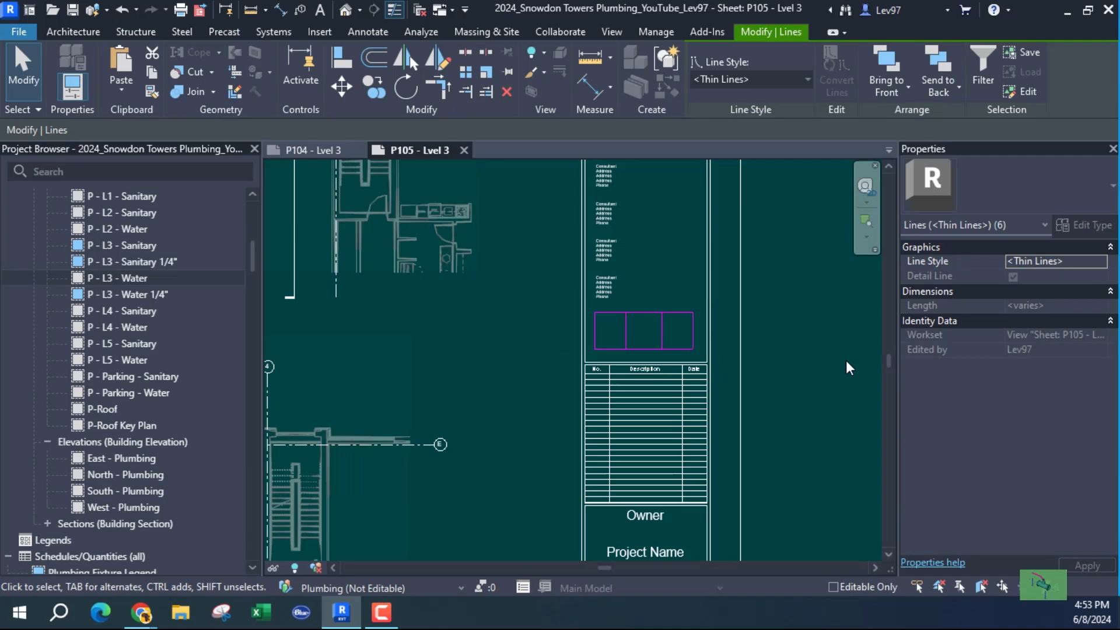
pyautogui.click(149, 71)
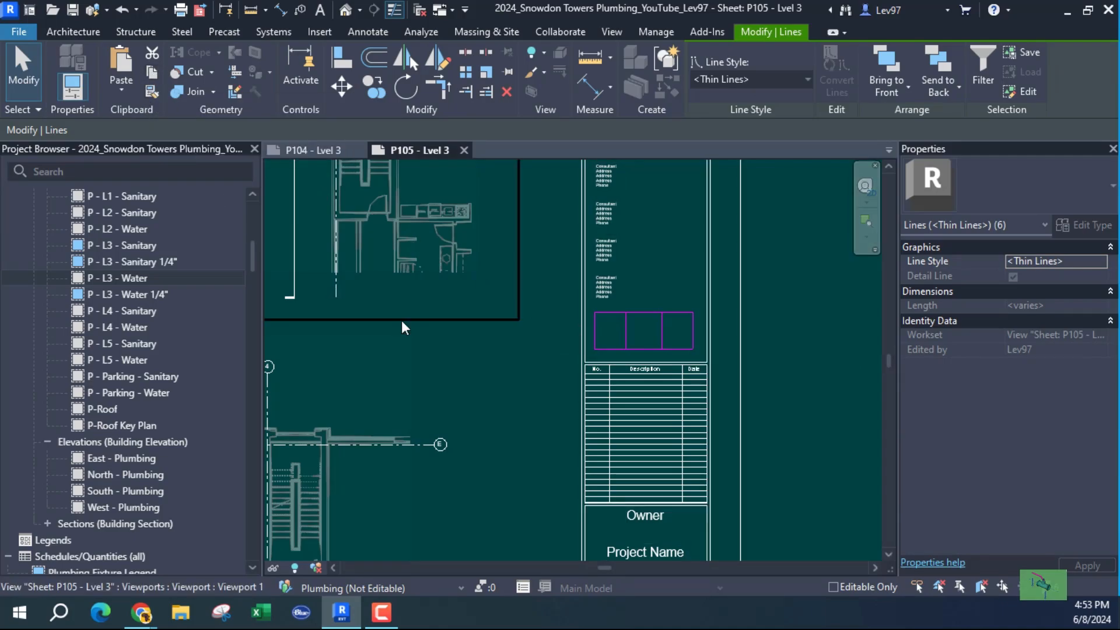
pyautogui.click(525, 360)
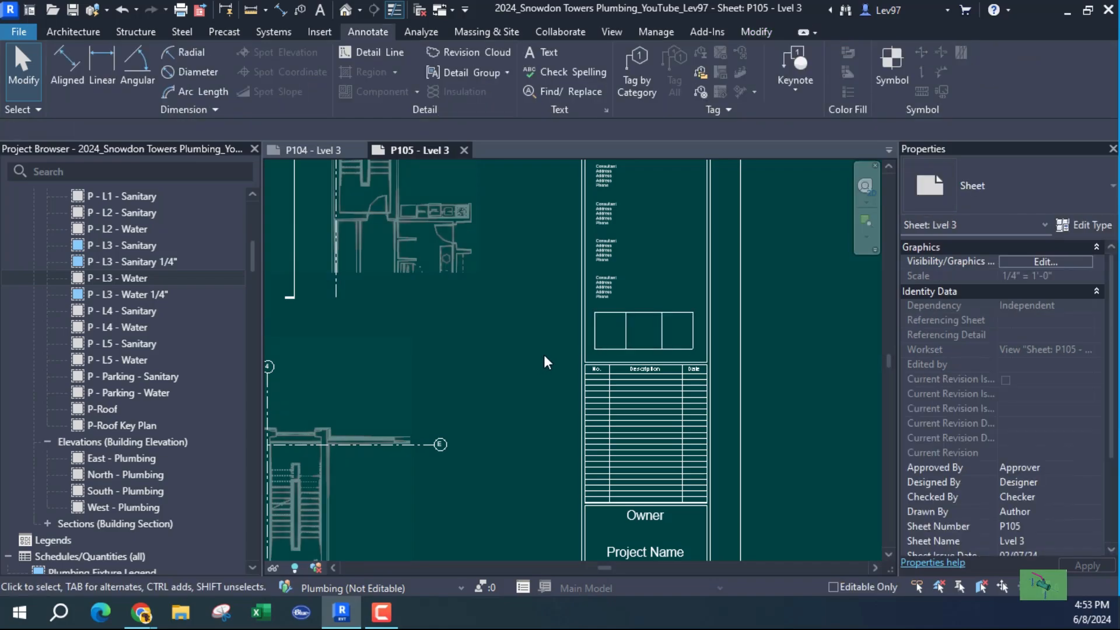
# Create a new family from the Generic Annotation template in the Annotations template folder
pyautogui.scroll(-6, 543, 350)
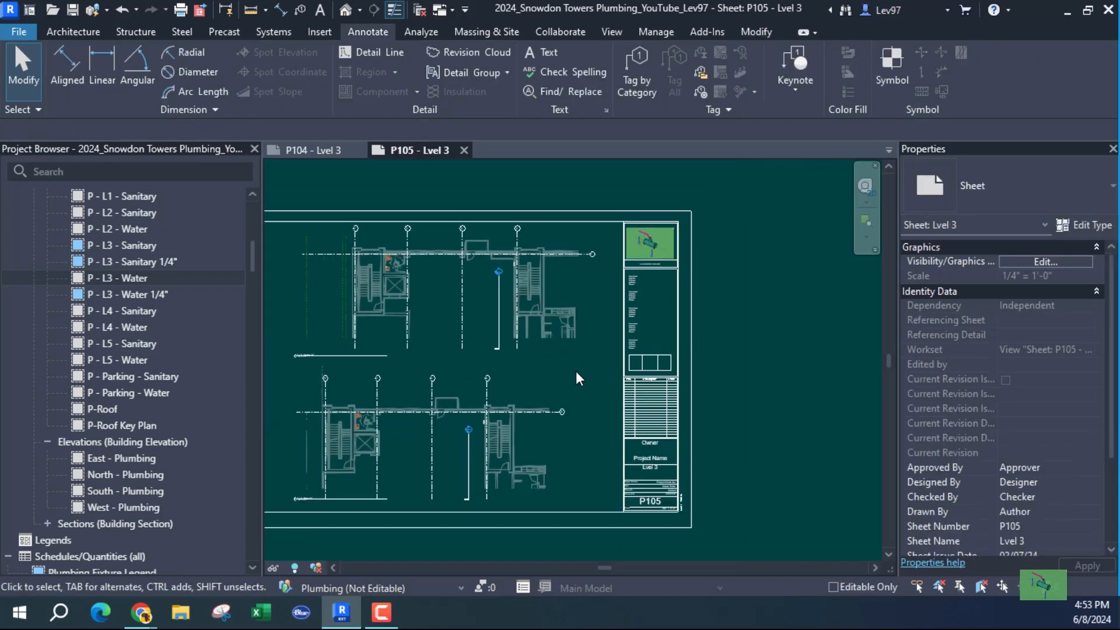
pyautogui.moveTo(600, 381); pyautogui.dragTo(661, 348, button='middle')
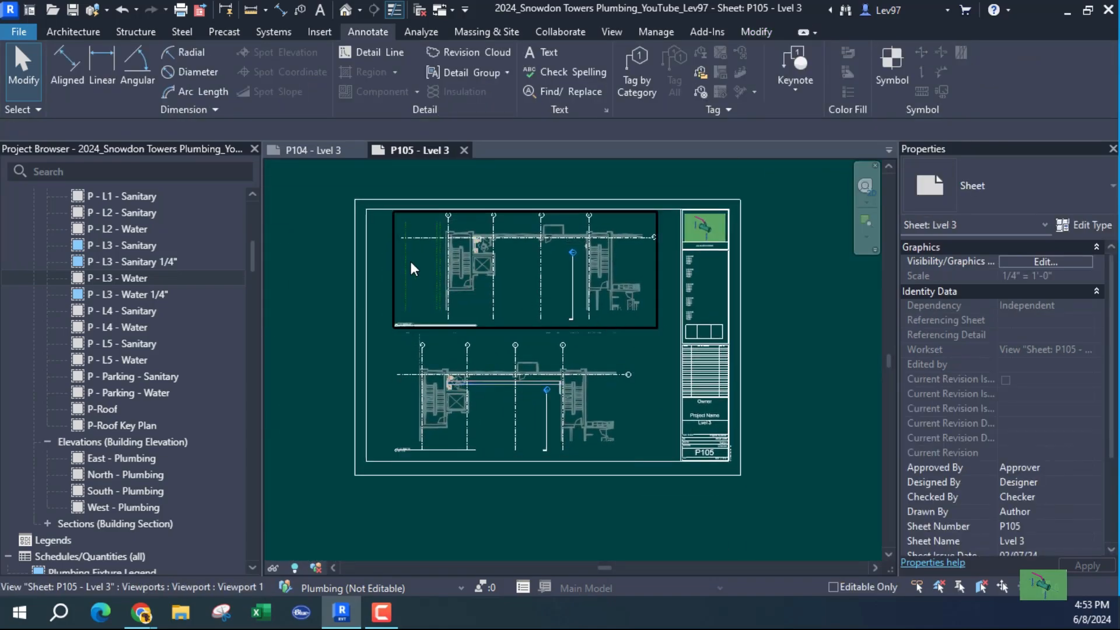
pyautogui.click(22, 32)
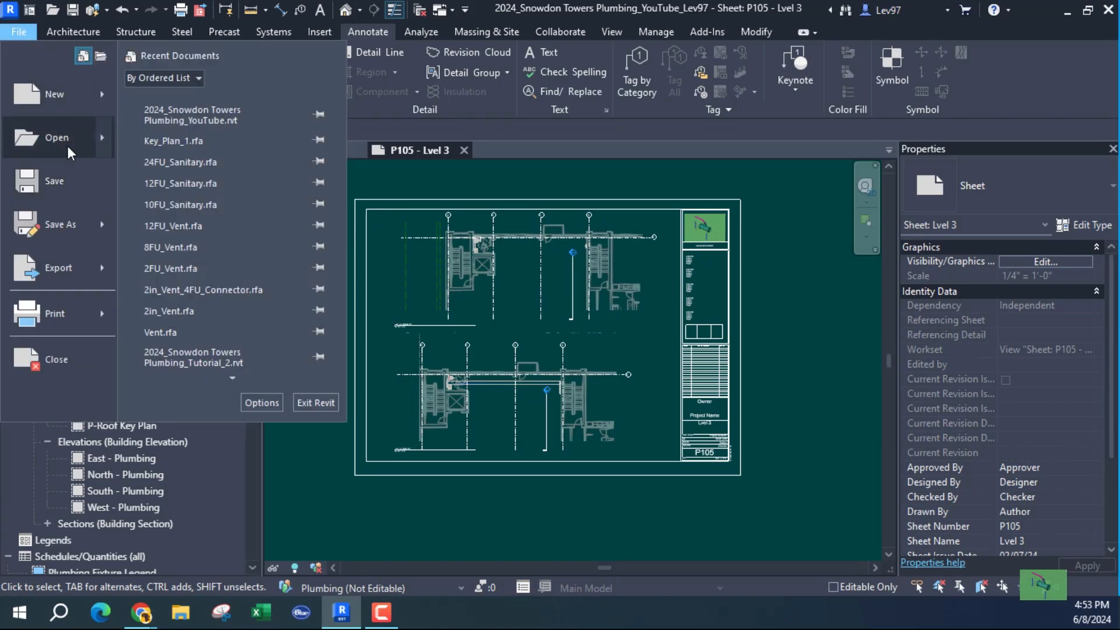
pyautogui.moveTo(66, 93)
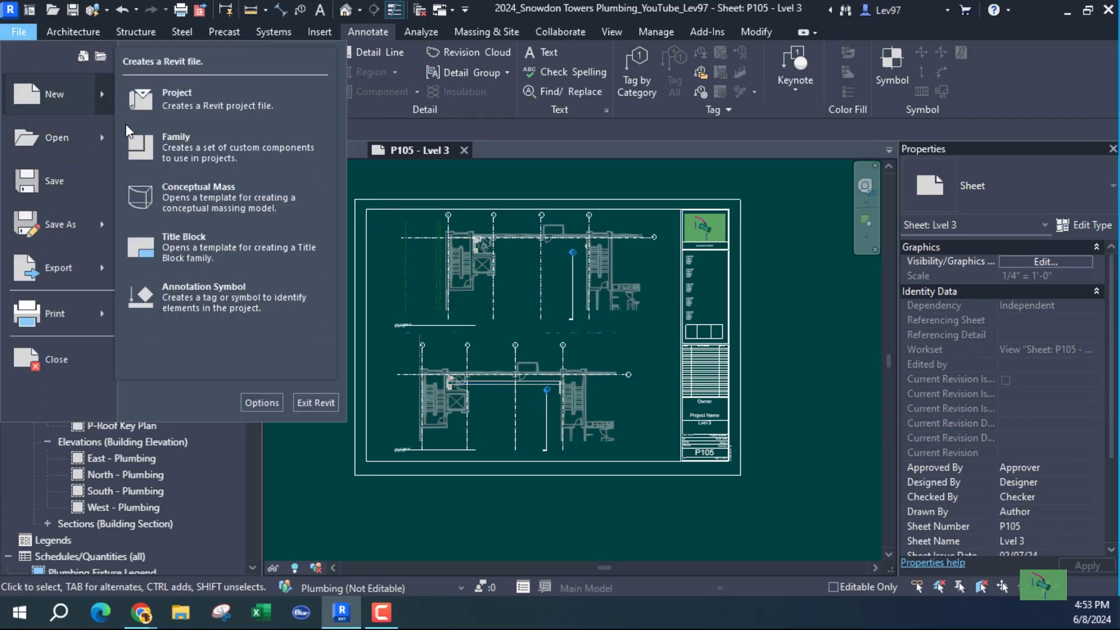
pyautogui.click(211, 151)
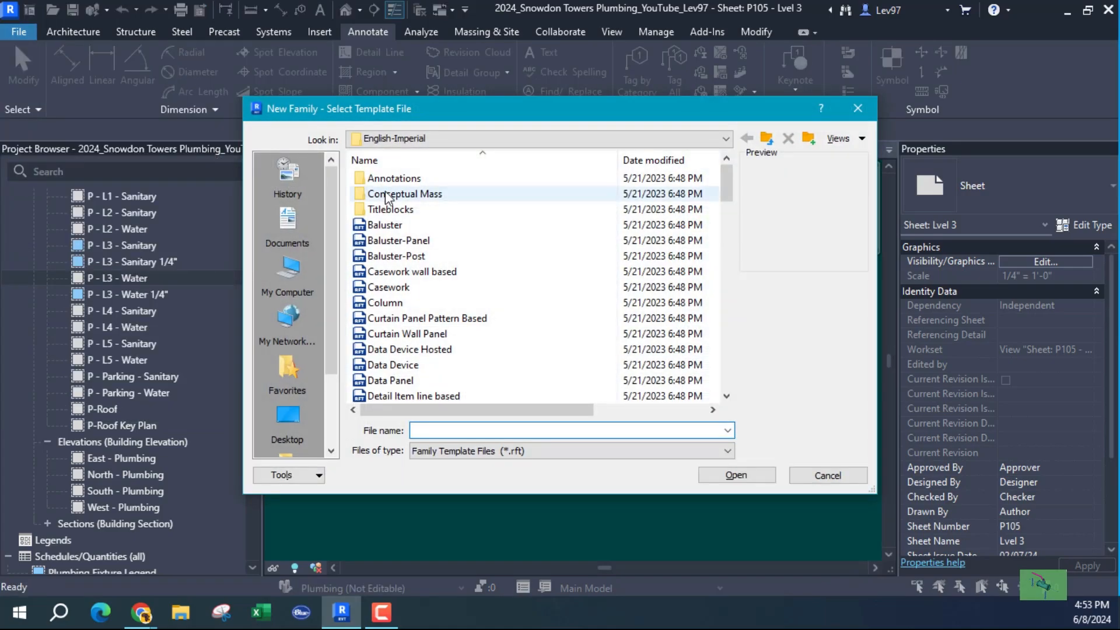
pyautogui.doubleClick(395, 178)
pyautogui.click(403, 304)
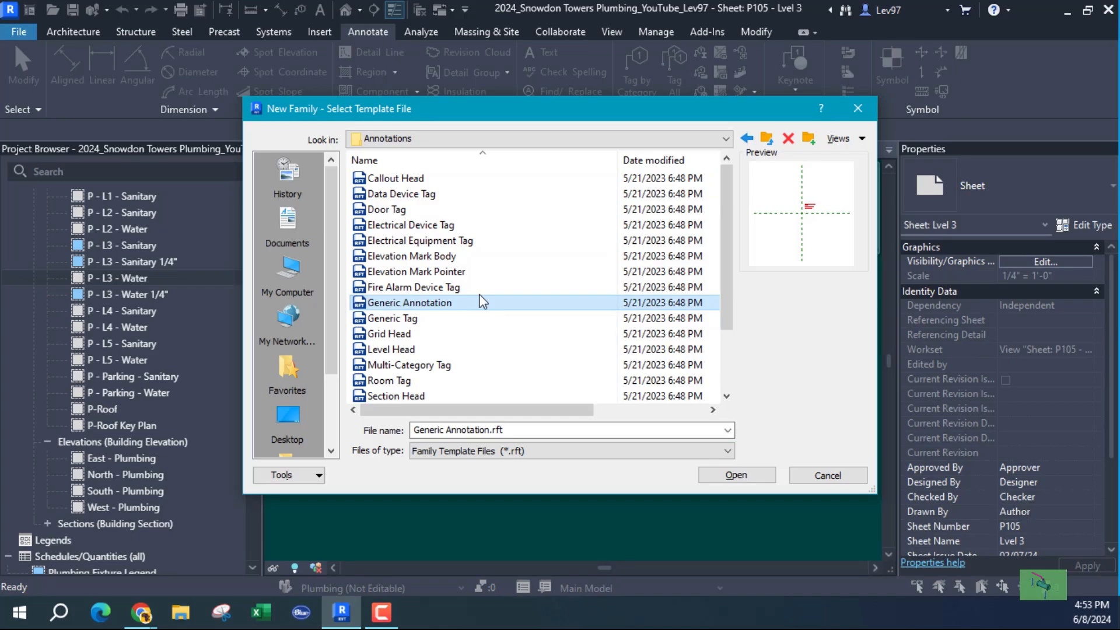
pyautogui.click(738, 476)
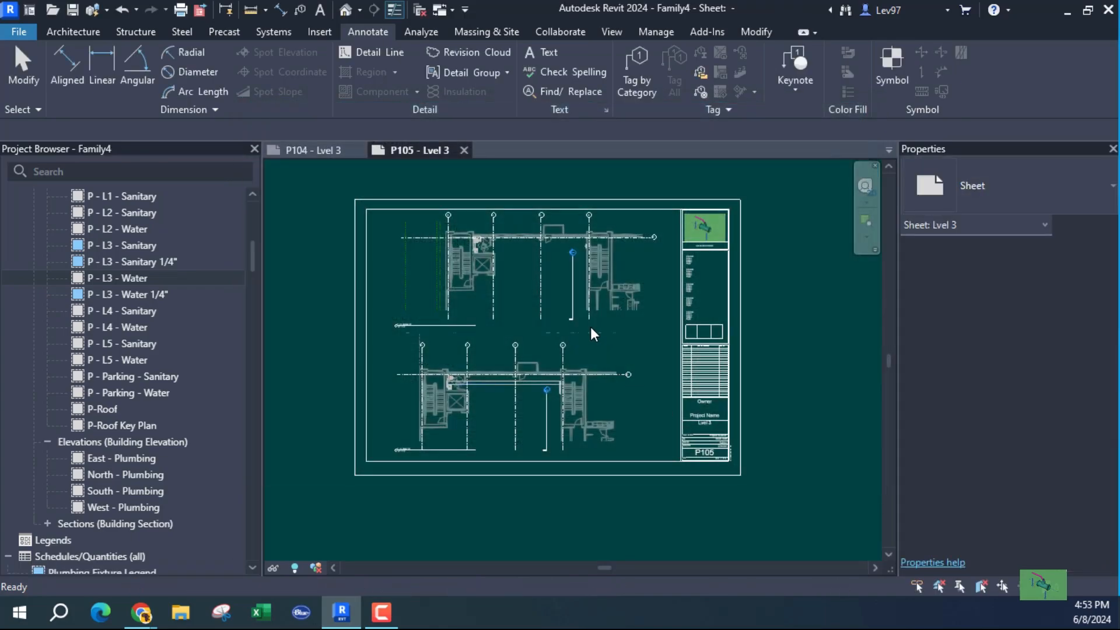
# Delete the template's instruction note beside the reference plane intersection in the new family
pyautogui.click(601, 330)
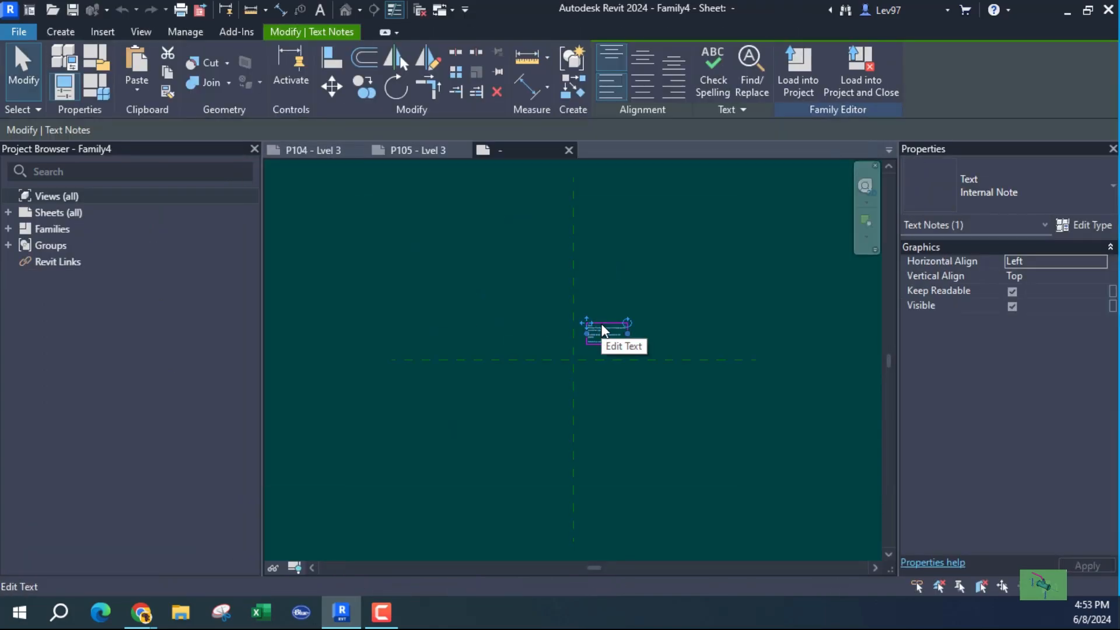
pyautogui.press('Delete')
pyautogui.scroll(-5, 583, 356)
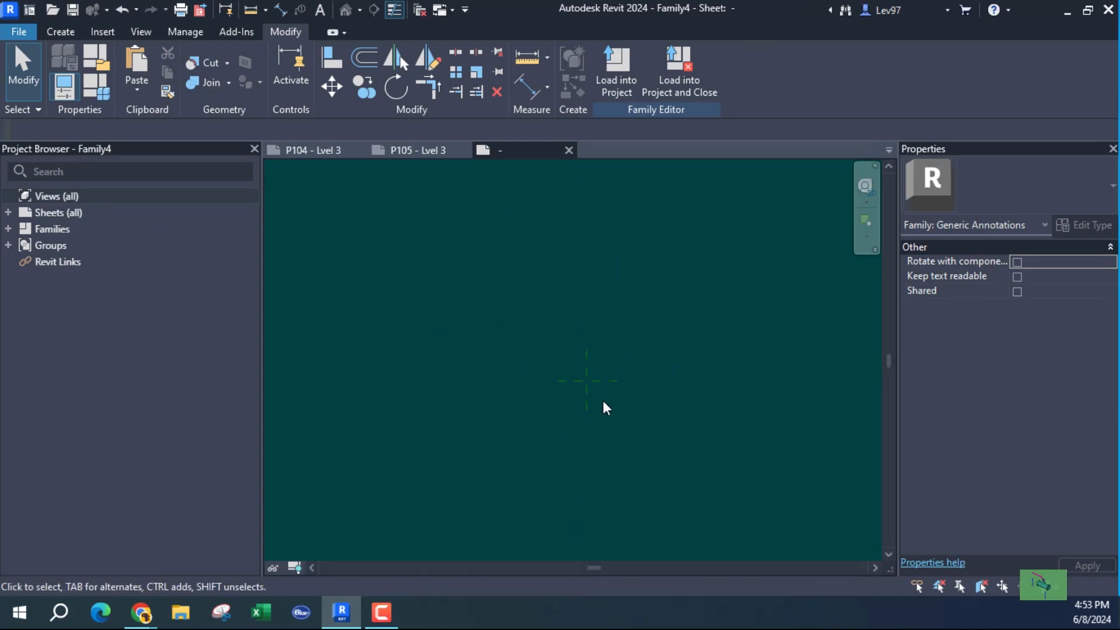
pyautogui.moveTo(603, 400); pyautogui.dragTo(579, 403, button='middle')
# Paste the copied three-cell box into the annotation family, aligned to the current view
pyautogui.click(135, 89)
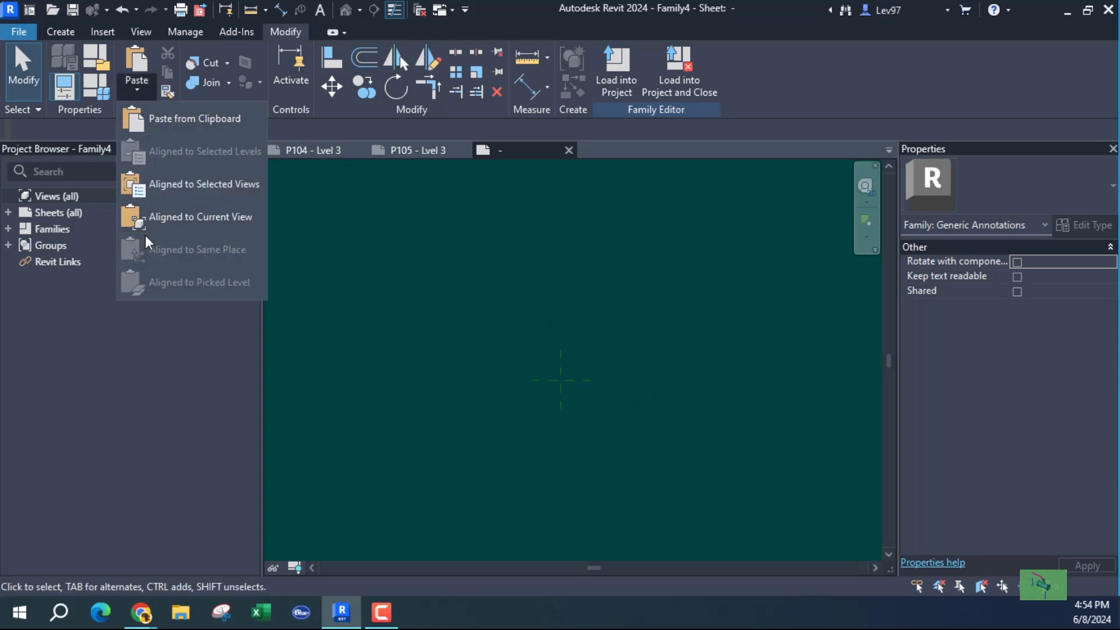
pyautogui.click(174, 216)
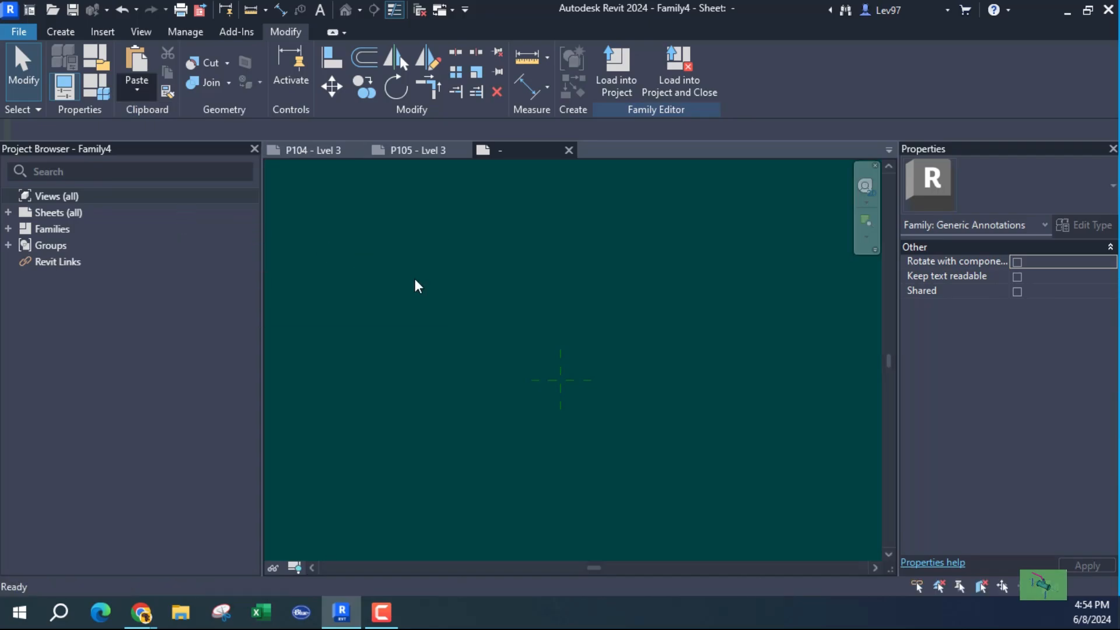
pyautogui.scroll(2, 645, 353)
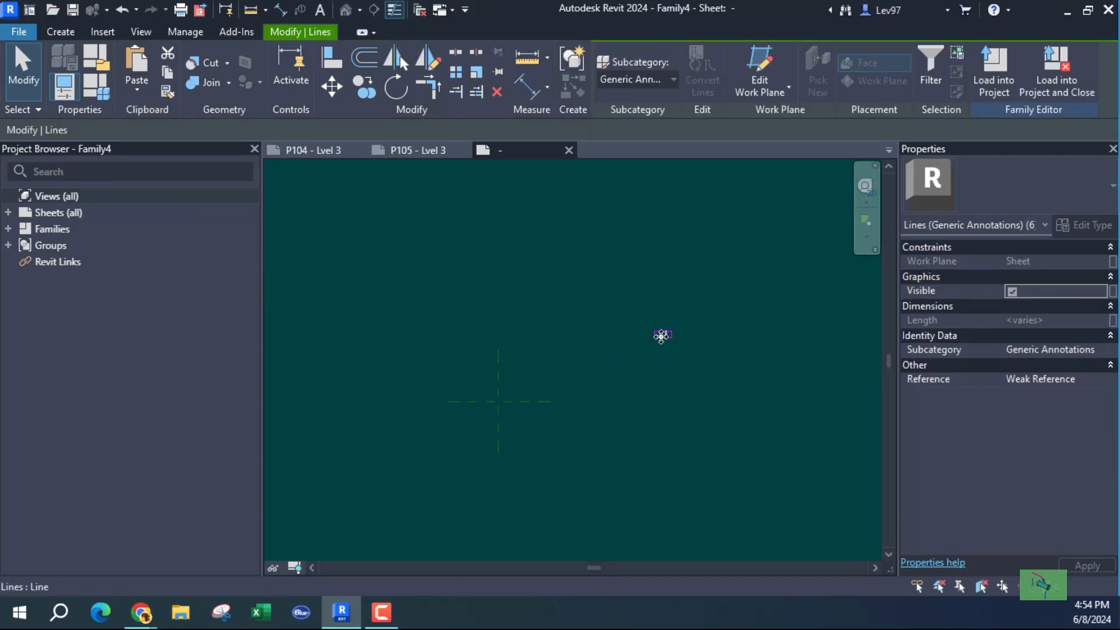
# Move the pasted box onto the reference plane intersection so that its middle cell is roughly centered there, and deselect it
pyautogui.moveTo(663, 335); pyautogui.dragTo(498, 401)
pyautogui.scroll(3, 522, 446)
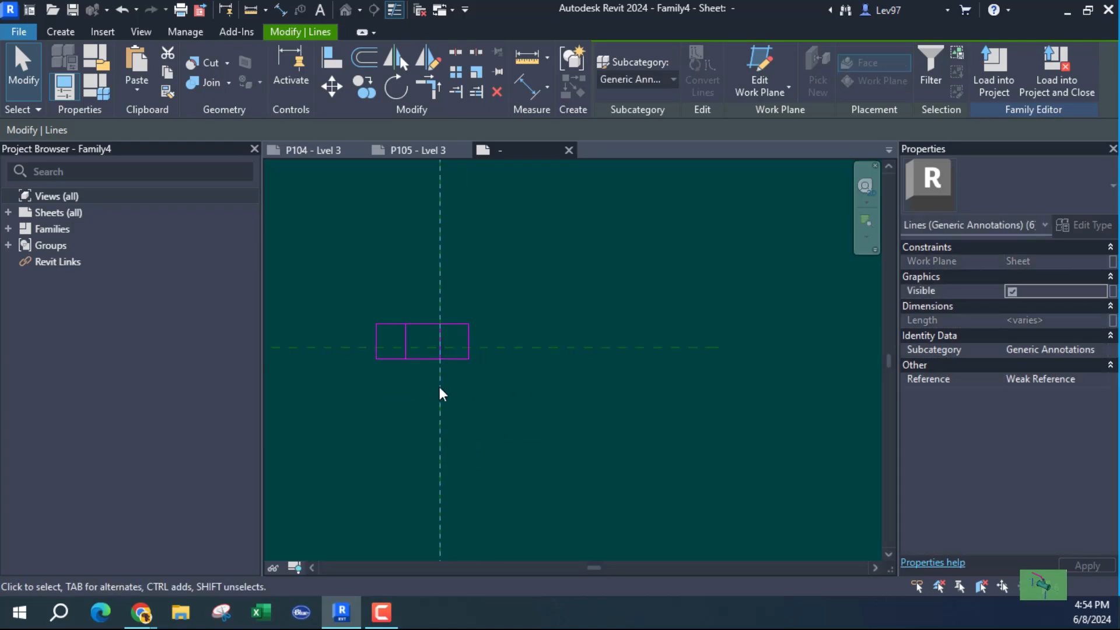
pyautogui.moveTo(412, 358)
pyautogui.mouseDown()
pyautogui.moveTo(439, 368)
pyautogui.moveTo(431, 363)
pyautogui.mouseUp()
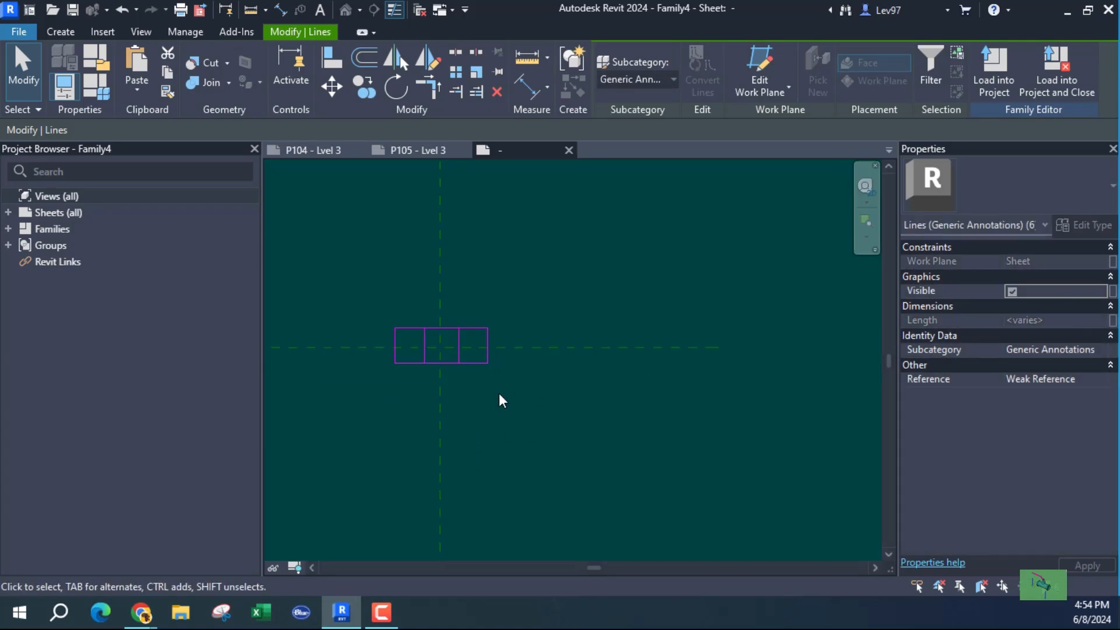
pyautogui.moveTo(534, 400); pyautogui.dragTo(703, 402, button='middle')
pyautogui.scroll(1, 598, 358)
pyautogui.moveTo(555, 270); pyautogui.dragTo(502, 280, button='middle')
pyautogui.click(499, 279)
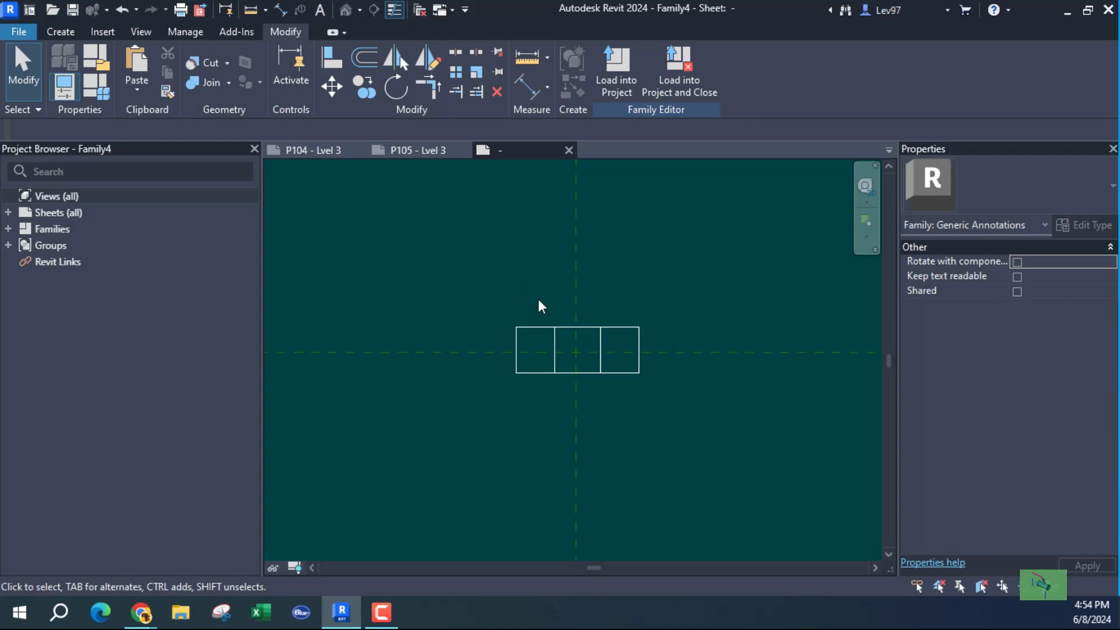
# Create a Solid Black filled region with a rectangular boundary snapped to the corners of the box's left cell
pyautogui.moveTo(541, 303); pyautogui.dragTo(554, 280, button='middle')
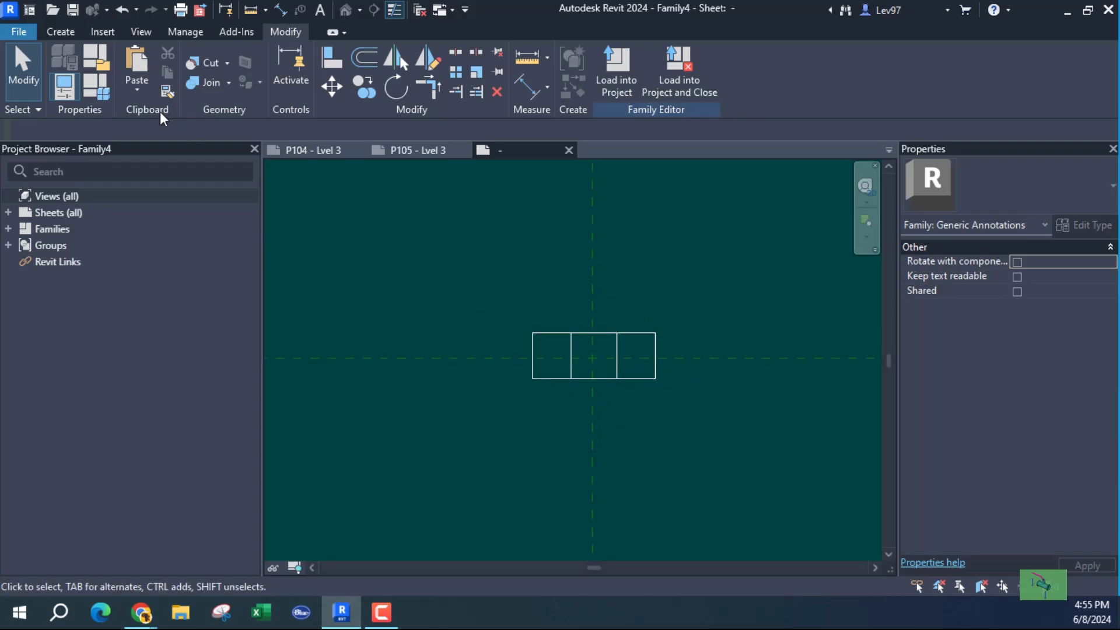
pyautogui.click(61, 32)
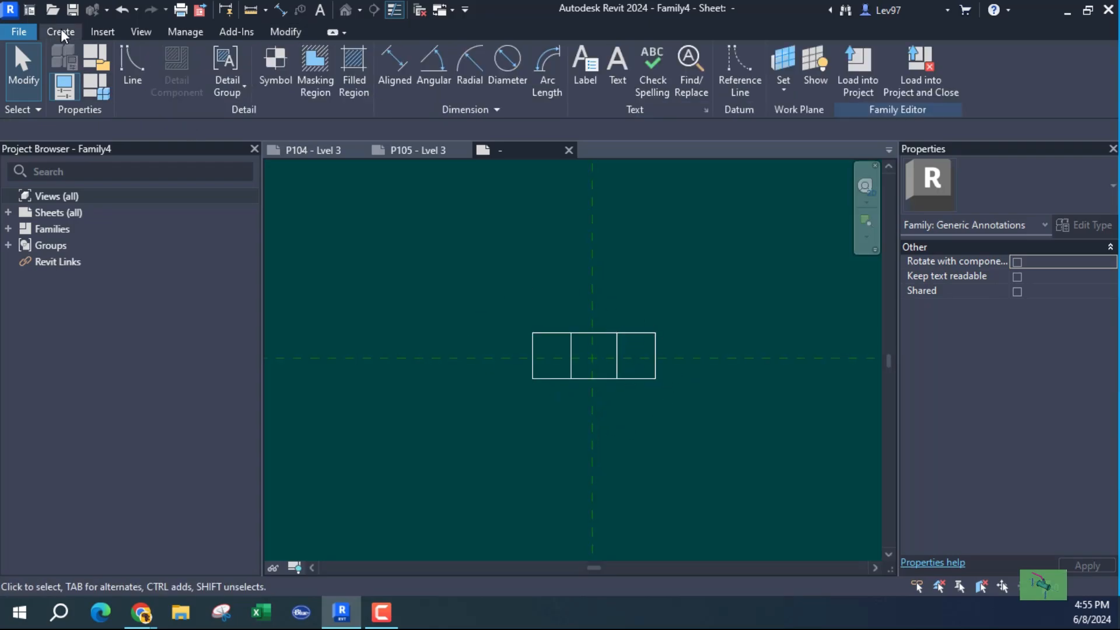
pyautogui.click(349, 65)
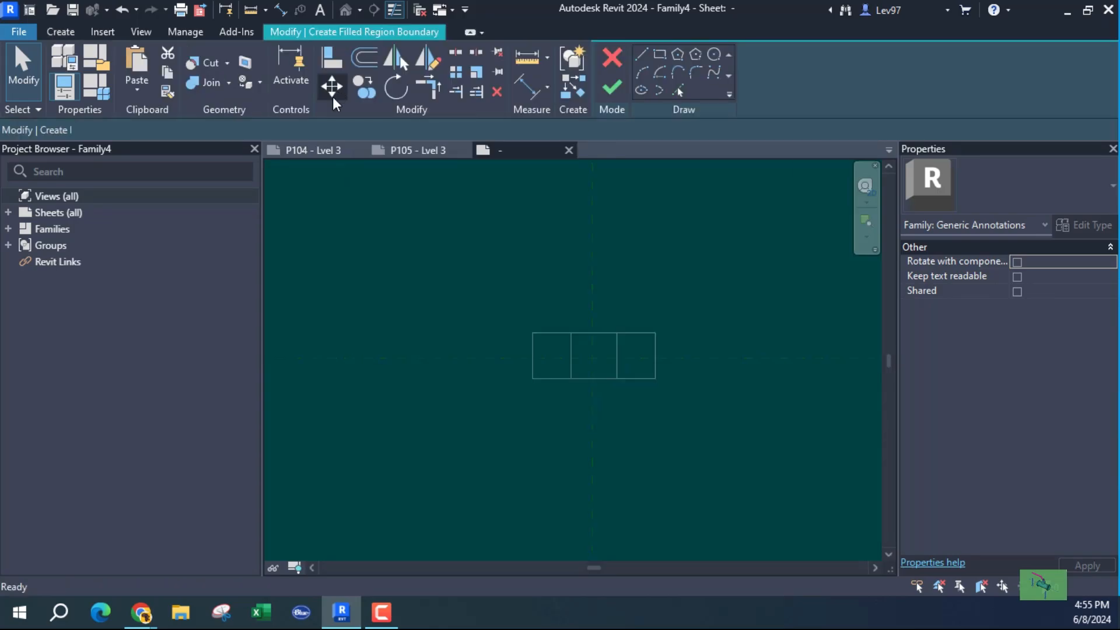
pyautogui.click(659, 54)
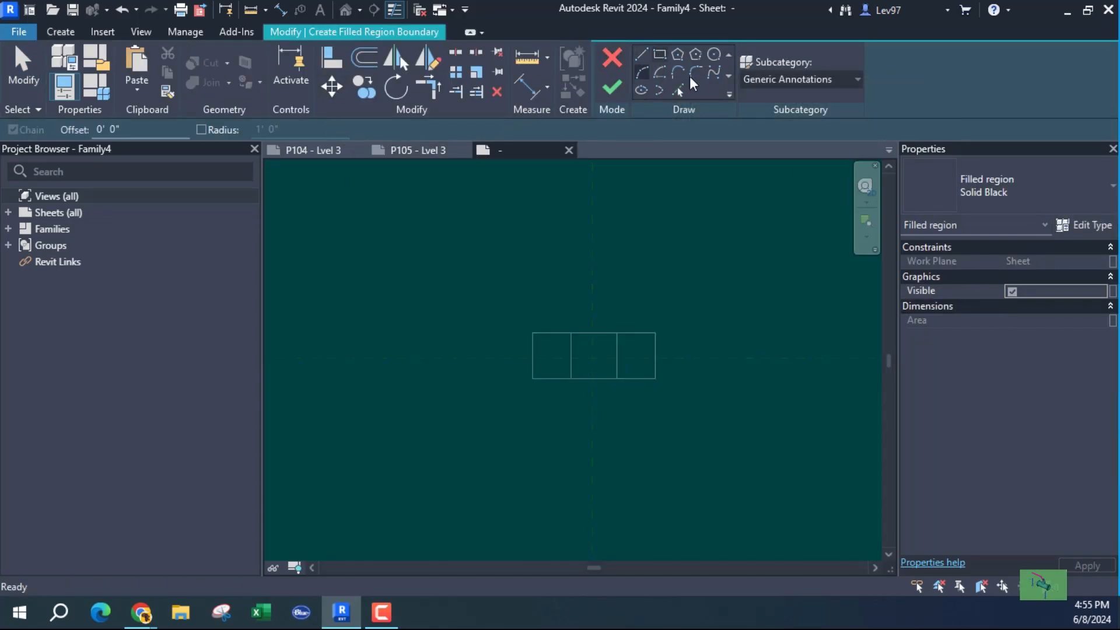
pyautogui.click(659, 54)
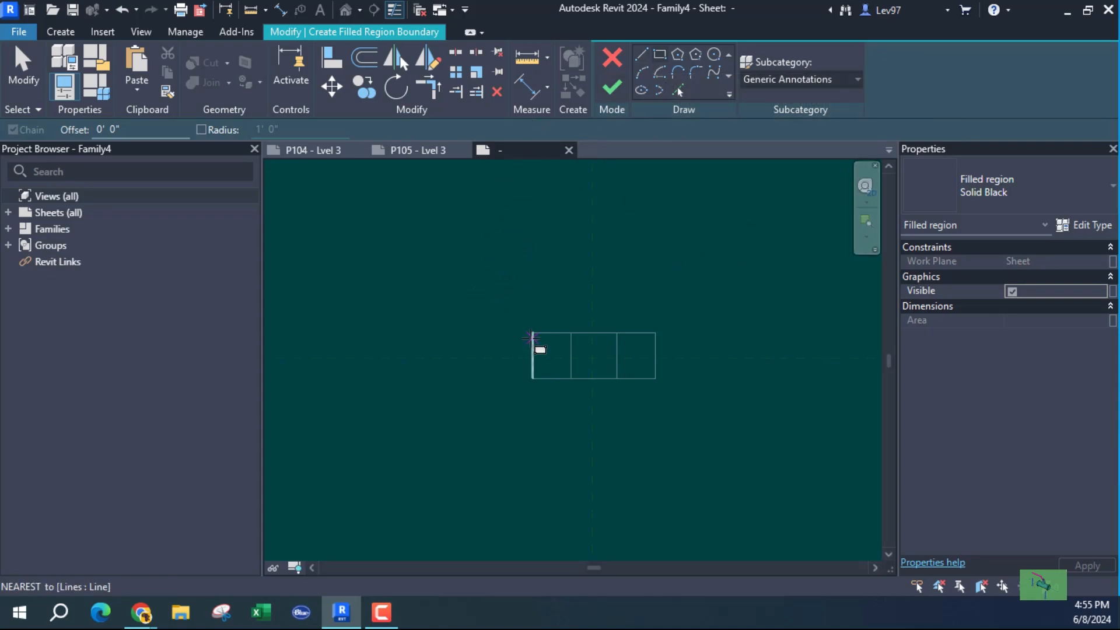
pyautogui.click(533, 333)
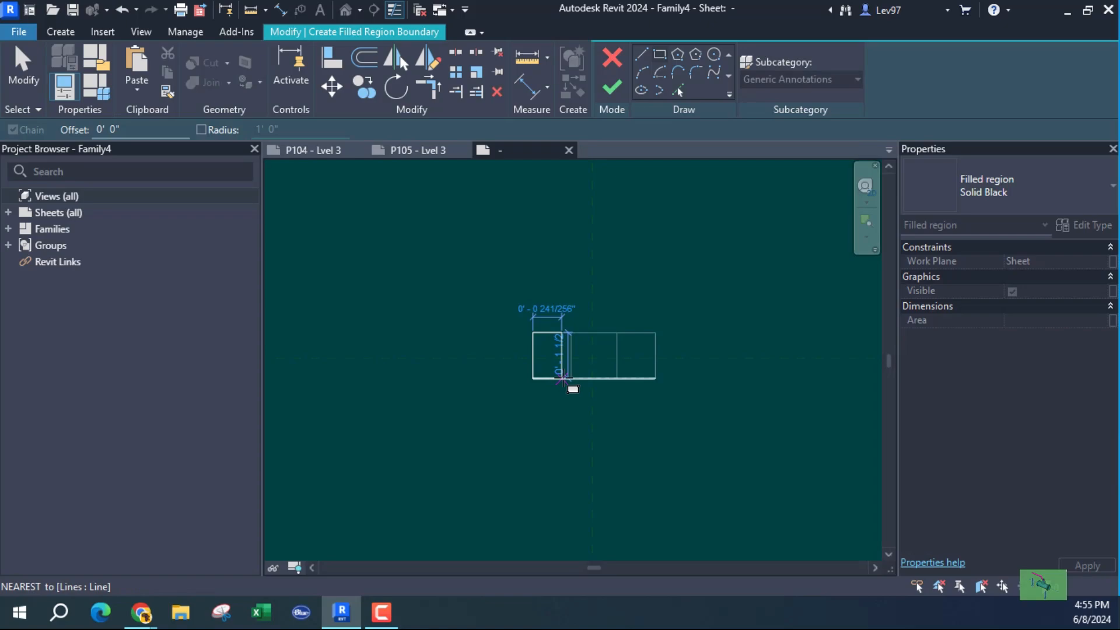
pyautogui.click(571, 378)
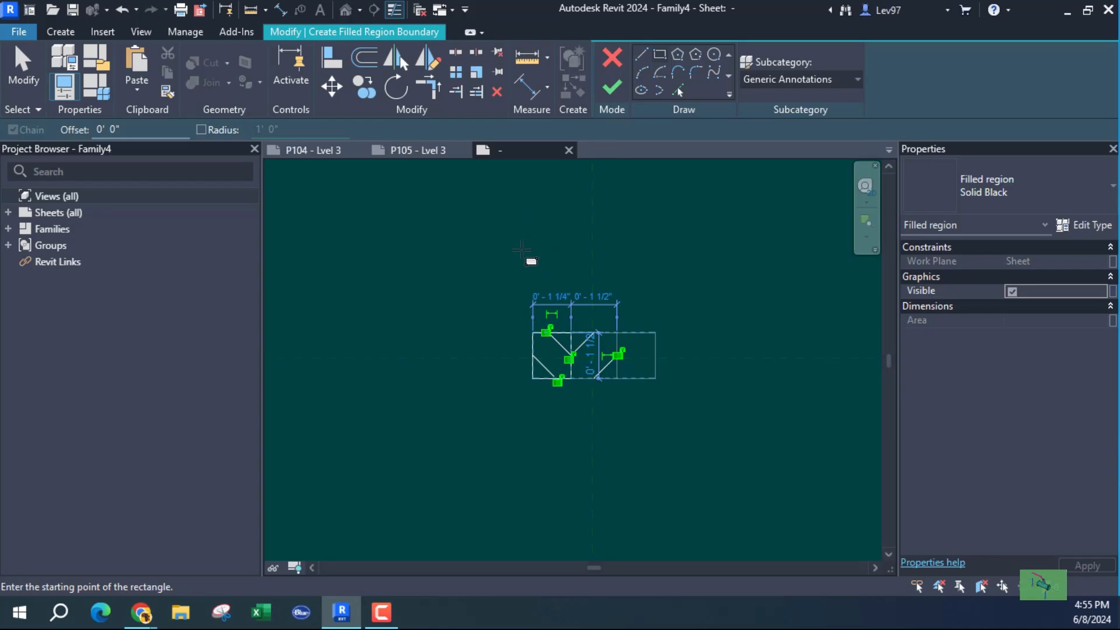
pyautogui.click(613, 89)
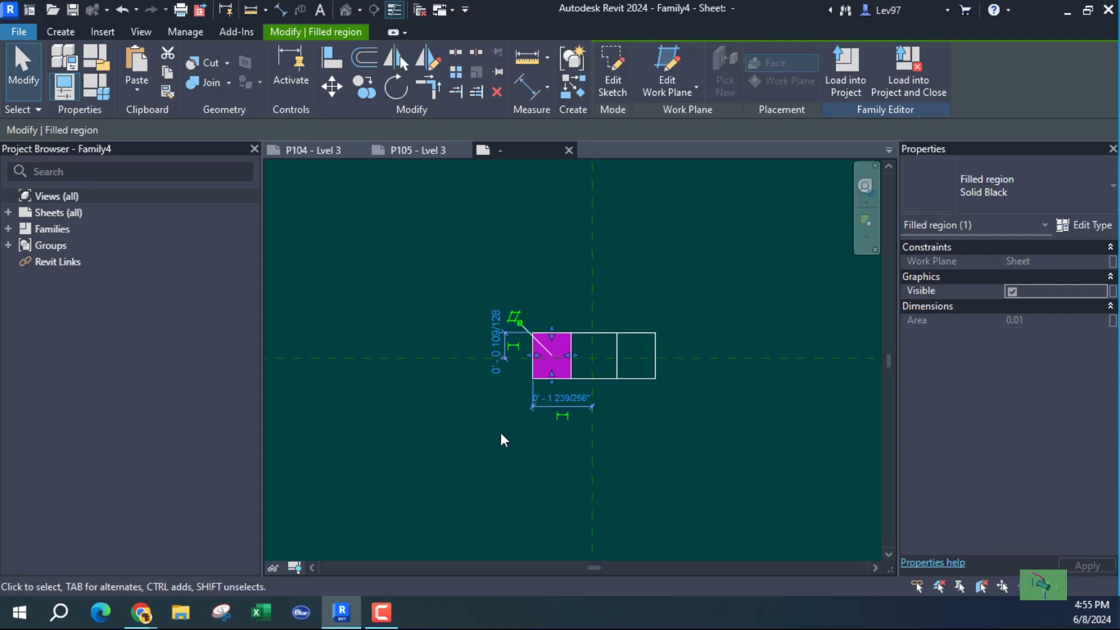
# Link the left filled region's visibility to a new instance family parameter named Left, grouped under Other, and deselect the region
pyautogui.moveTo(529, 275); pyautogui.dragTo(495, 249, button='middle')
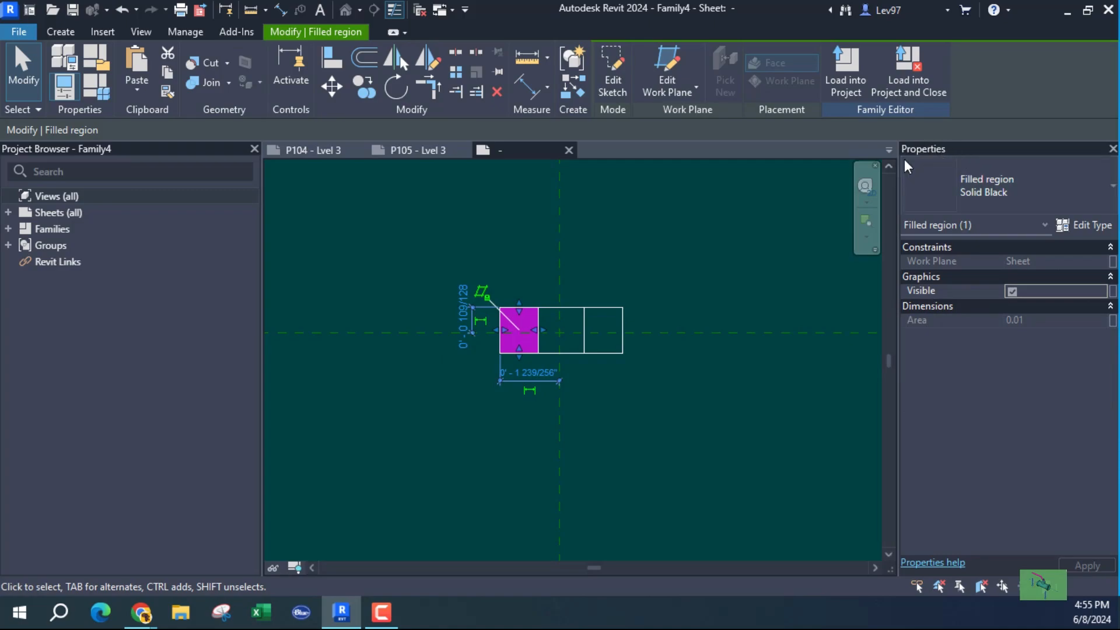
pyautogui.click(1114, 292)
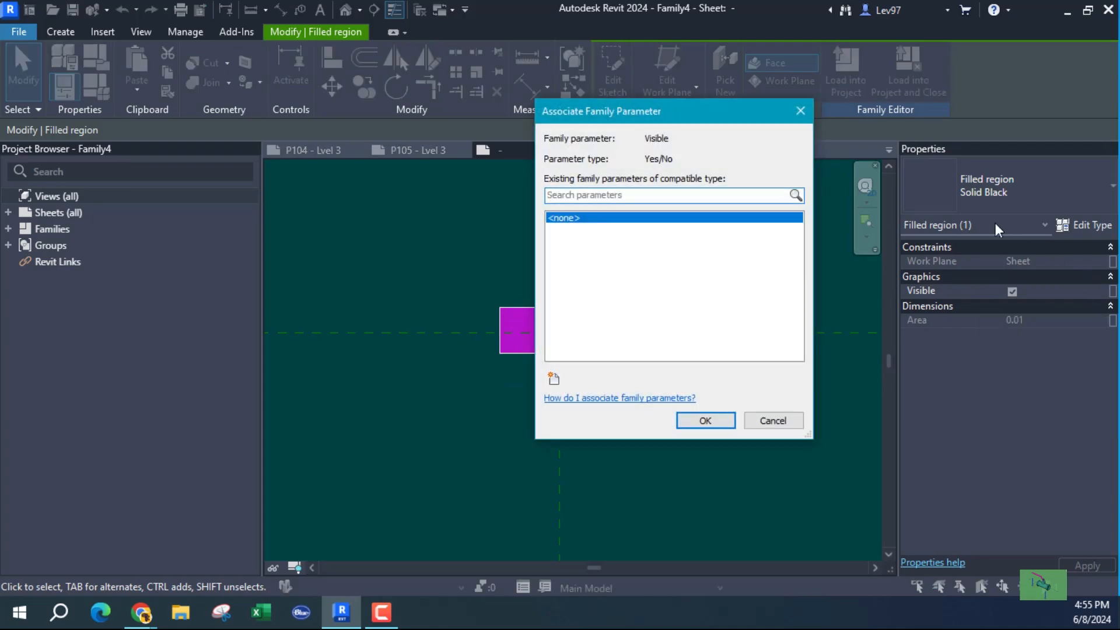
pyautogui.click(554, 380)
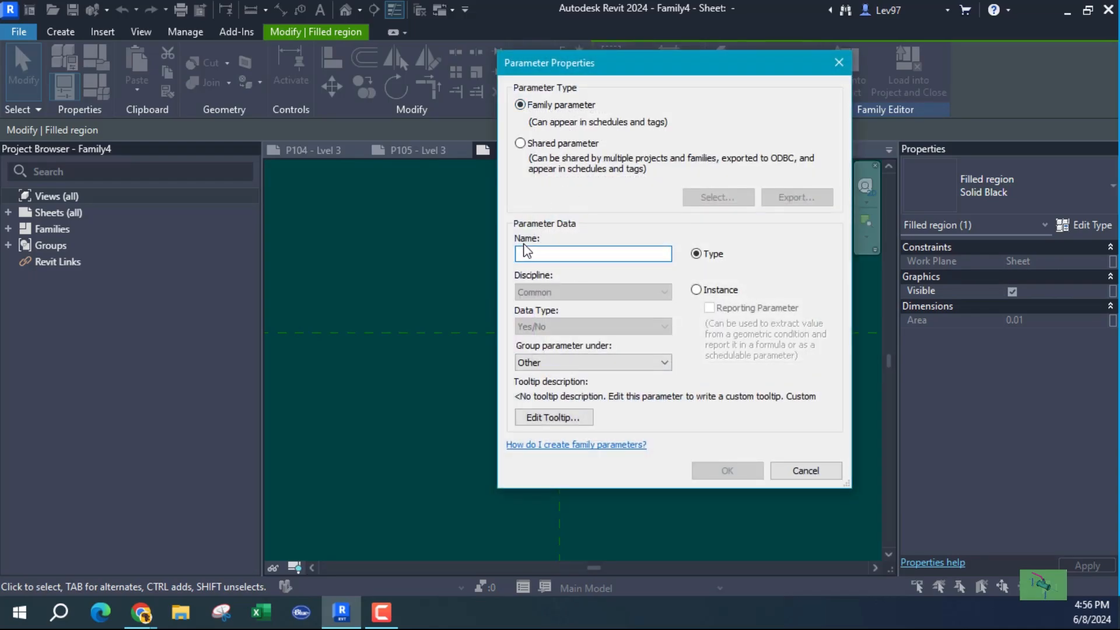
pyautogui.write('Left')
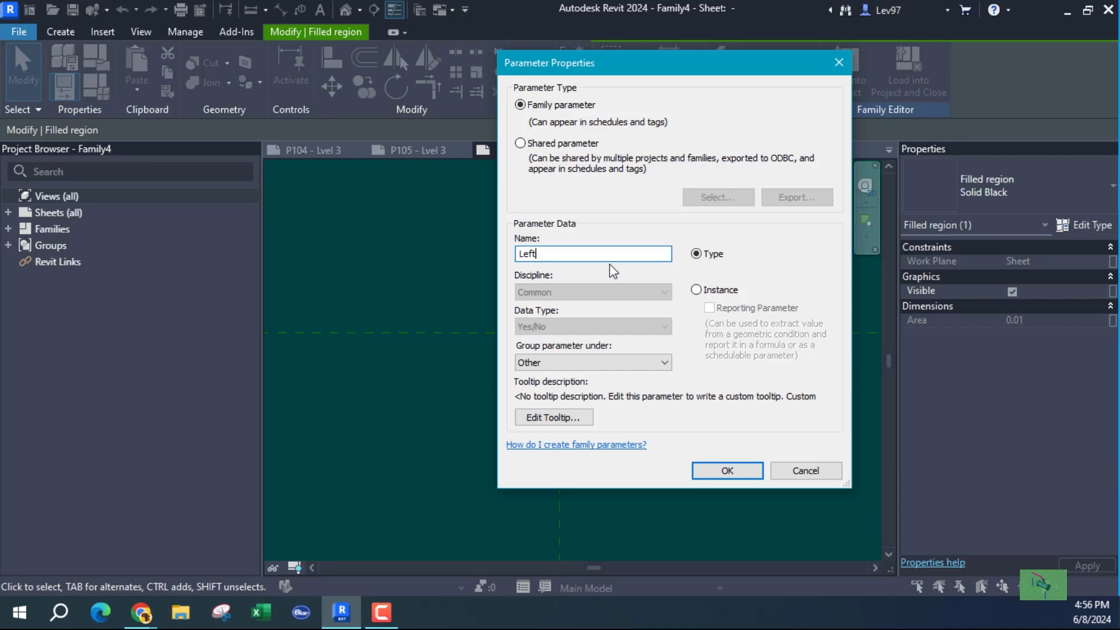
pyautogui.click(696, 290)
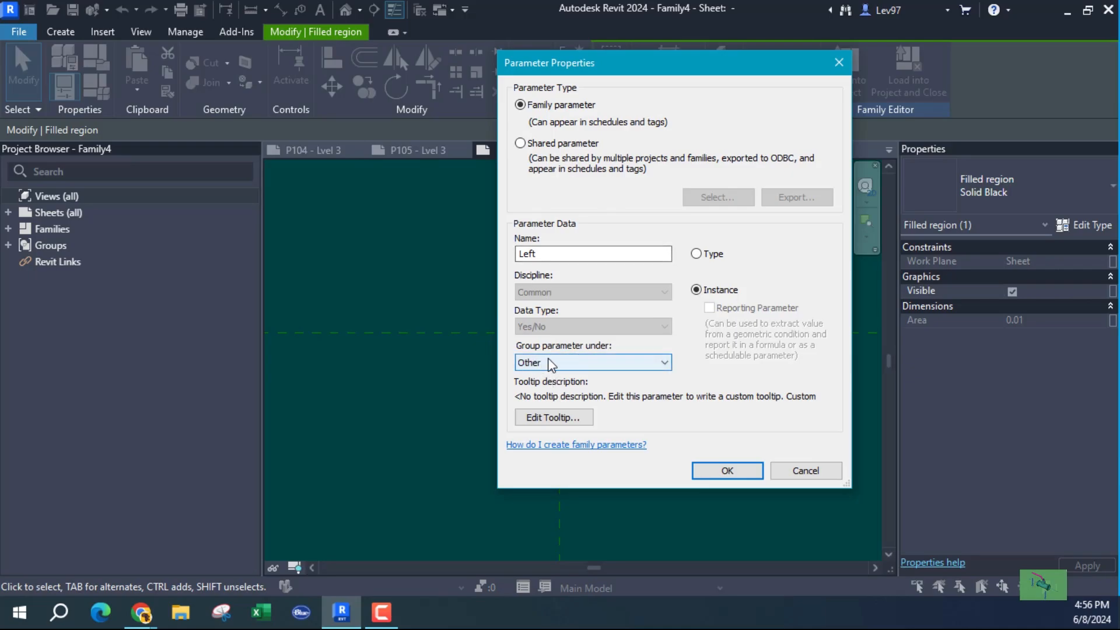
pyautogui.click(569, 363)
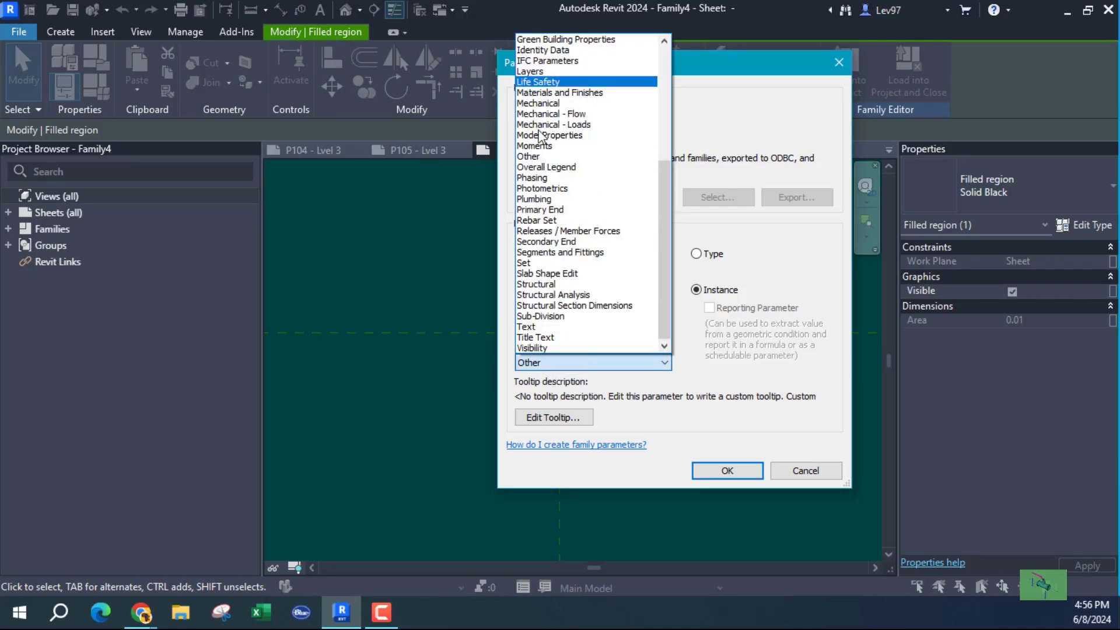
pyautogui.click(414, 373)
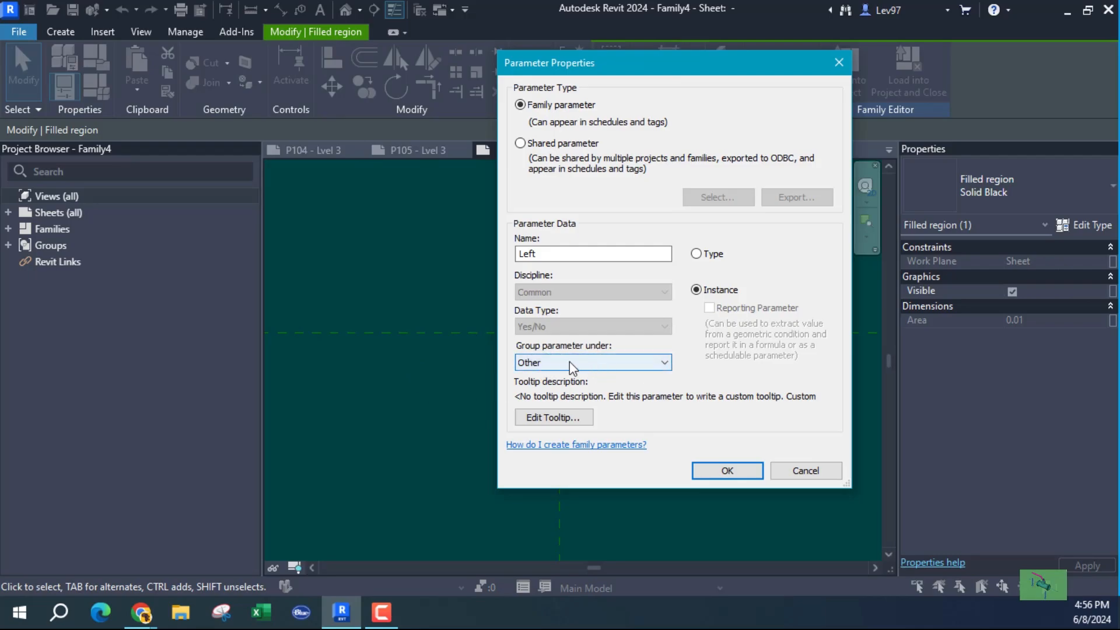
pyautogui.click(730, 472)
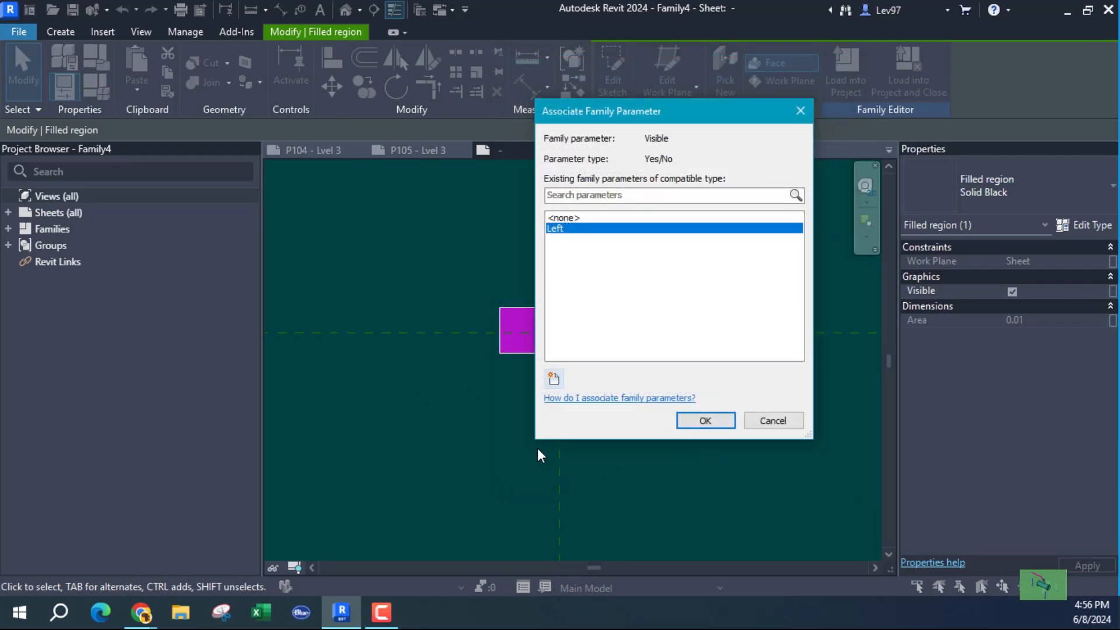
pyautogui.click(711, 421)
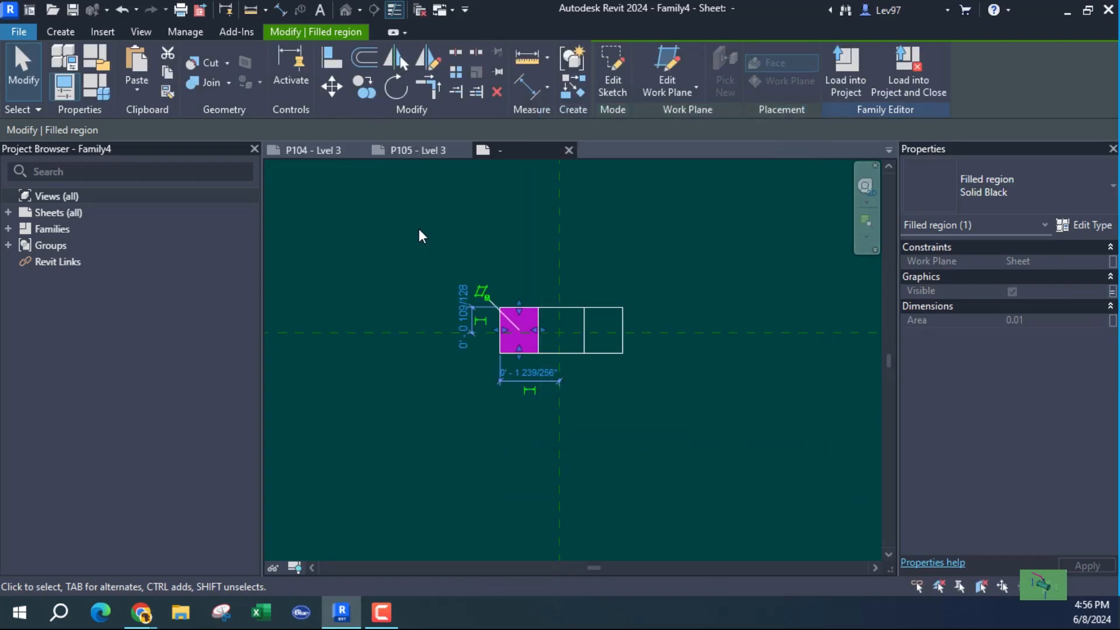
pyautogui.press('Escape')
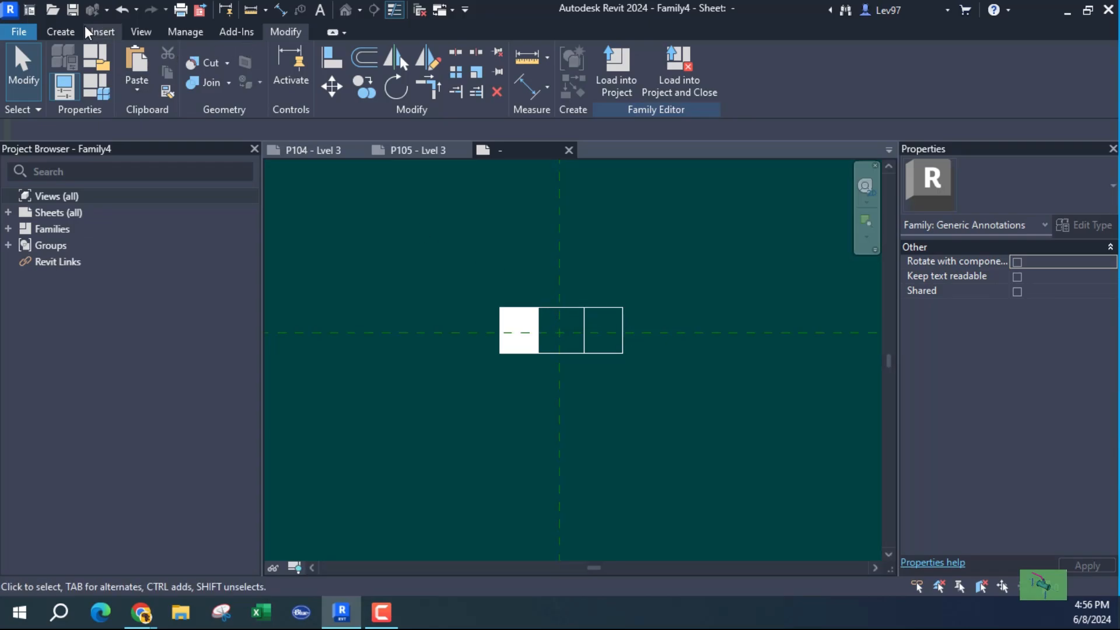
# Create a Solid Black filled region with a rectangular boundary matching the box's middle cell
pyautogui.click(61, 30)
pyautogui.click(357, 55)
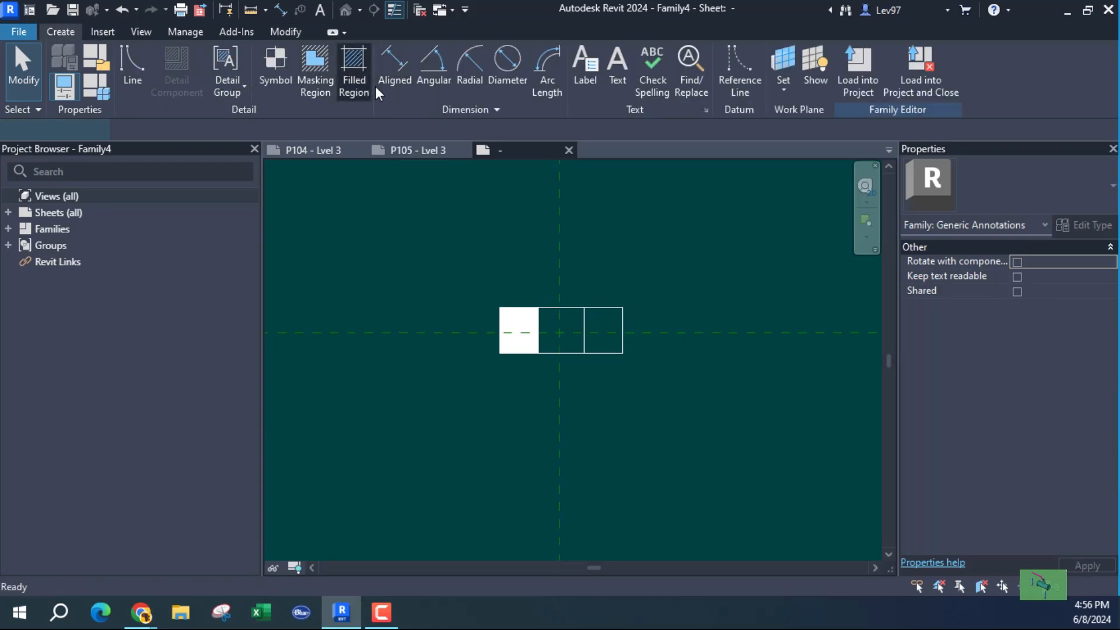
pyautogui.click(659, 55)
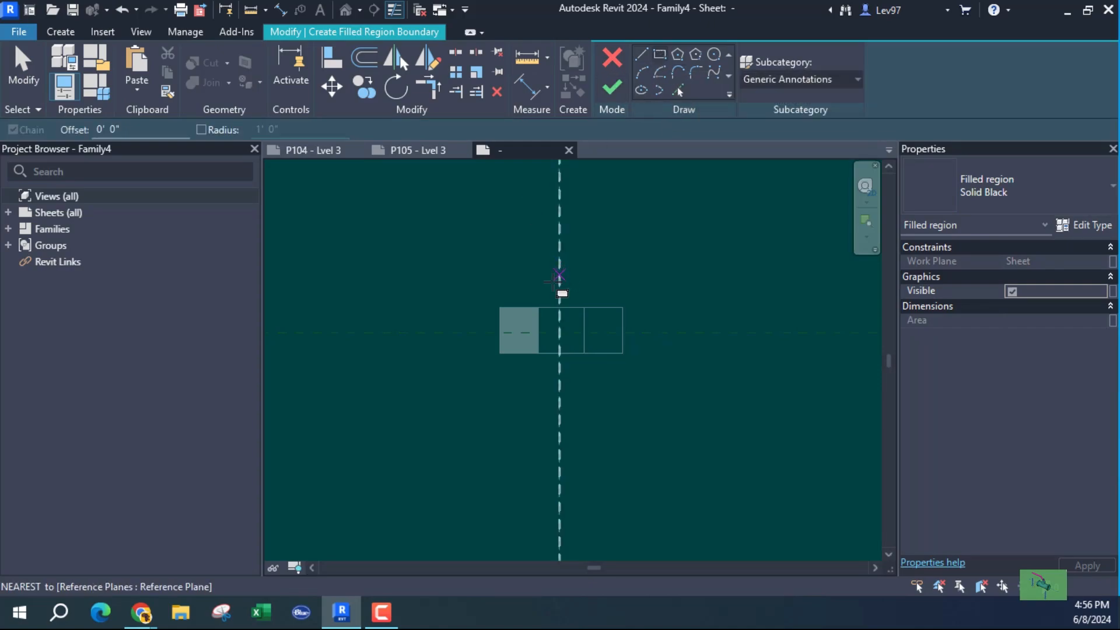
pyautogui.click(538, 307)
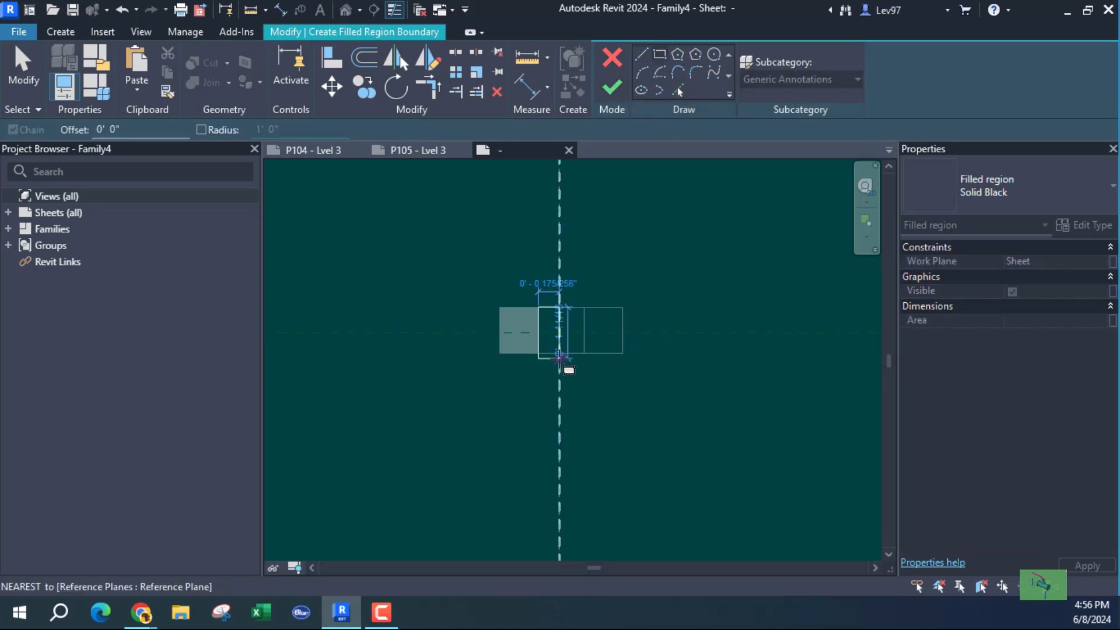
pyautogui.click(584, 353)
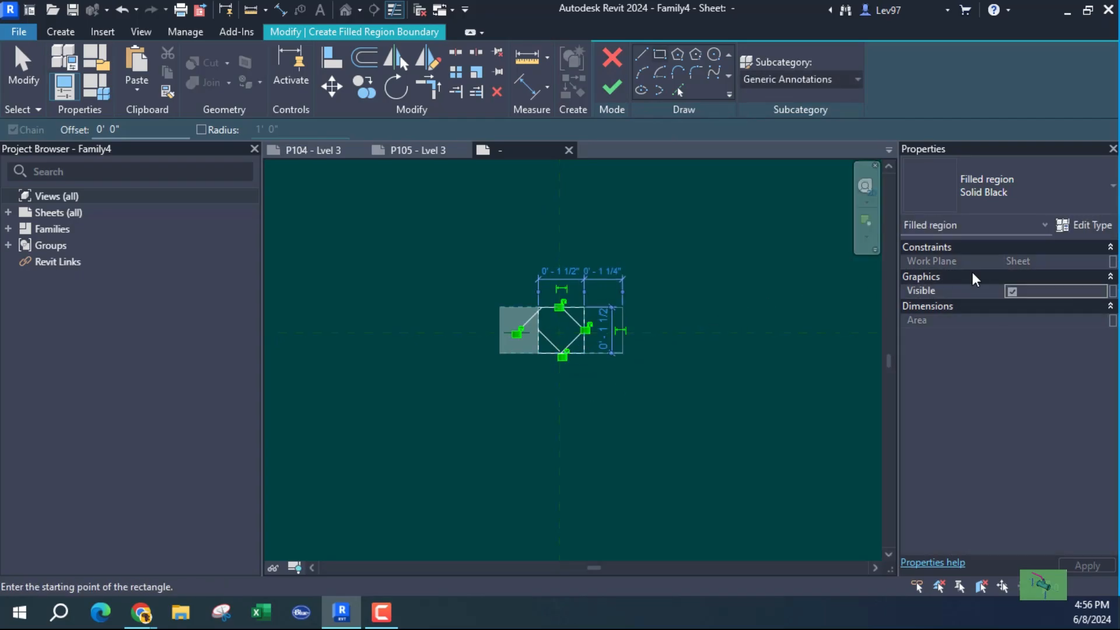
pyautogui.click(611, 89)
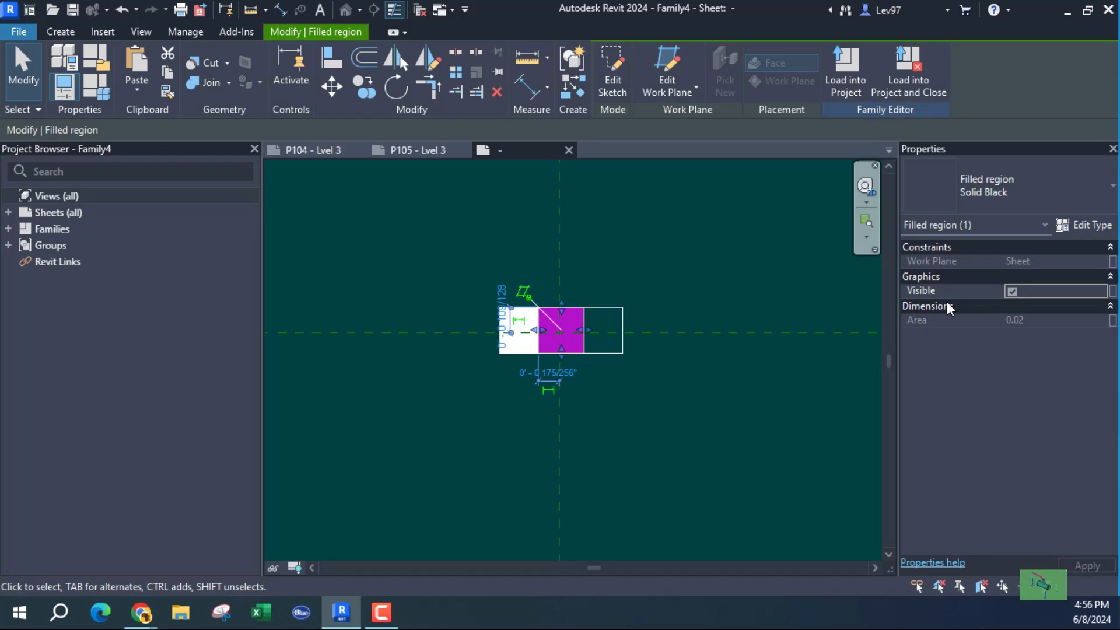
# Link the middle filled region's visibility to a new instance family parameter named Middle, grouped under Other, and deselect the region
pyautogui.click(1112, 291)
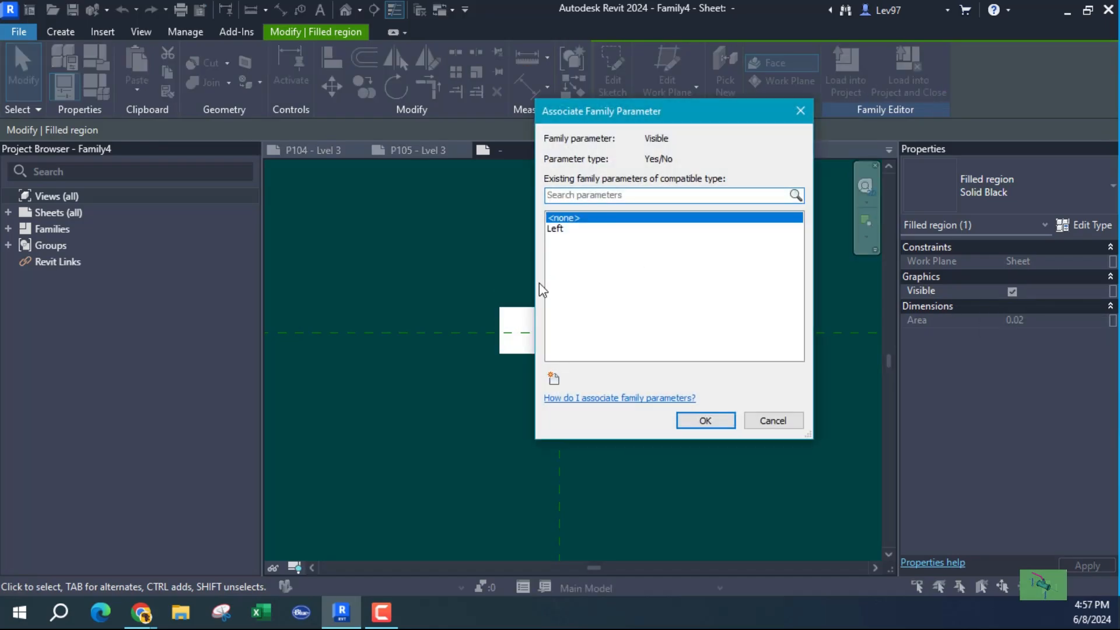
pyautogui.click(554, 379)
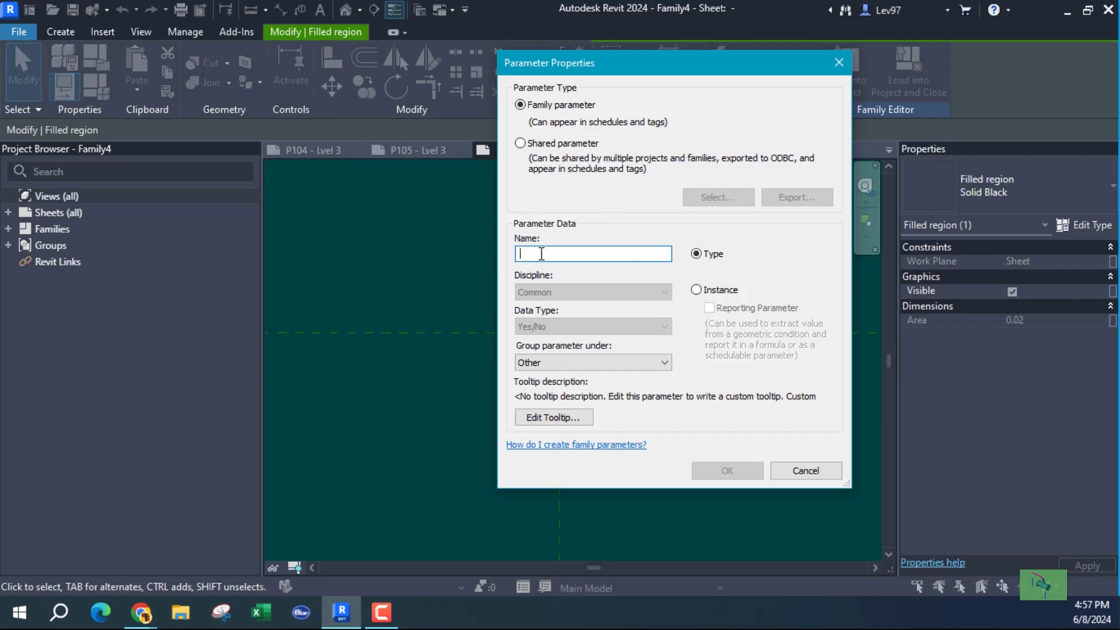
pyautogui.write('Middle')
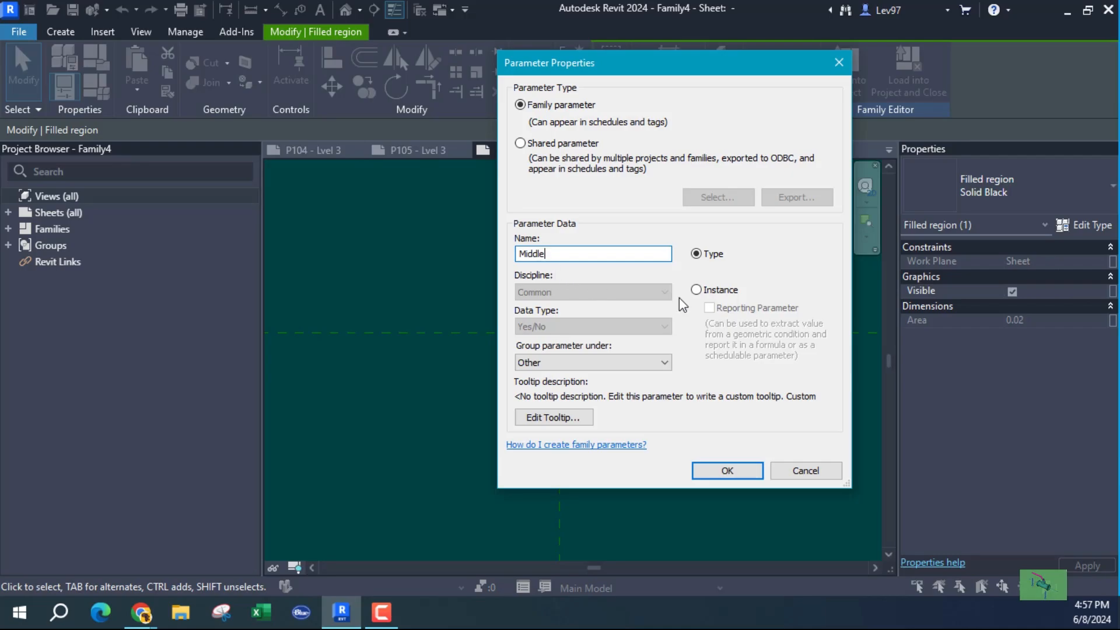
pyautogui.click(697, 290)
pyautogui.click(752, 474)
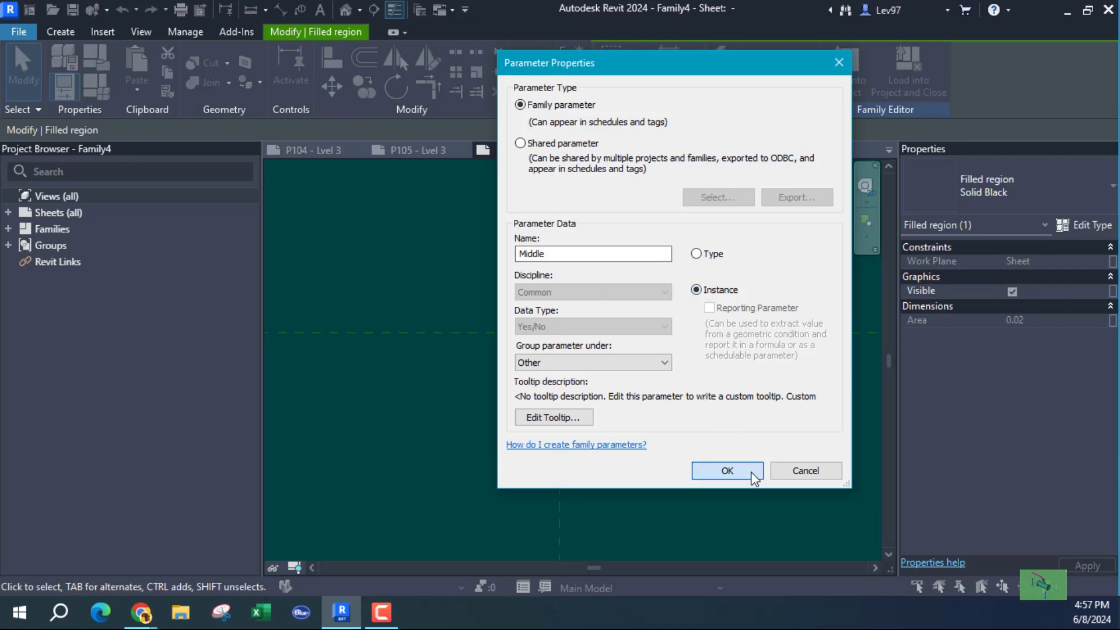
pyautogui.click(705, 421)
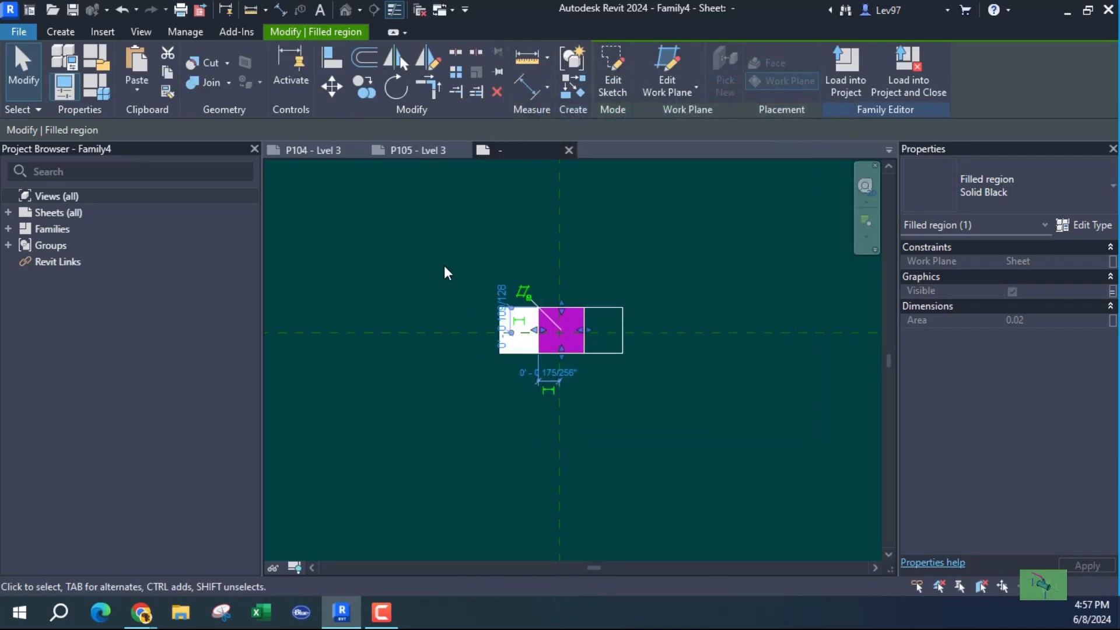
pyautogui.click(316, 202)
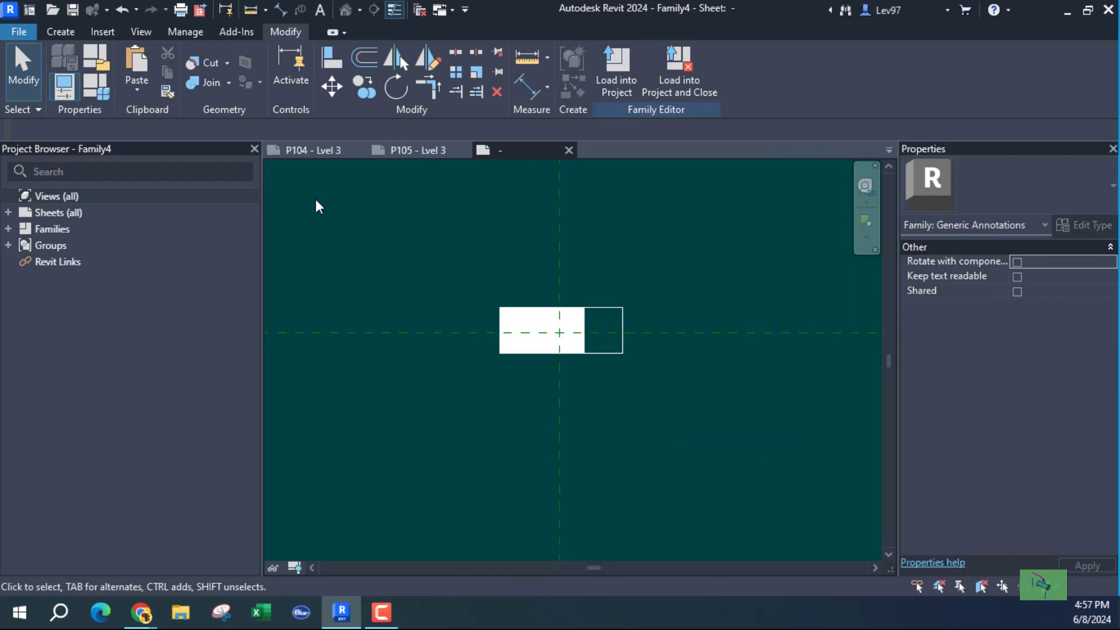
# Create a Solid Black filled region with a rectangular boundary matching the box's right cell
pyautogui.click(61, 32)
pyautogui.click(349, 75)
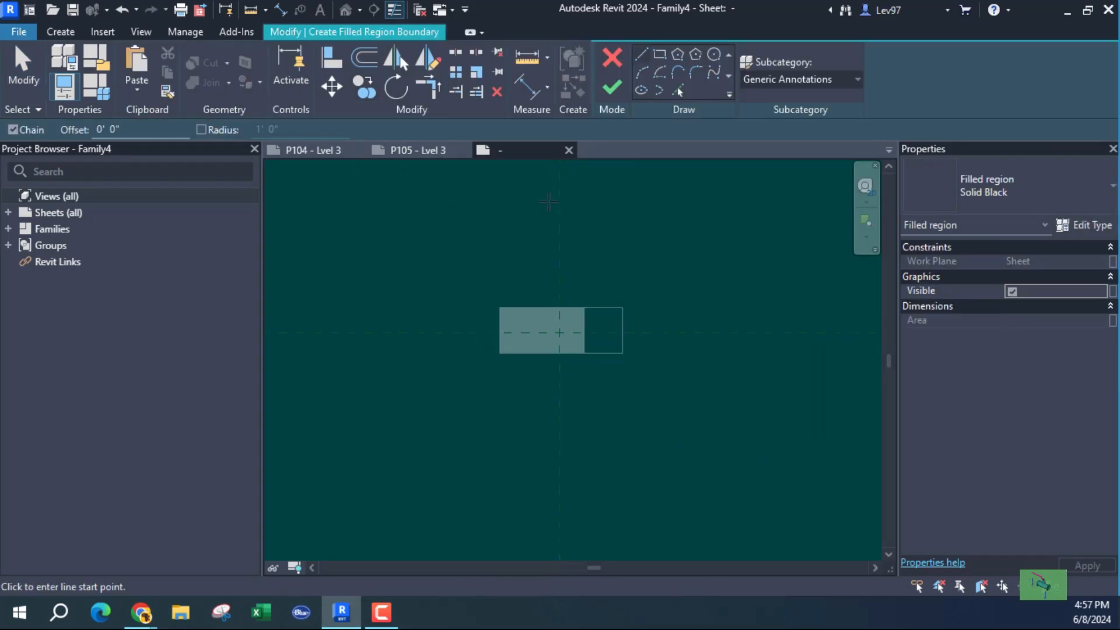
pyautogui.click(661, 55)
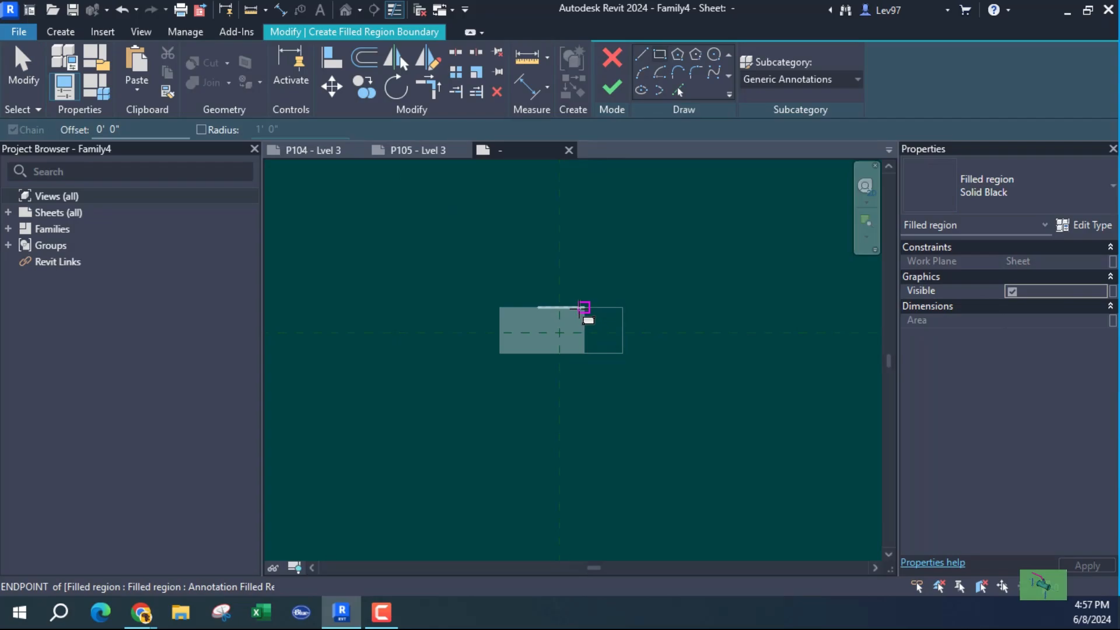
pyautogui.click(584, 307)
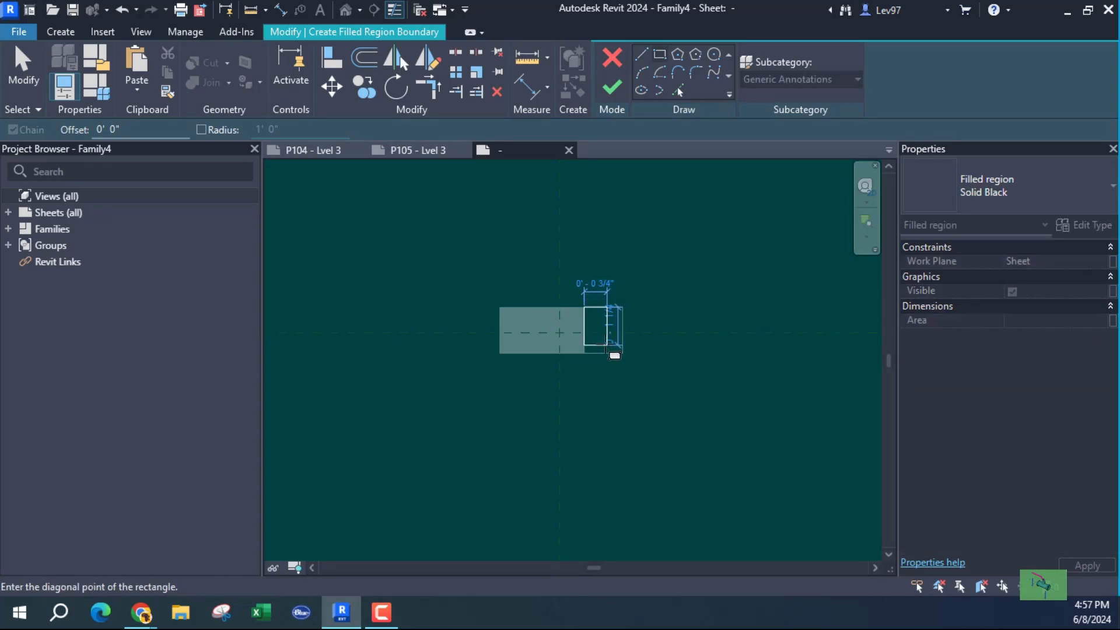
pyautogui.click(622, 353)
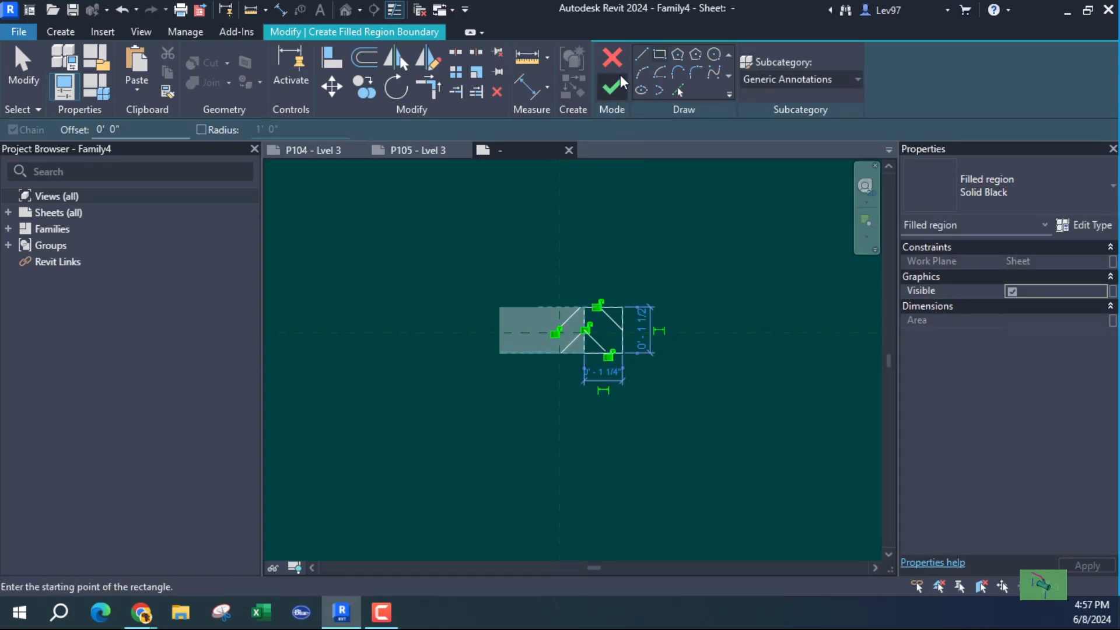
pyautogui.click(613, 89)
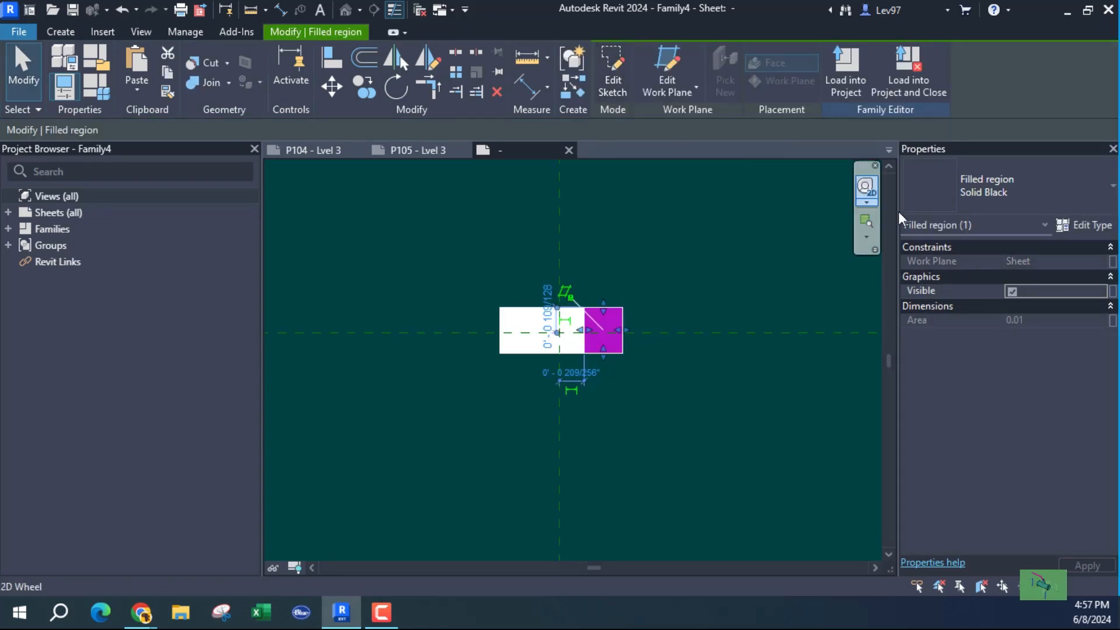
# Link the right filled region's visibility to a new instance family parameter named Right, grouped under Other, and deselect the region
pyautogui.click(1112, 292)
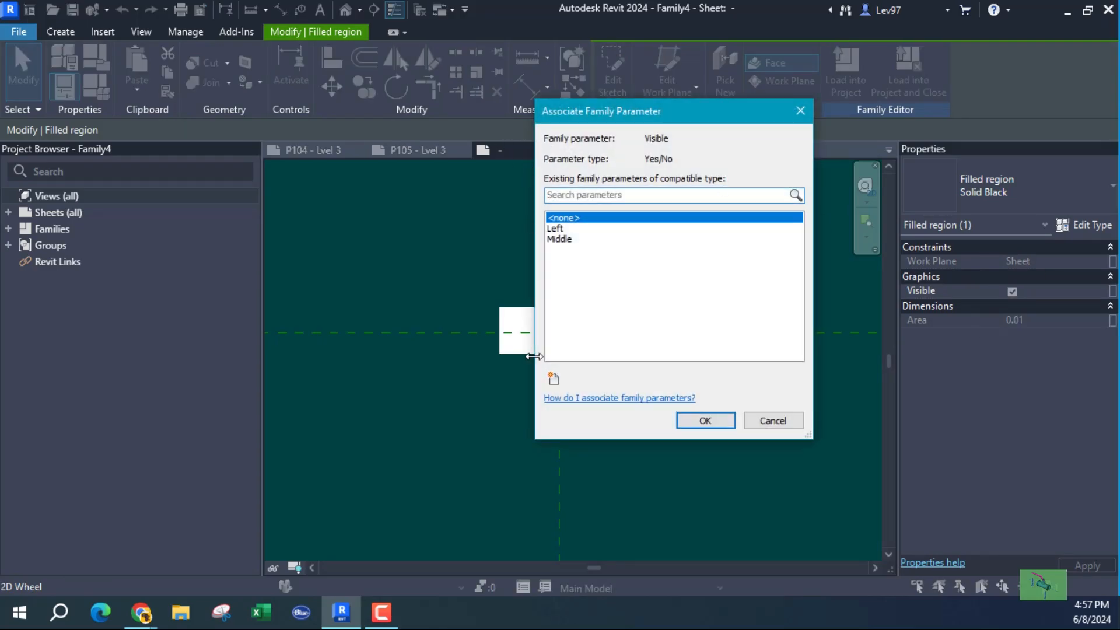
pyautogui.click(553, 379)
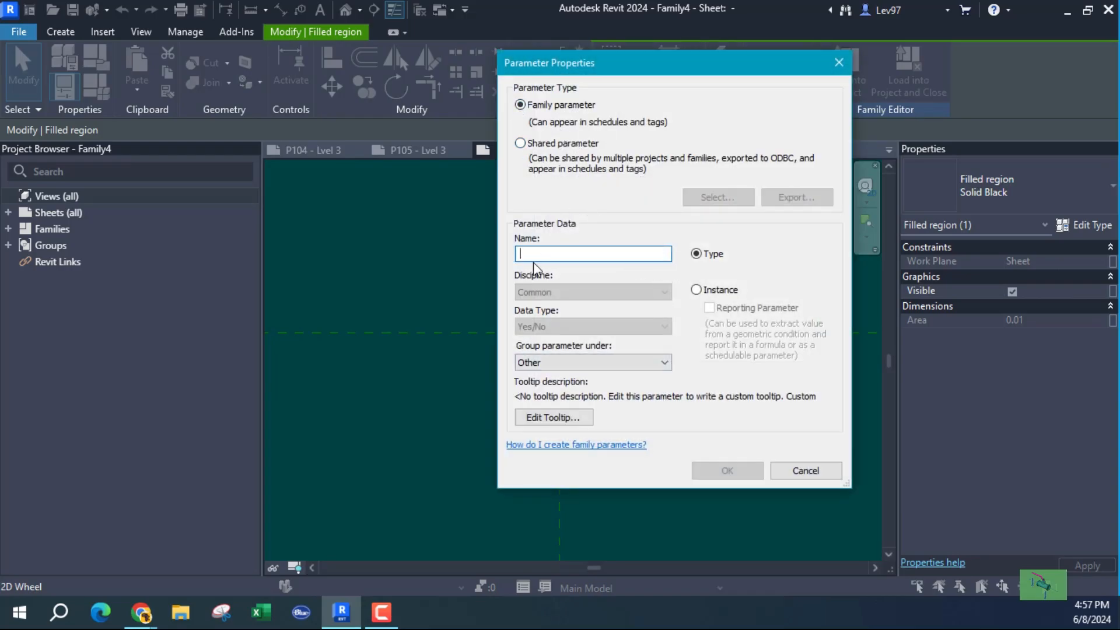
pyautogui.write('Right')
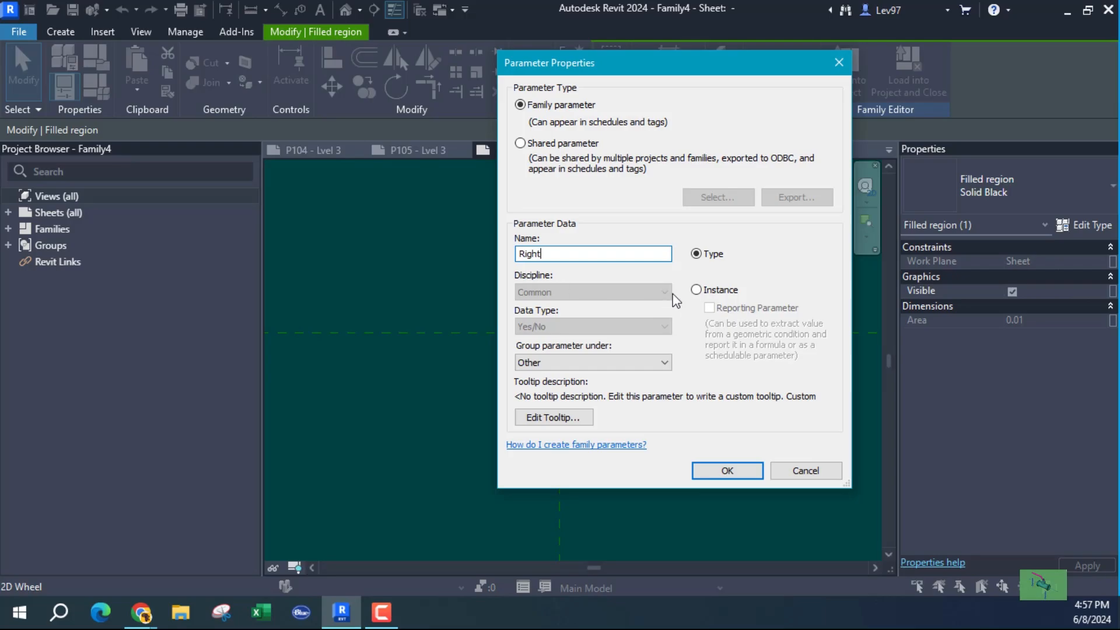
pyautogui.click(696, 290)
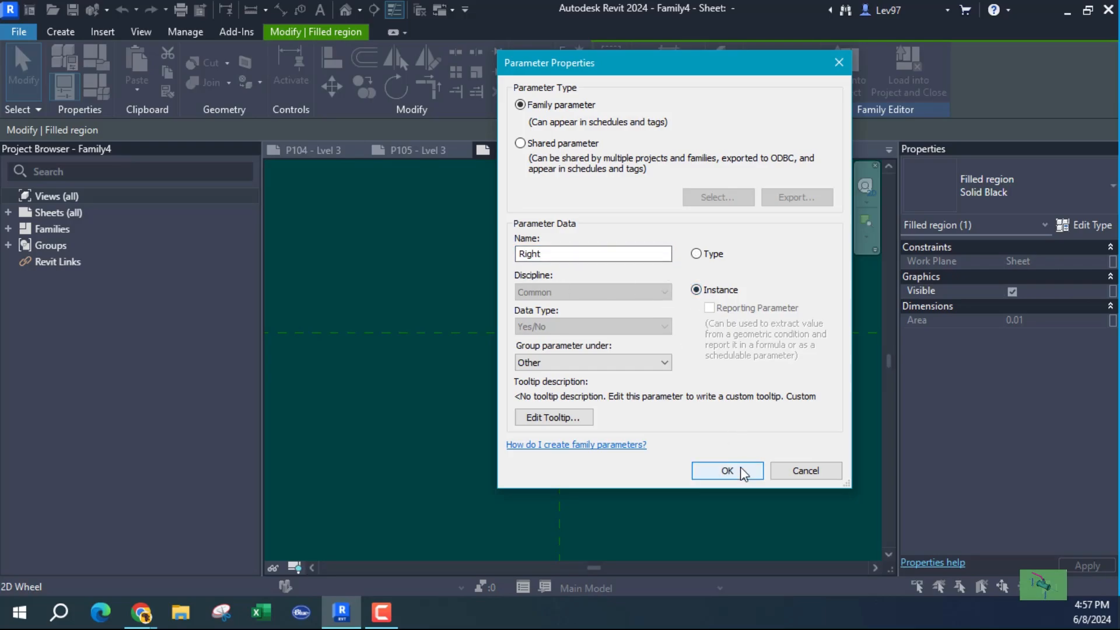
pyautogui.click(727, 470)
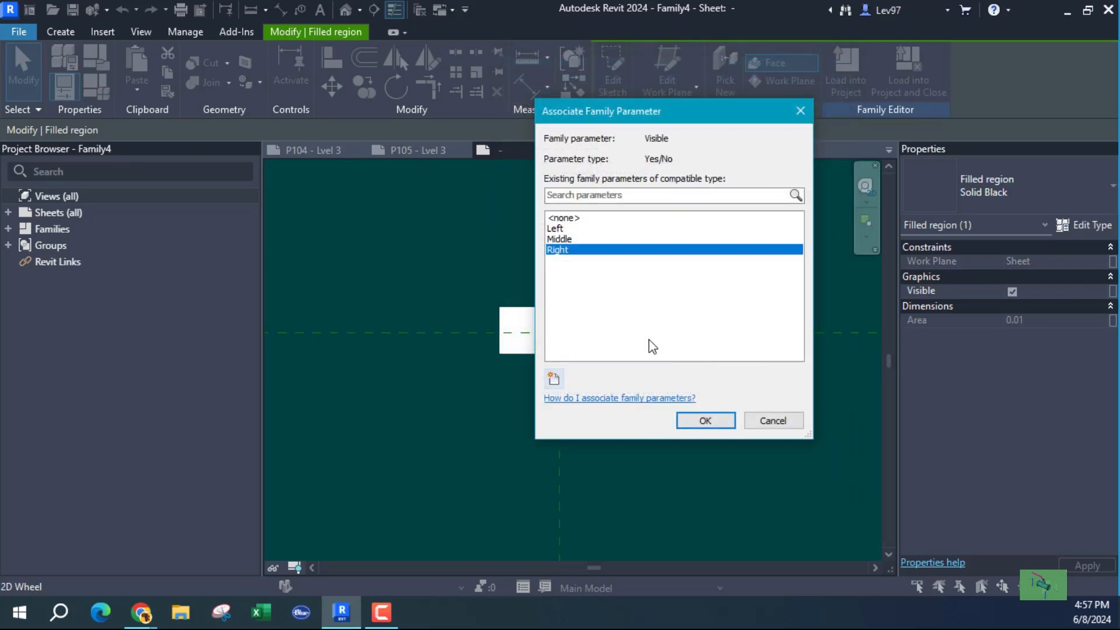
pyautogui.click(706, 420)
pyautogui.click(455, 235)
# Change the right filled region's type from Solid Black to Filled region 1
pyautogui.moveTo(454, 234); pyautogui.dragTo(496, 253, button='middle')
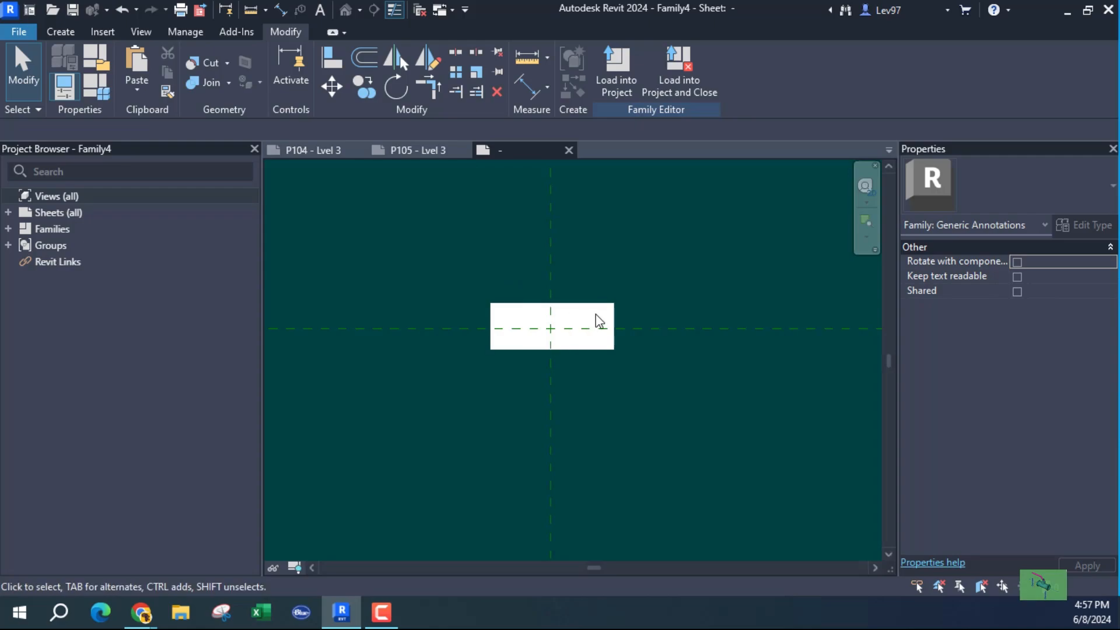
pyautogui.moveTo(620, 258)
pyautogui.mouseDown(button='middle')
pyautogui.moveTo(595, 251)
pyautogui.moveTo(659, 303)
pyautogui.mouseUp(button='middle')
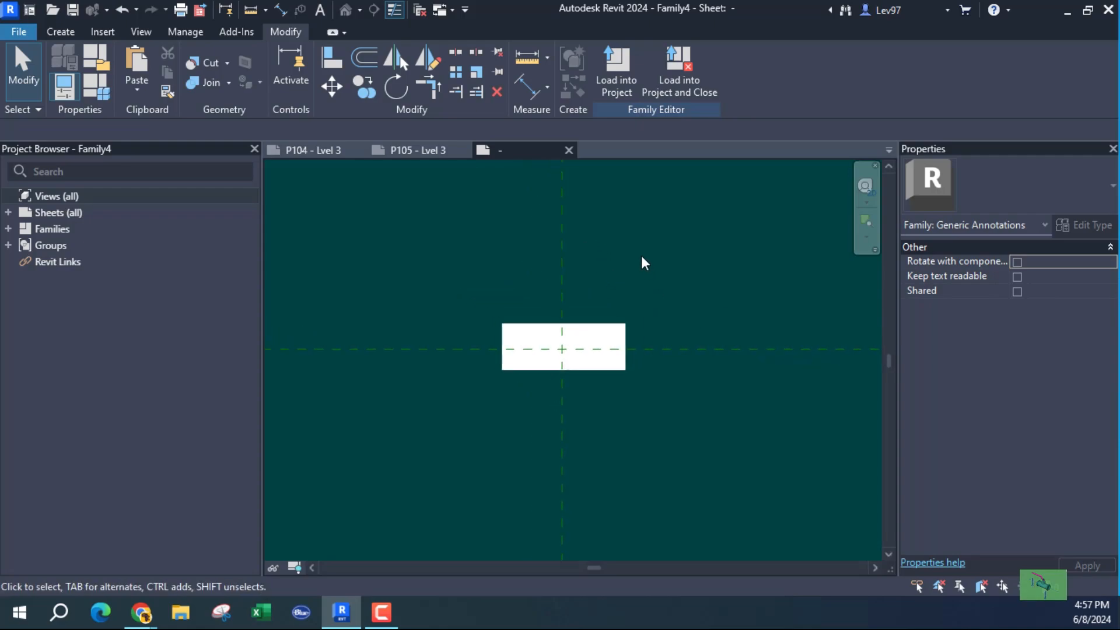
pyautogui.click(603, 328)
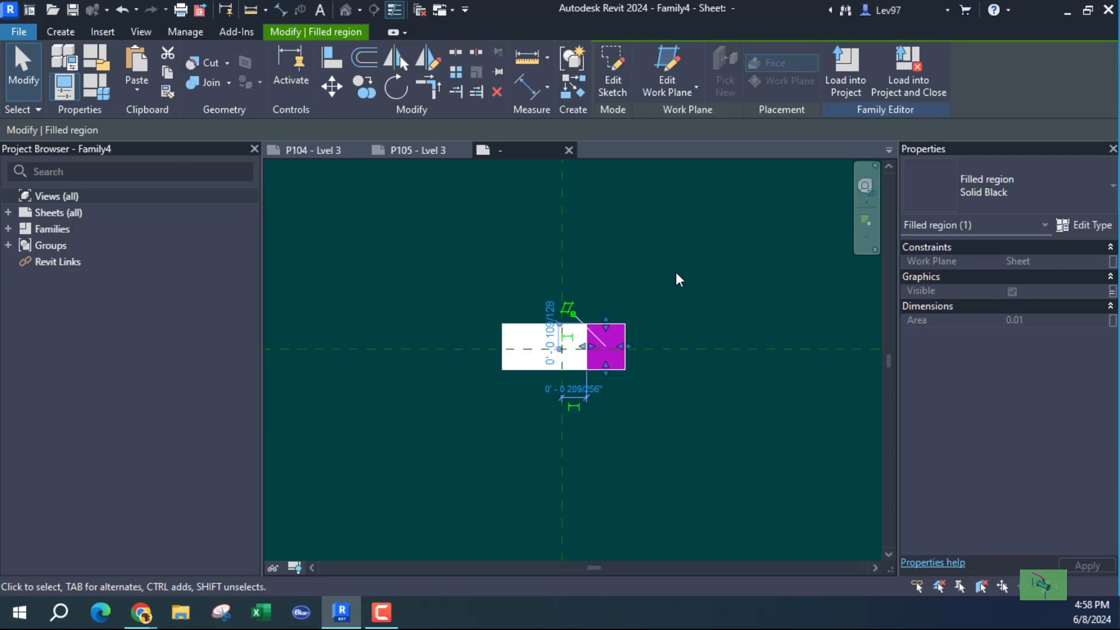
pyautogui.scroll(3, 604, 341)
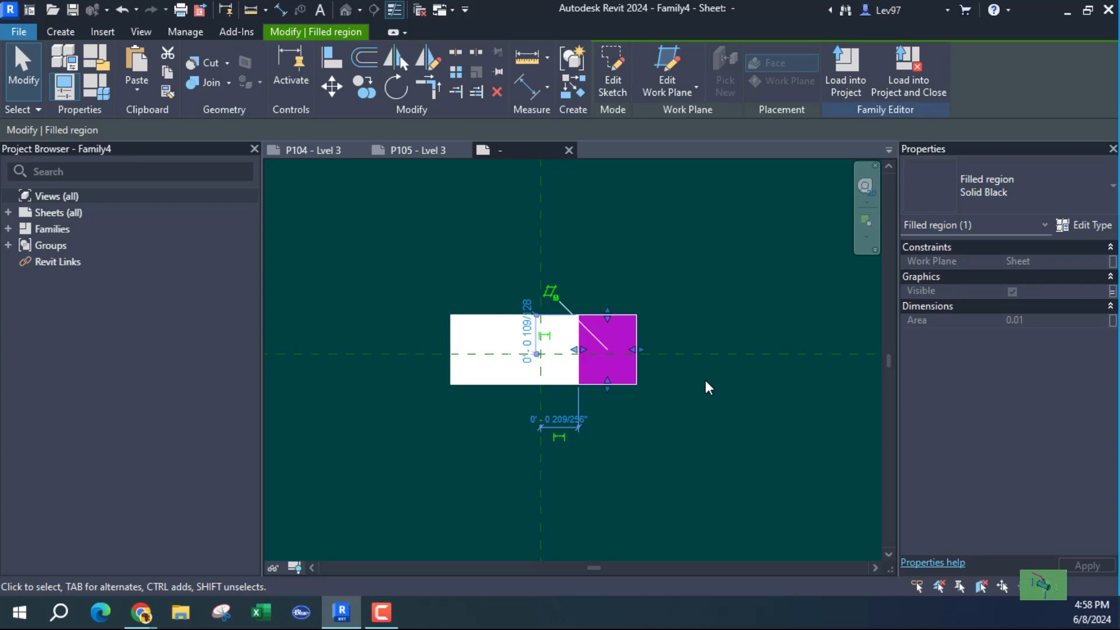
pyautogui.click(1090, 180)
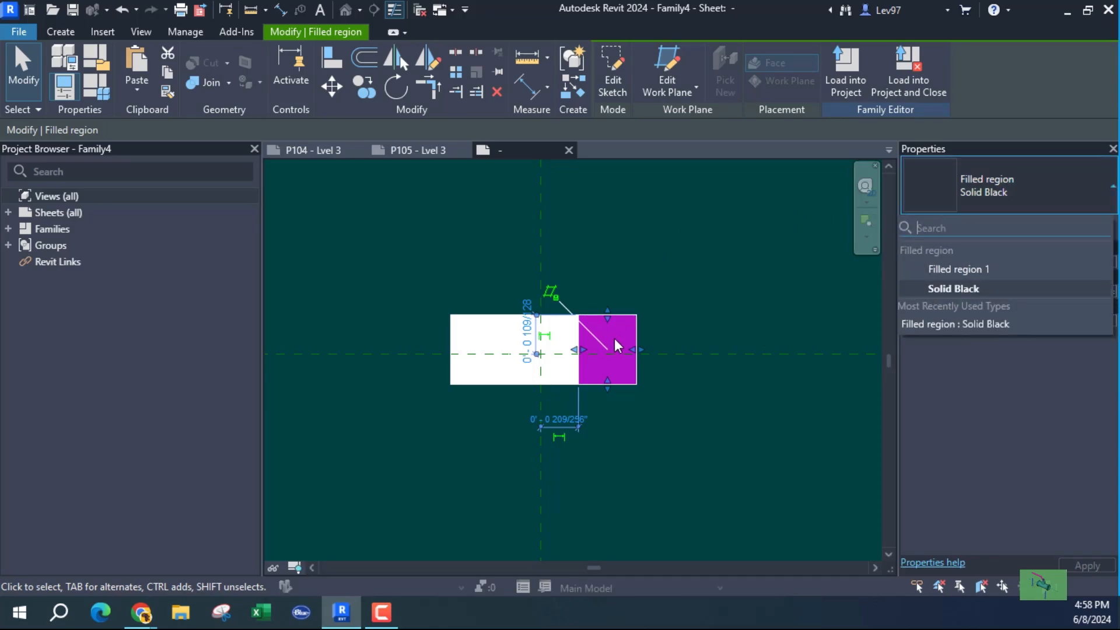
pyautogui.click(947, 268)
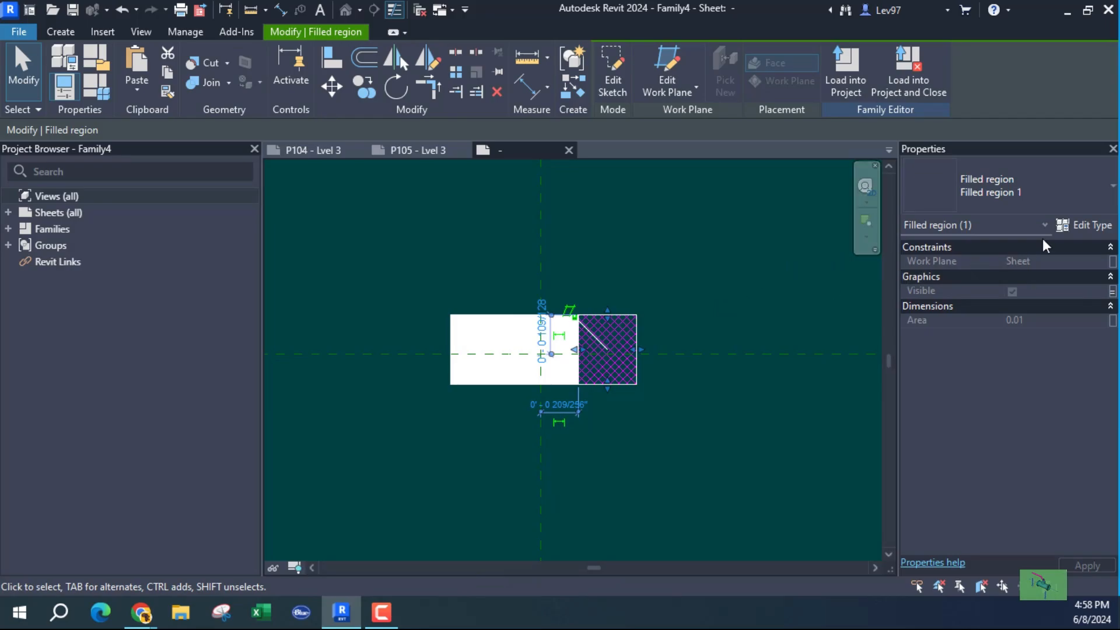
# Set the foreground fill pattern of the Filled region 1 type to Diagonal up
pyautogui.click(1093, 227)
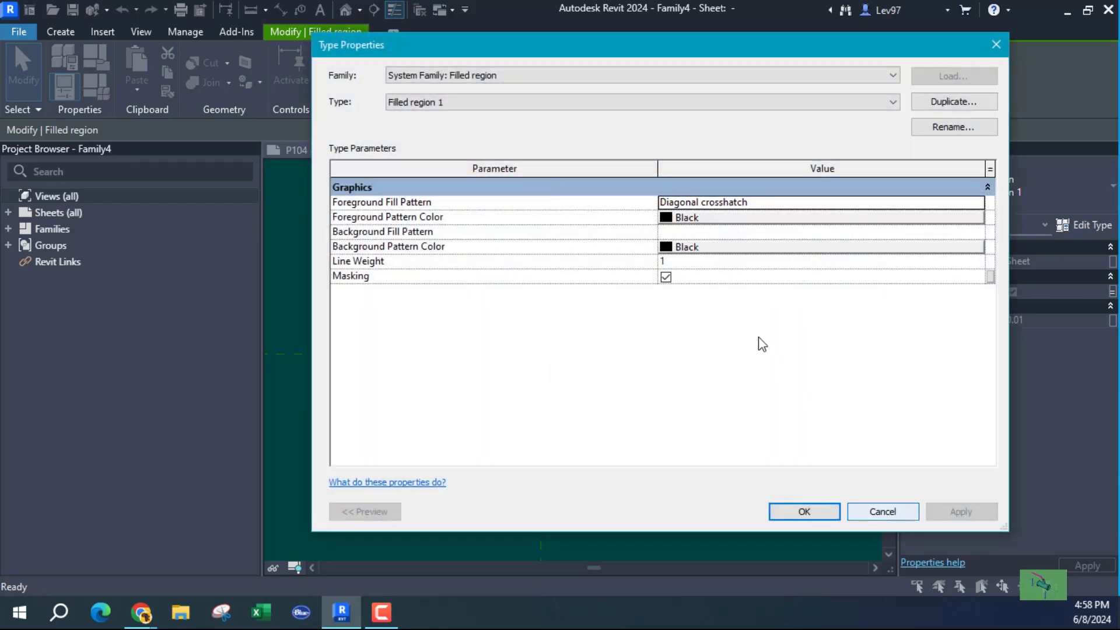
pyautogui.click(788, 209)
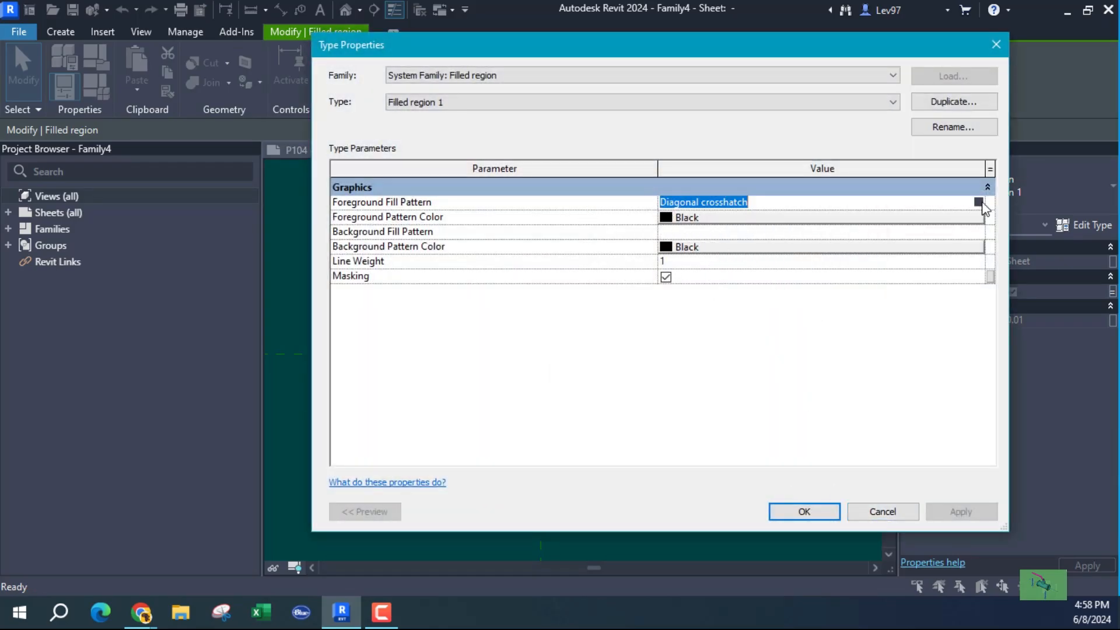
pyautogui.click(980, 203)
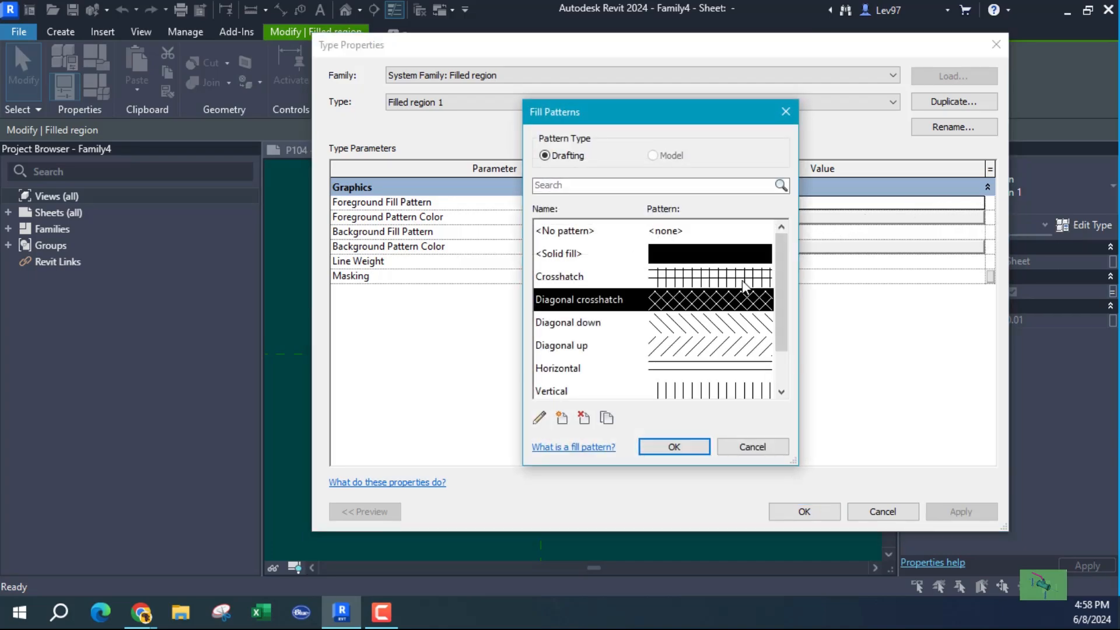
pyautogui.moveTo(779, 268); pyautogui.dragTo(762, 243)
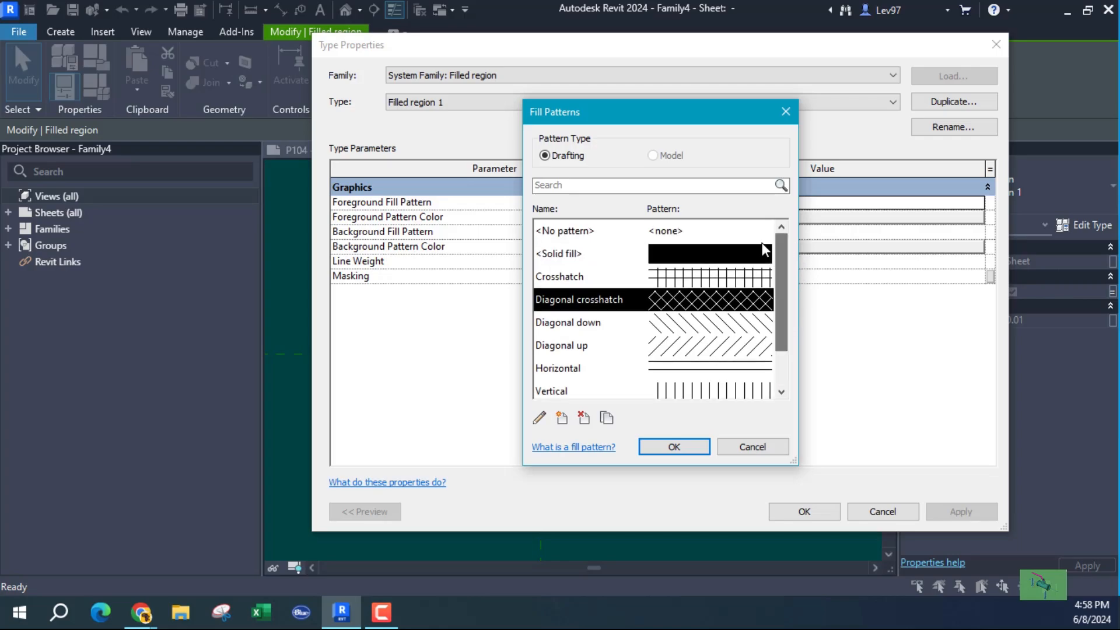
pyautogui.click(693, 353)
pyautogui.click(680, 448)
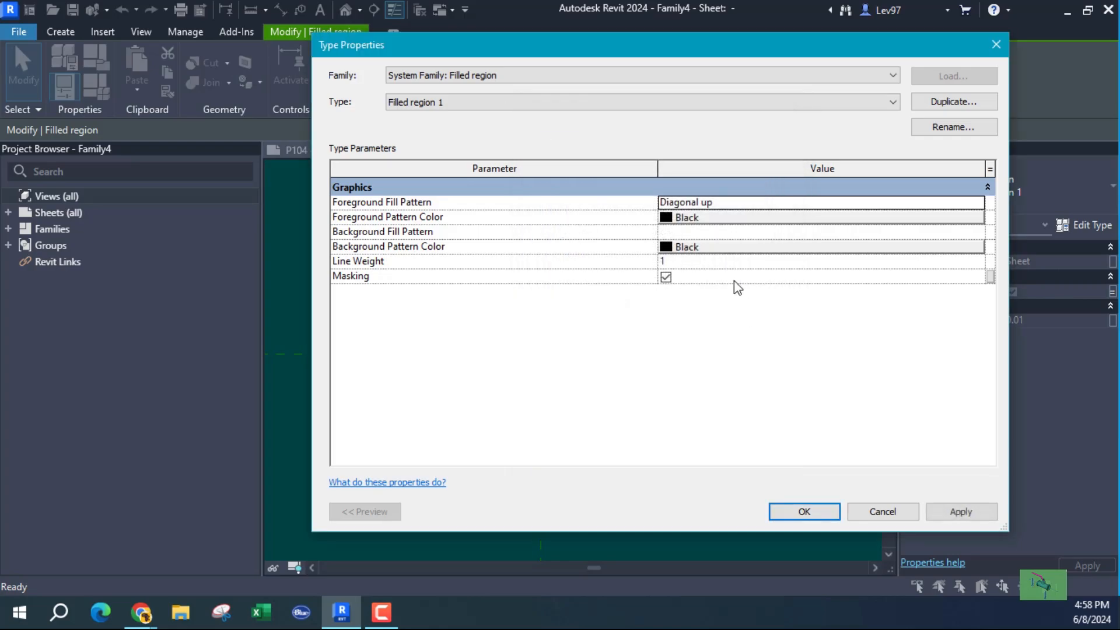
pyautogui.click(807, 513)
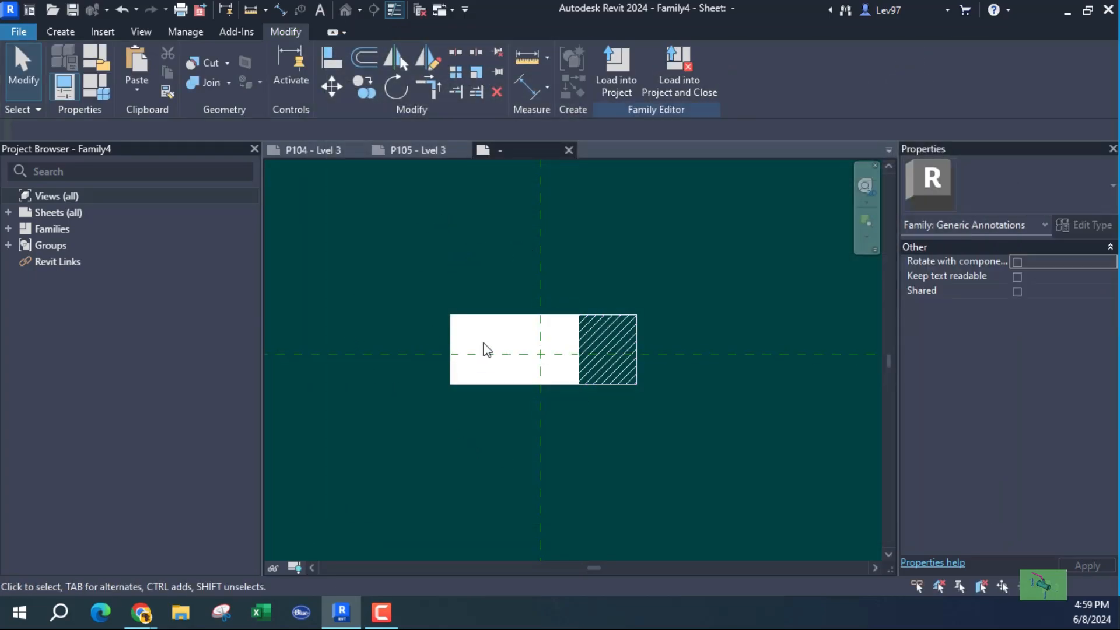
pyautogui.click(453, 344)
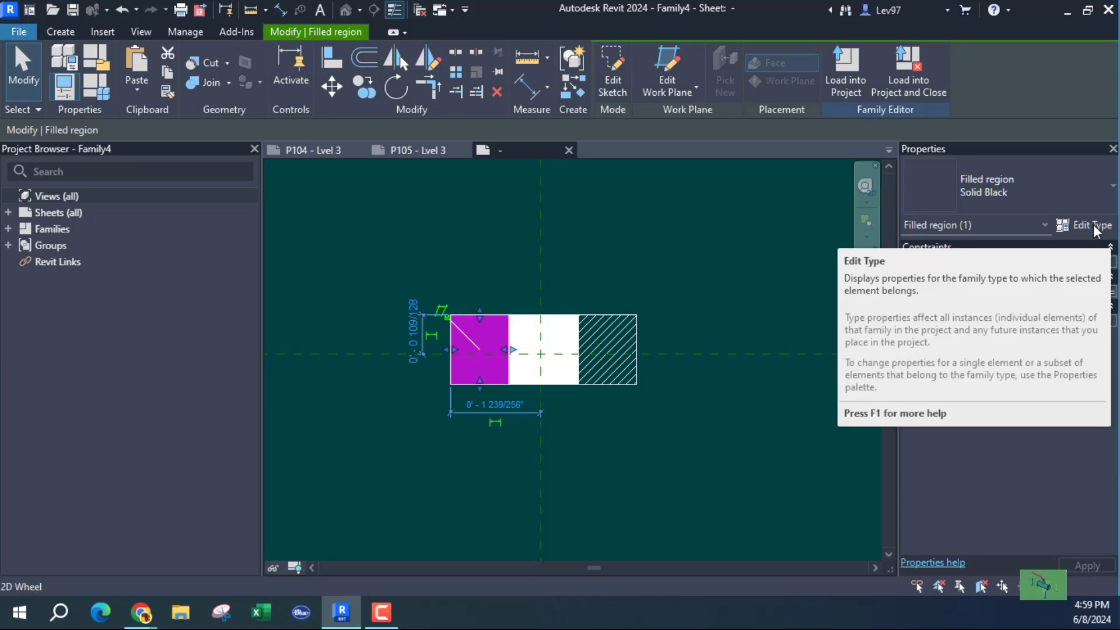
pyautogui.click(1090, 176)
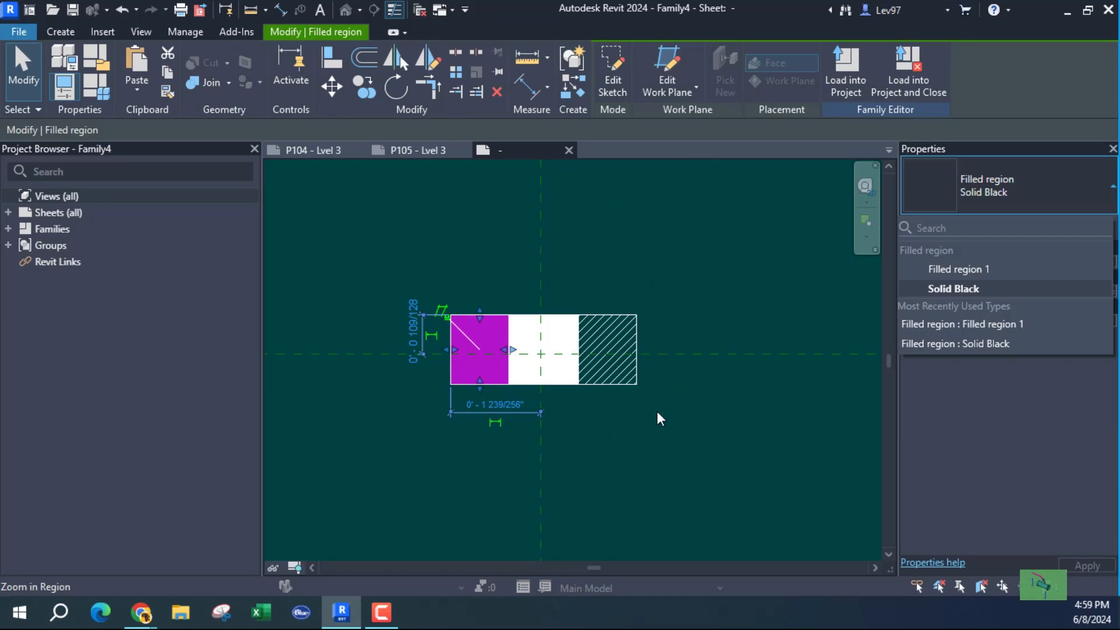
pyautogui.click(407, 223)
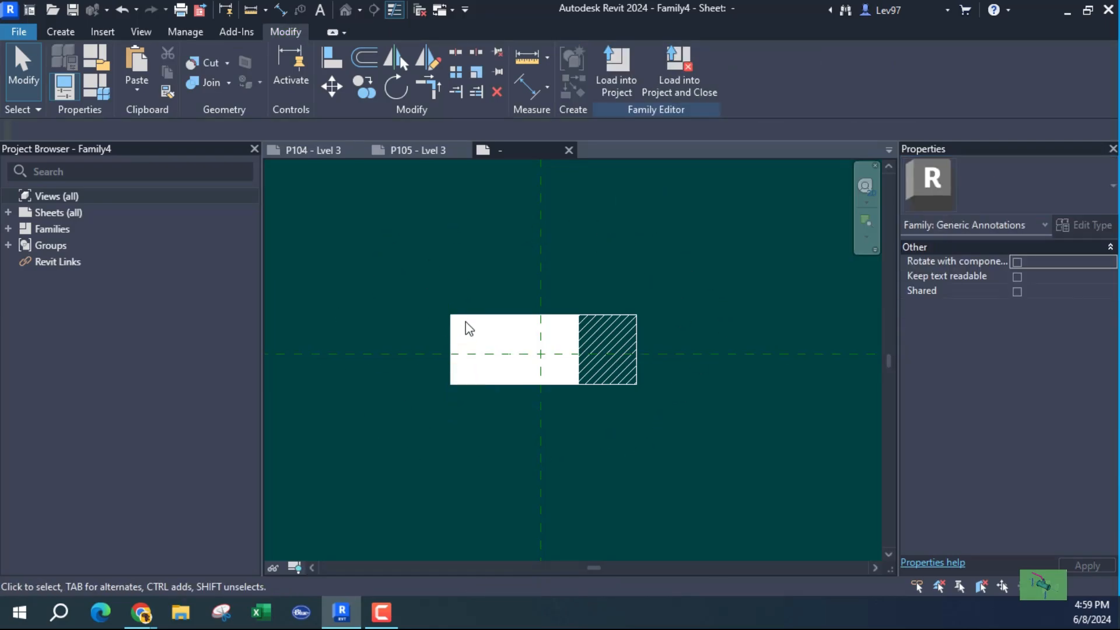
# Set the foreground fill pattern of the left region's Solid Black type to Diagonal crosshatch and deselect the region
pyautogui.click(468, 319)
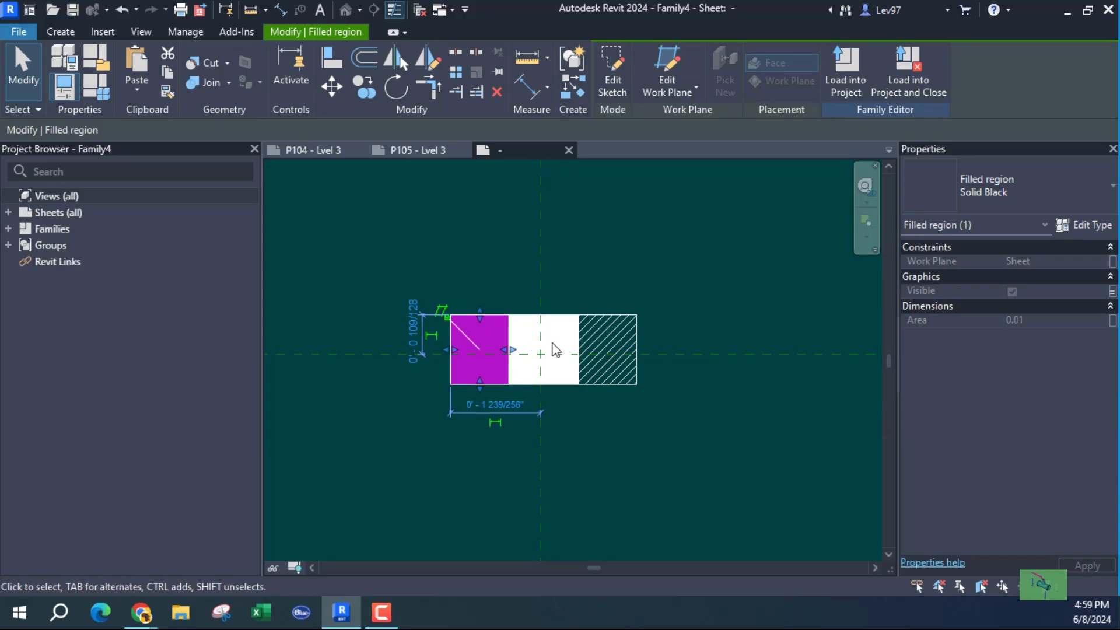
pyautogui.click(1090, 225)
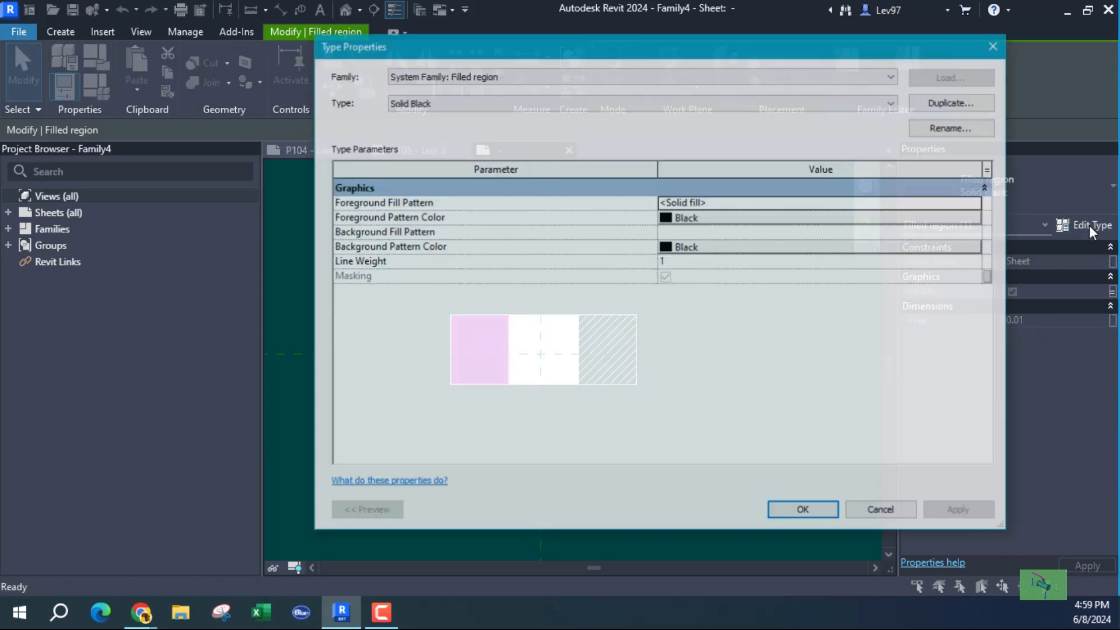
pyautogui.click(747, 206)
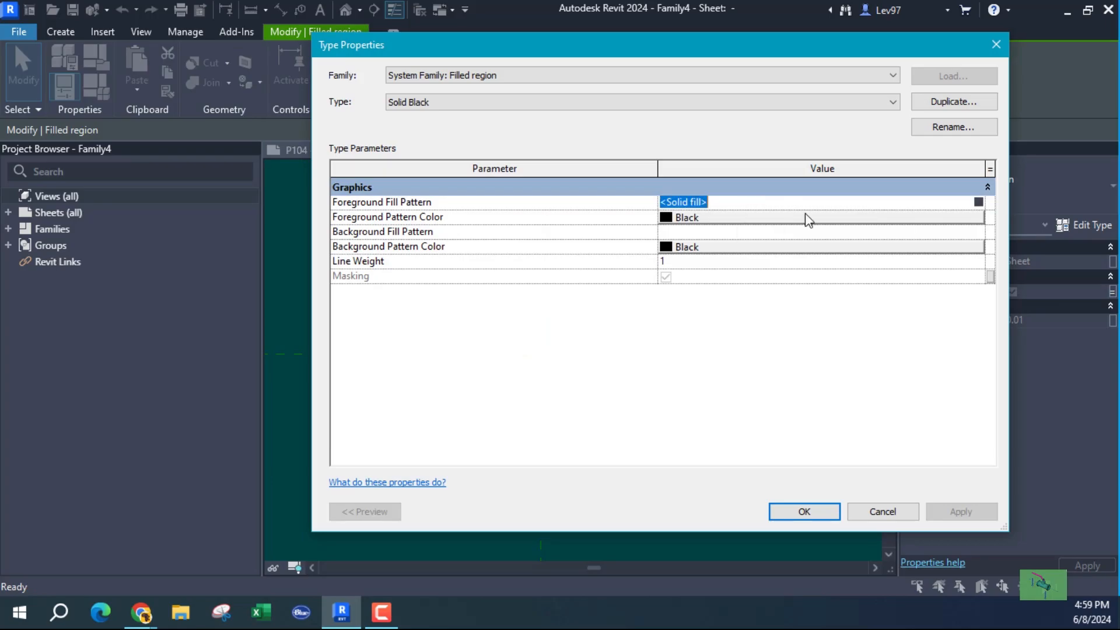
pyautogui.click(978, 202)
pyautogui.scroll(-1, 697, 303)
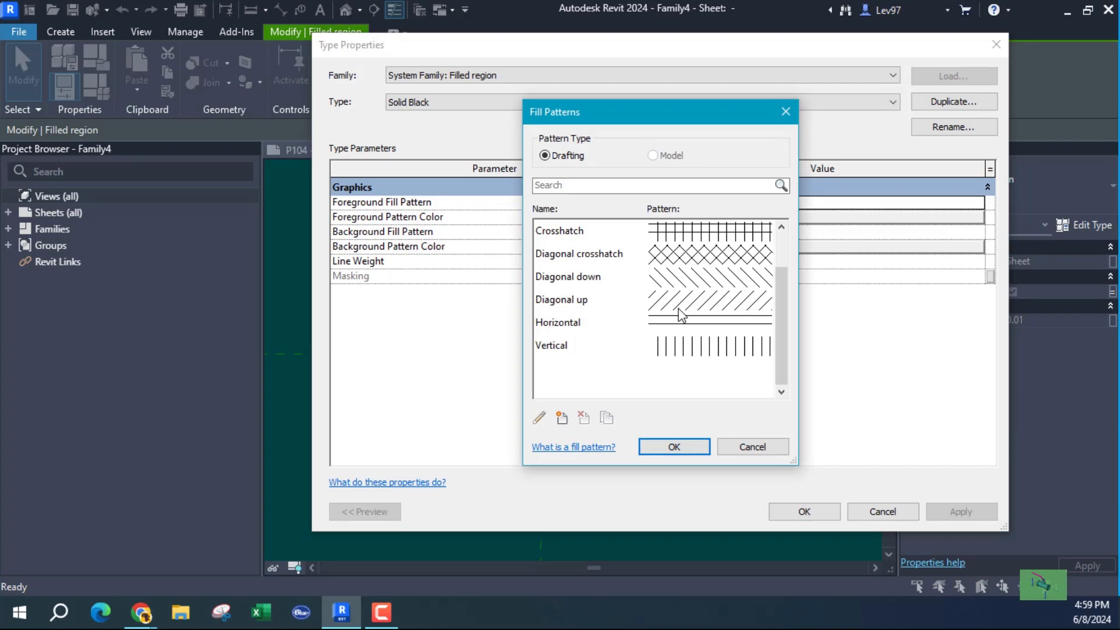
pyautogui.scroll(1, 686, 315)
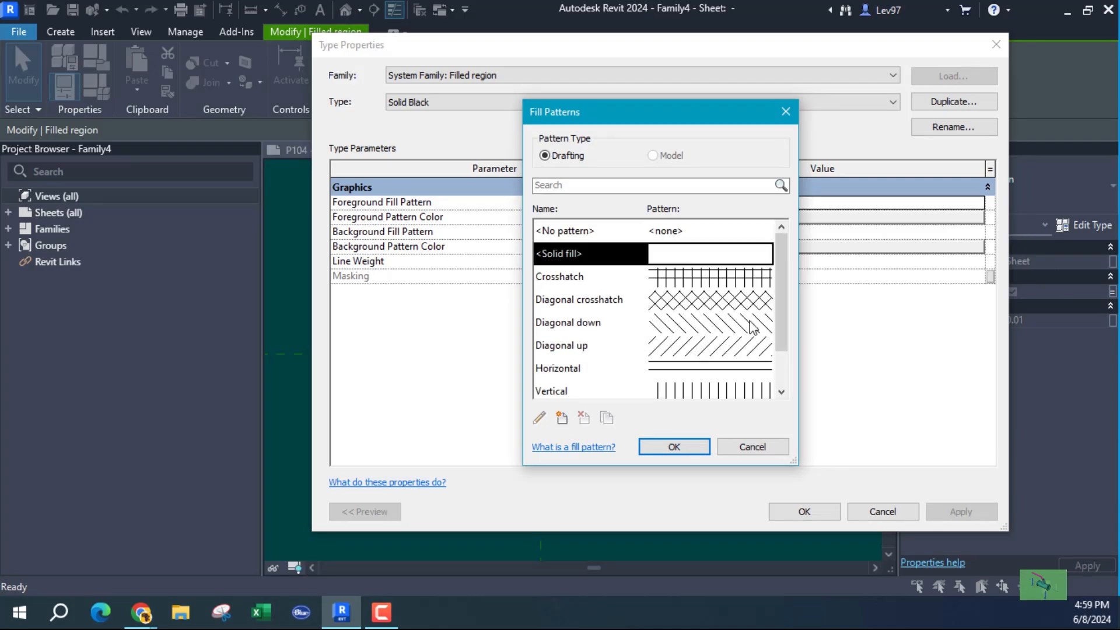
pyautogui.click(713, 303)
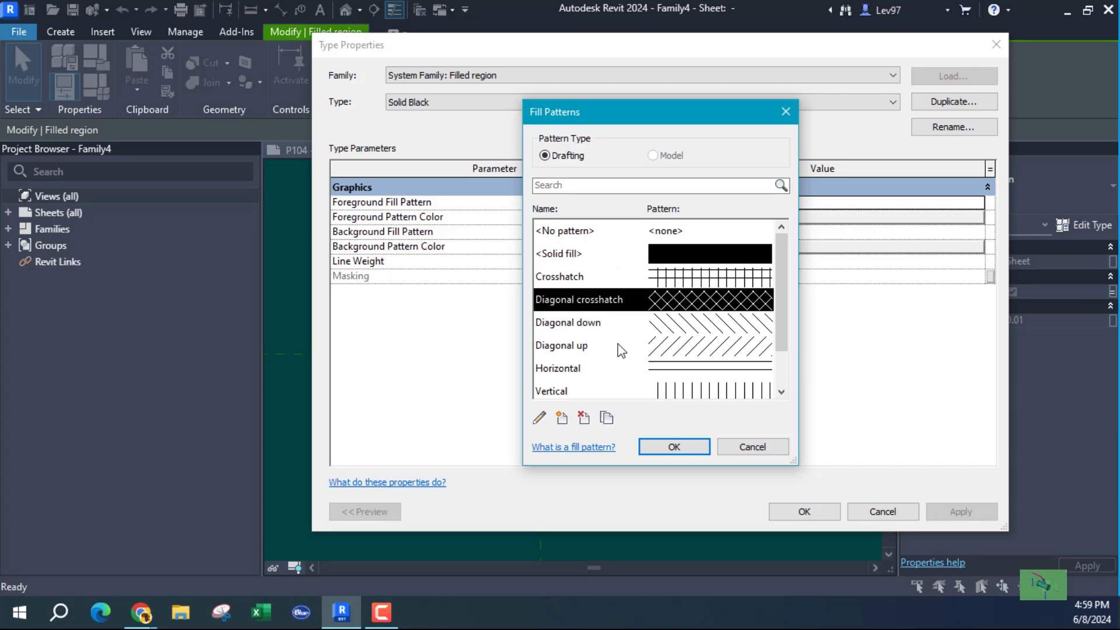
pyautogui.click(674, 446)
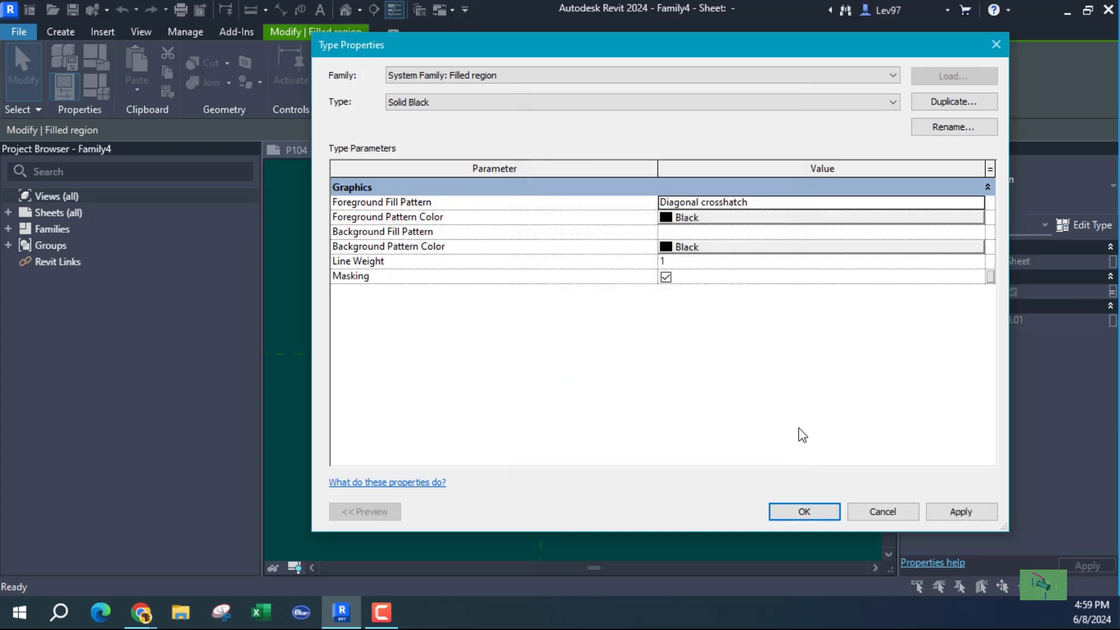
pyautogui.click(804, 516)
pyautogui.click(542, 369)
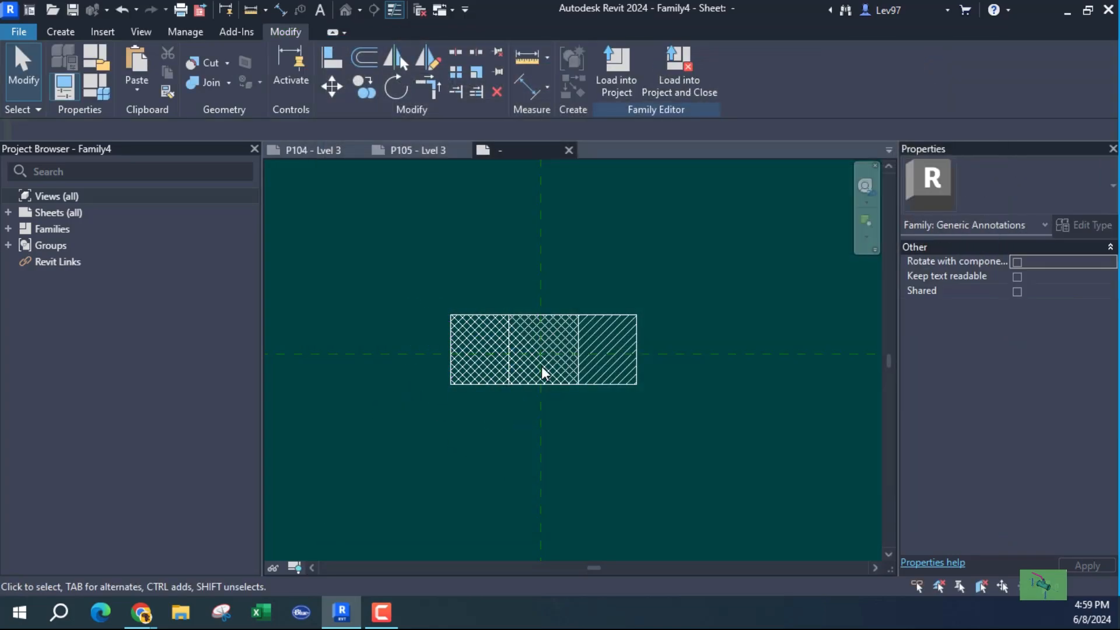
# Change the left filled region's type to Filled region 1
pyautogui.scroll(1, 520, 367)
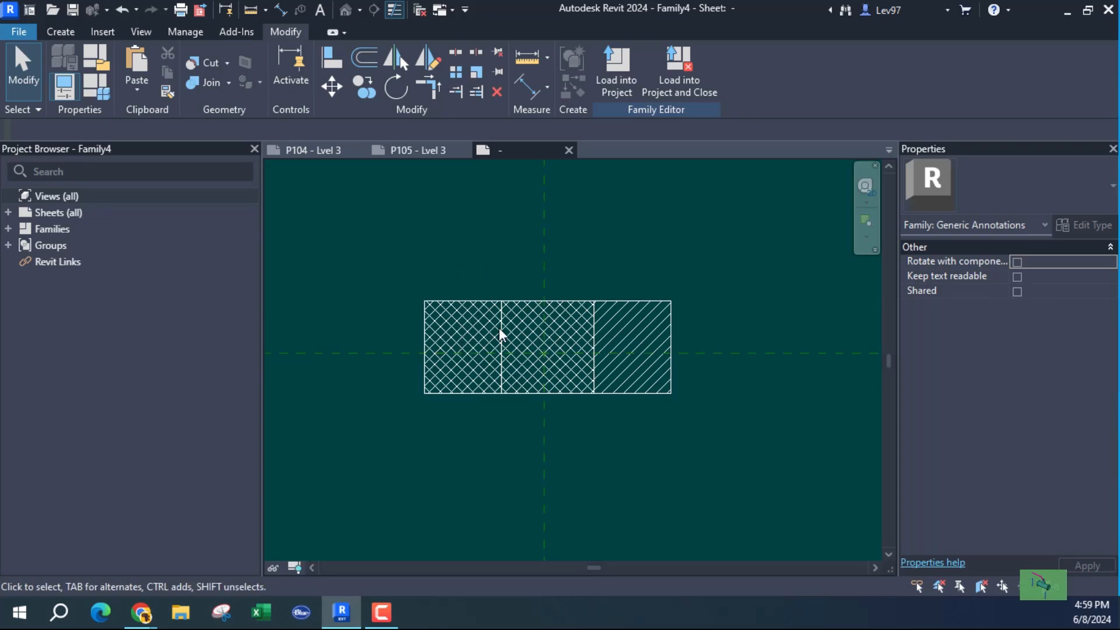
pyautogui.click(457, 306)
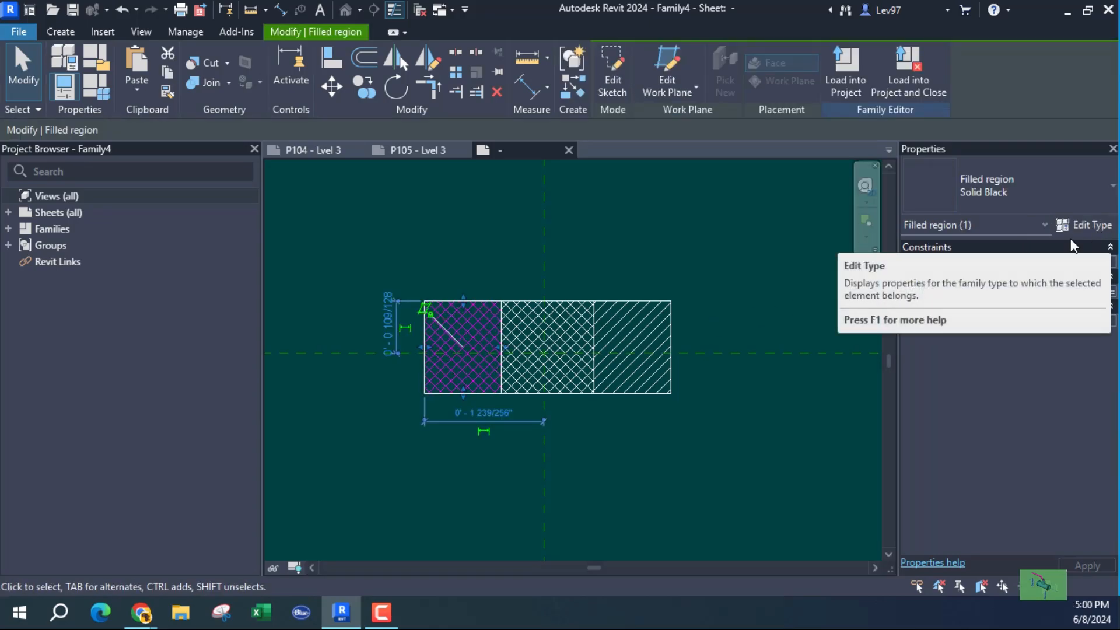
pyautogui.click(1080, 184)
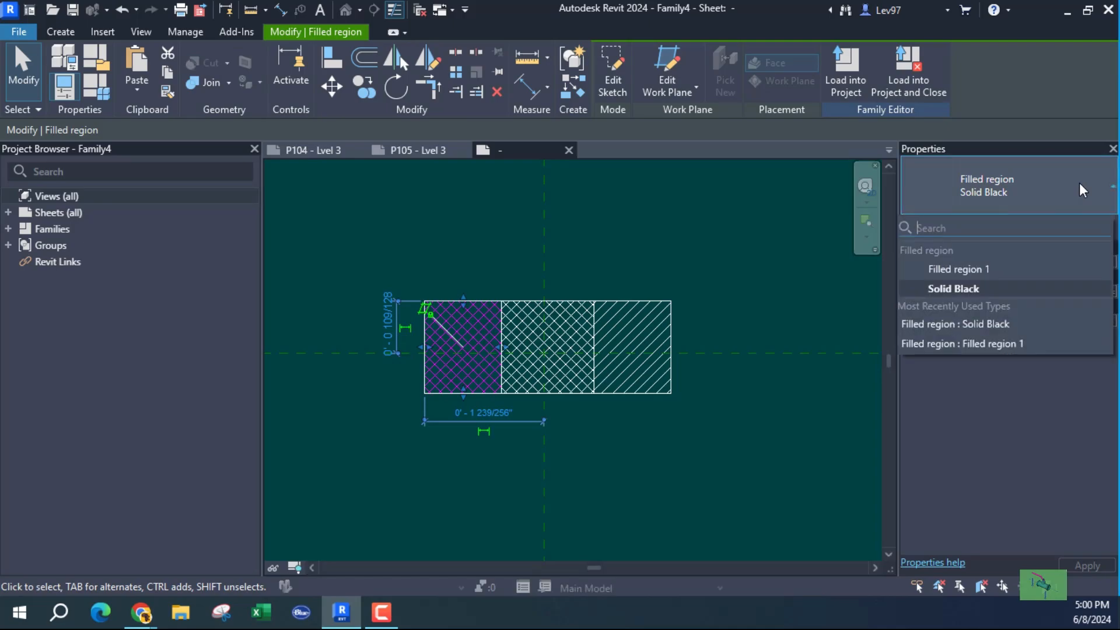
pyautogui.click(966, 268)
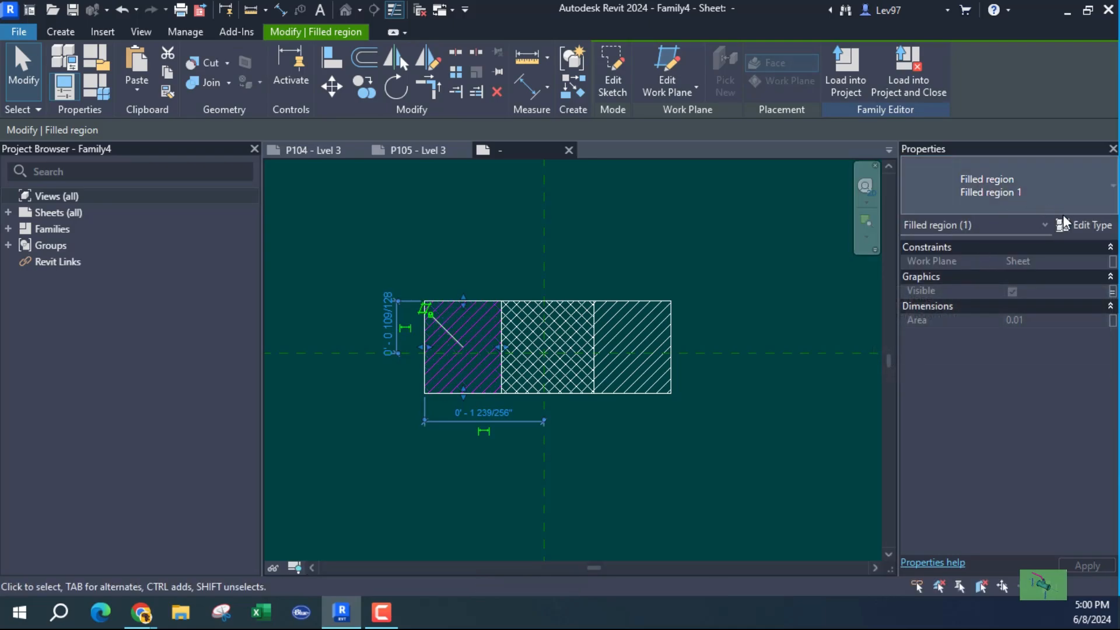
# Set the foreground fill pattern of the Filled region 1 type to Diagonal down and deselect the left region
pyautogui.click(1082, 225)
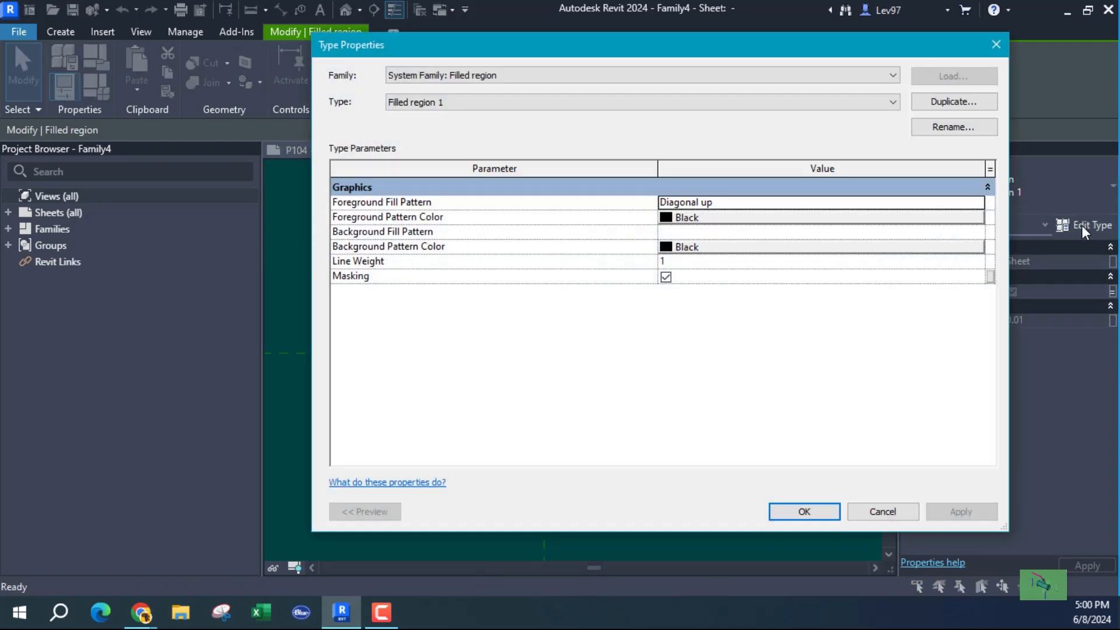
pyautogui.click(928, 203)
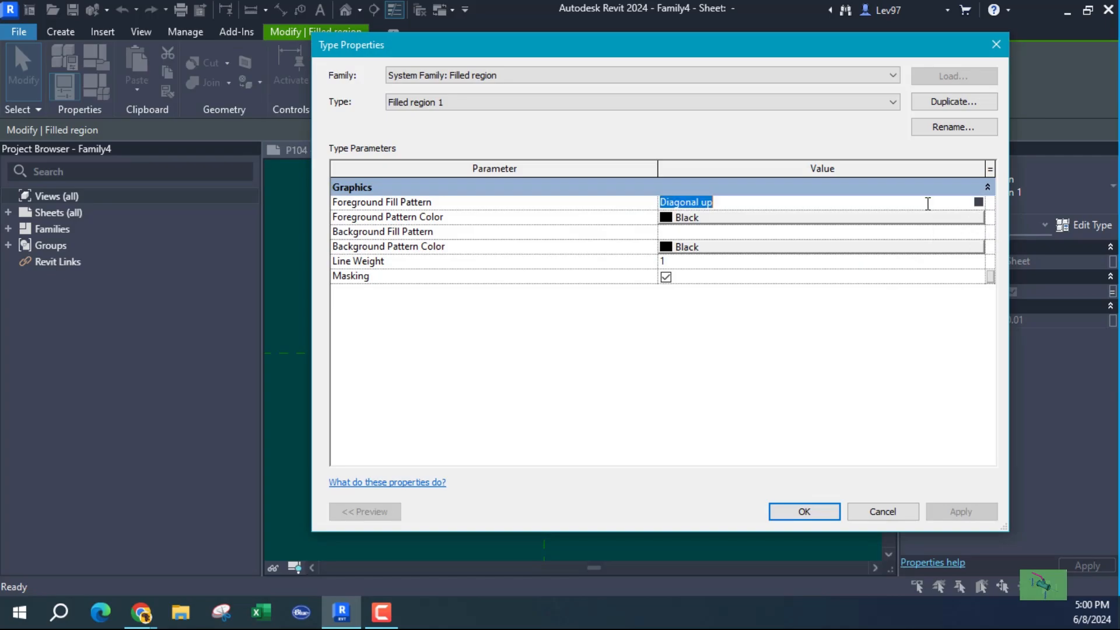
pyautogui.click(979, 203)
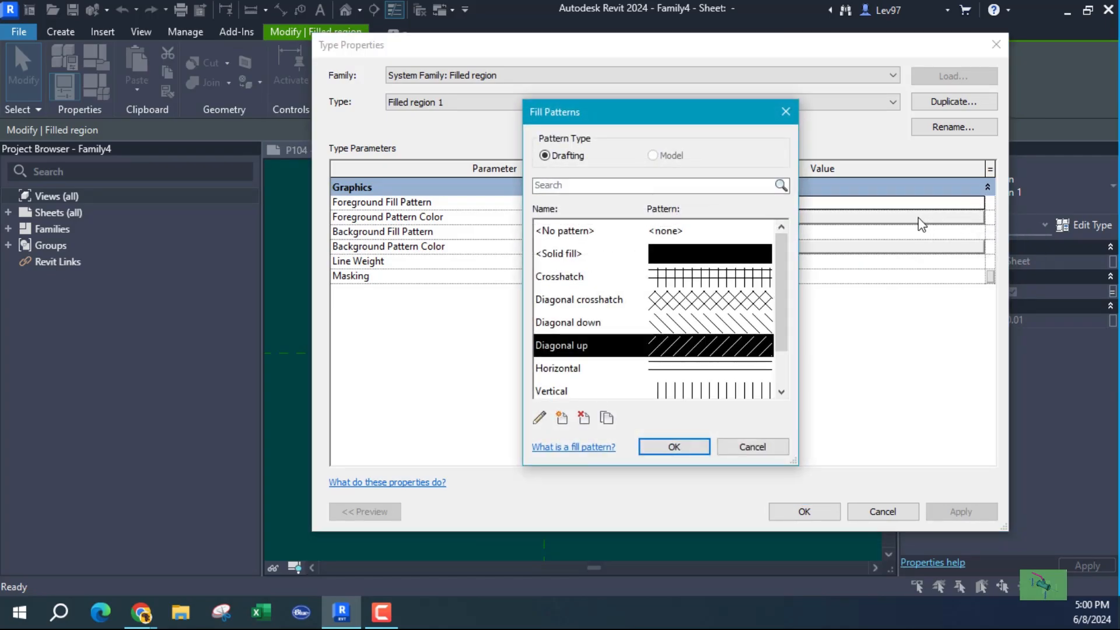
pyautogui.click(693, 323)
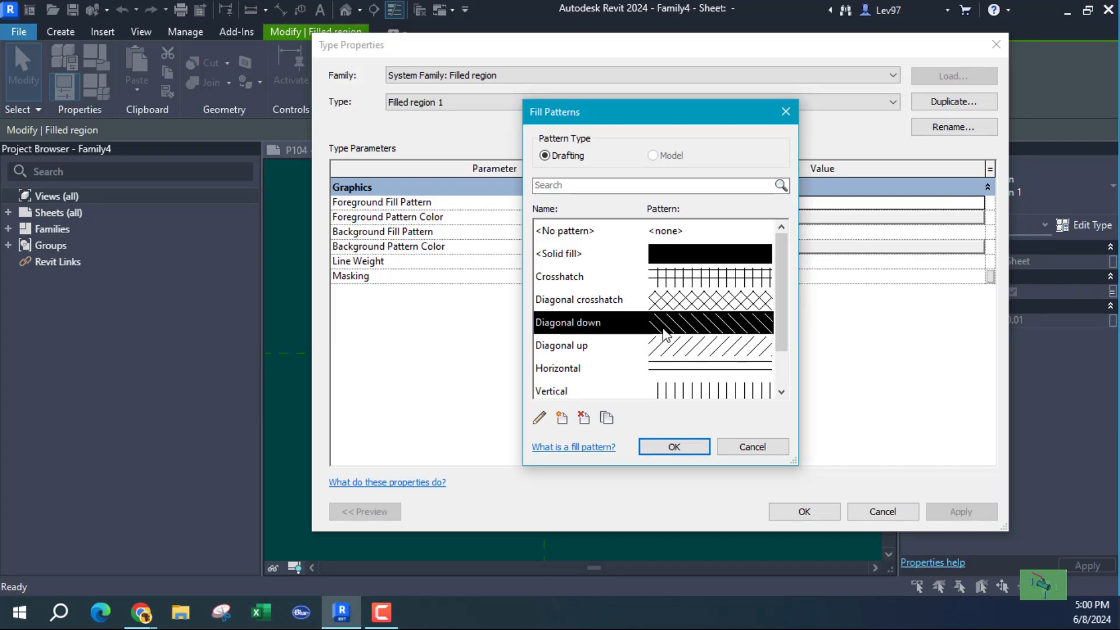
pyautogui.click(675, 447)
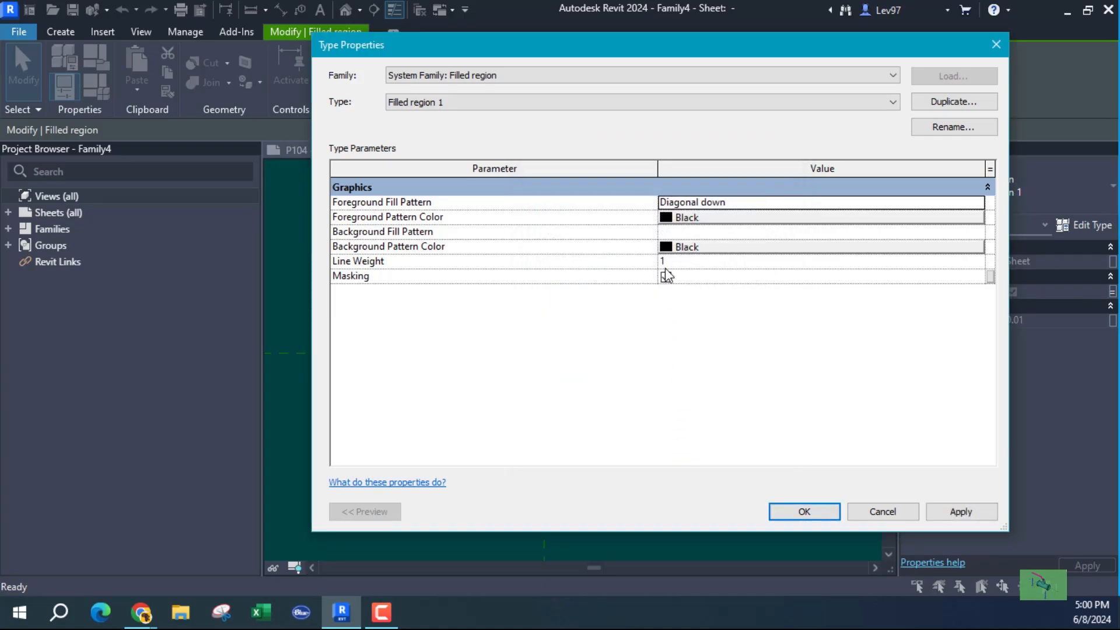
pyautogui.click(803, 510)
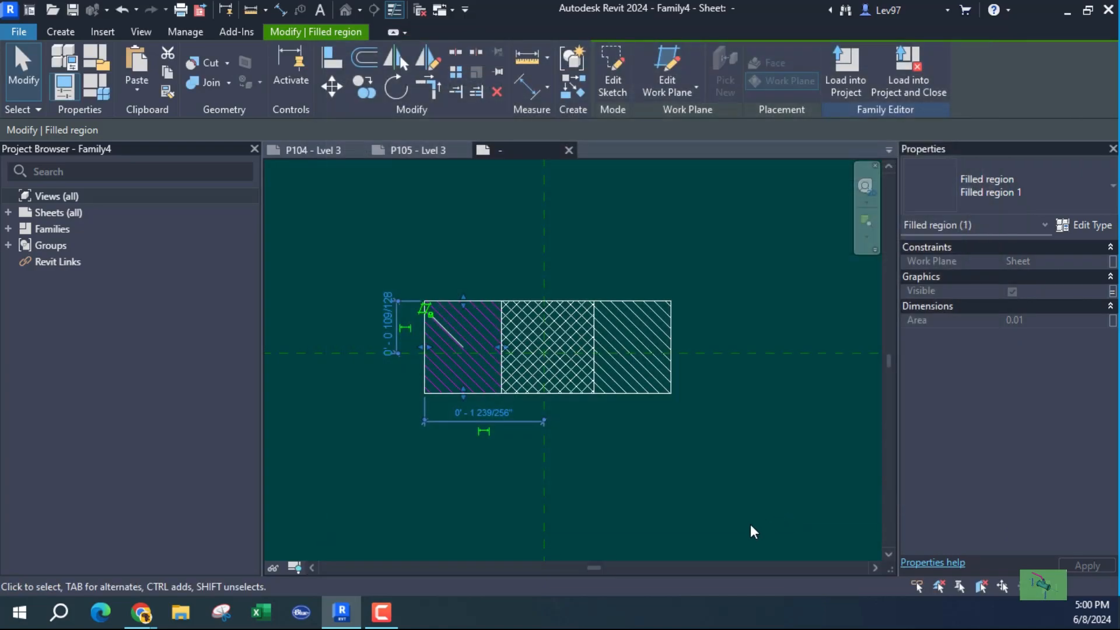
pyautogui.click(418, 489)
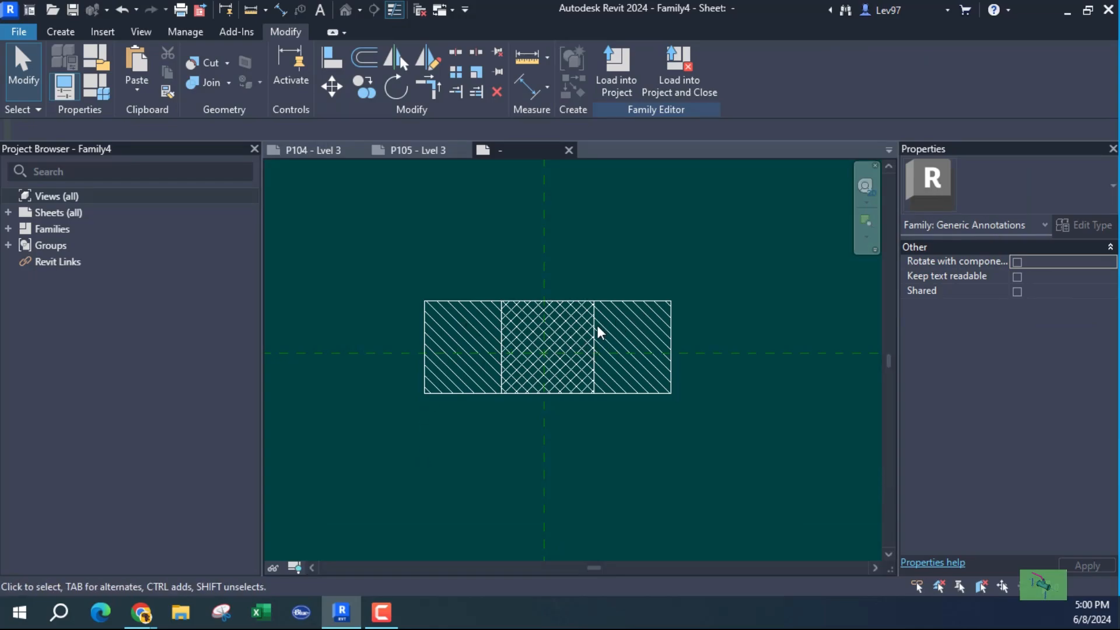
pyautogui.click(643, 303)
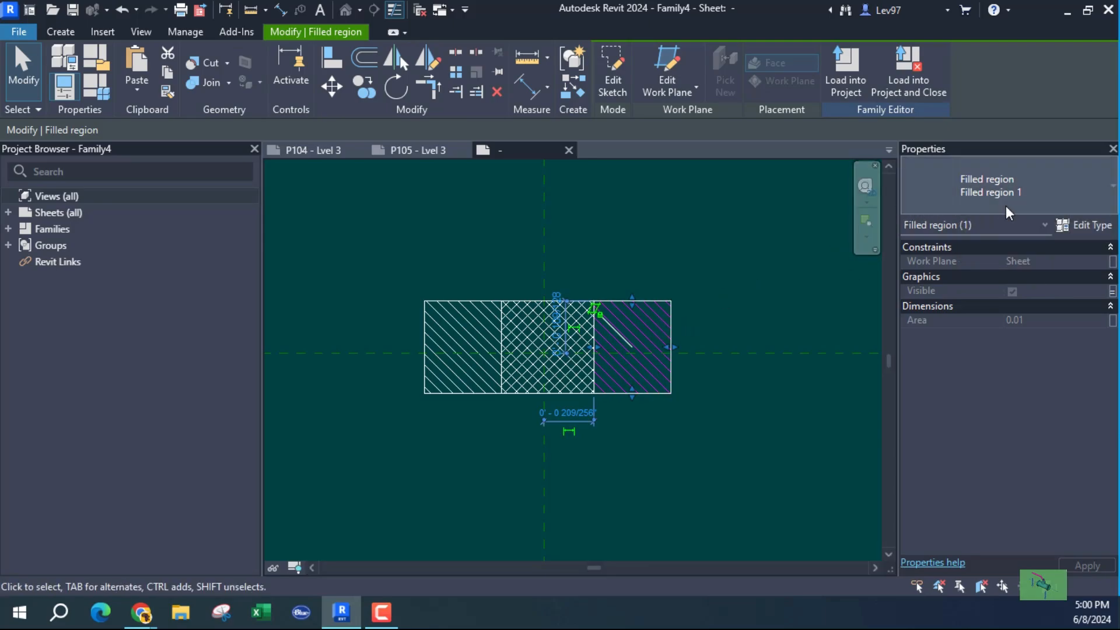
pyautogui.click(1020, 190)
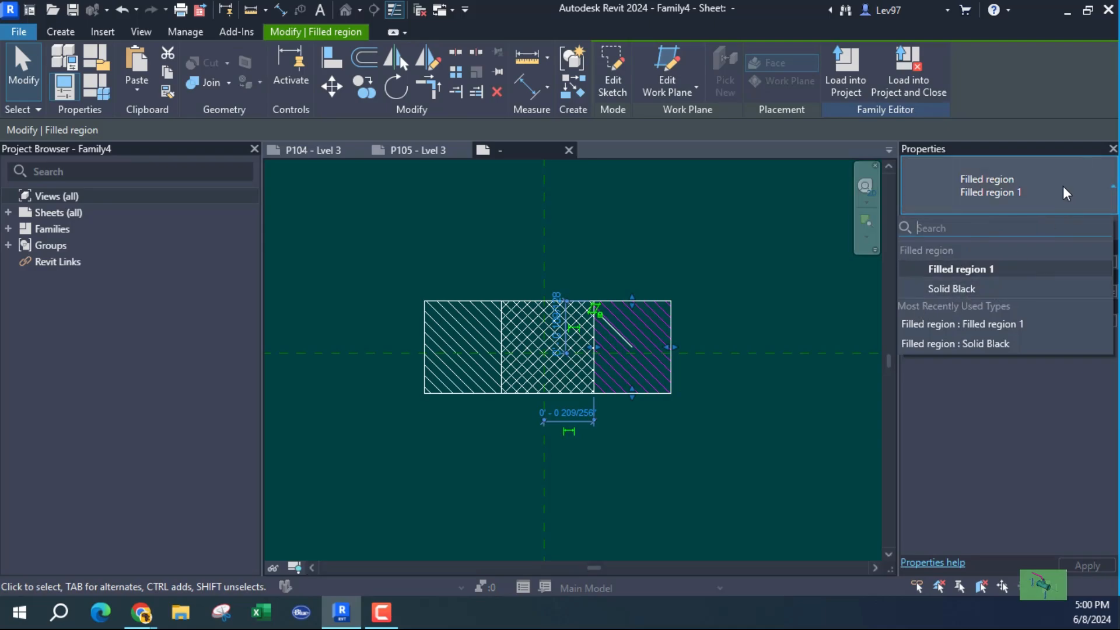
pyautogui.click(759, 243)
pyautogui.click(670, 321)
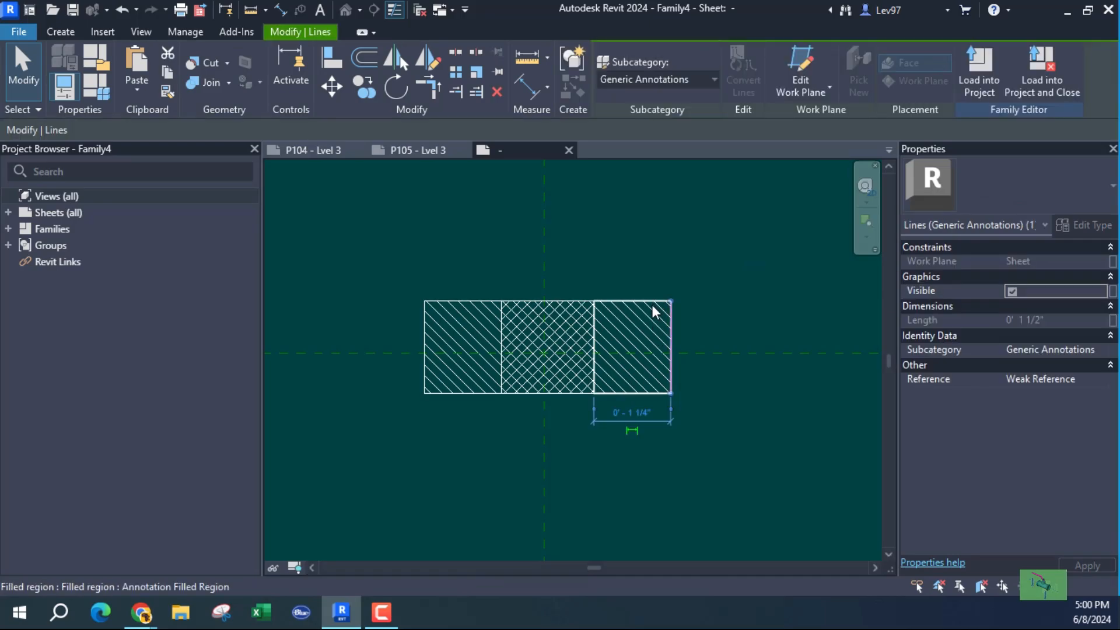
# Set the foreground fill pattern of the right region's Filled region 1 type to Vertical and deselect the region
pyautogui.click(652, 304)
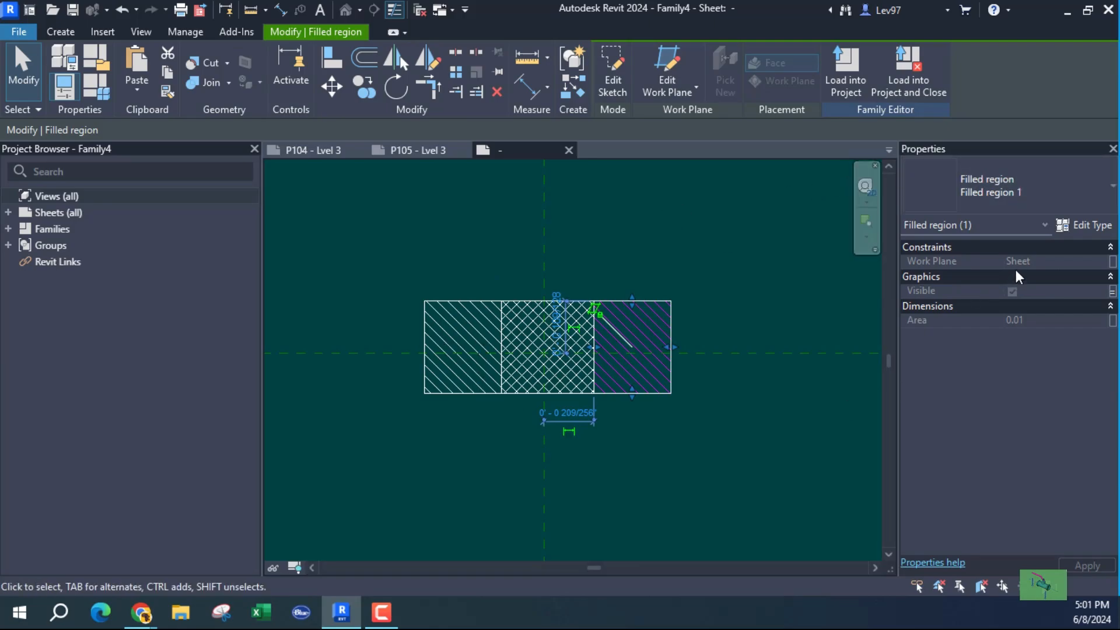
pyautogui.click(1095, 226)
pyautogui.click(828, 205)
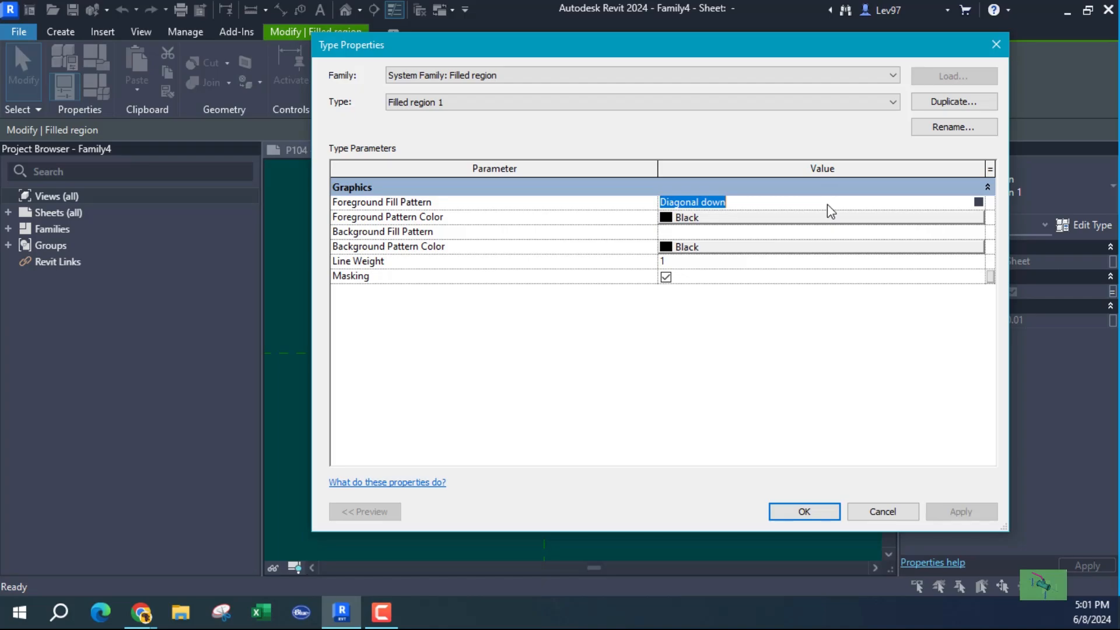
pyautogui.click(978, 202)
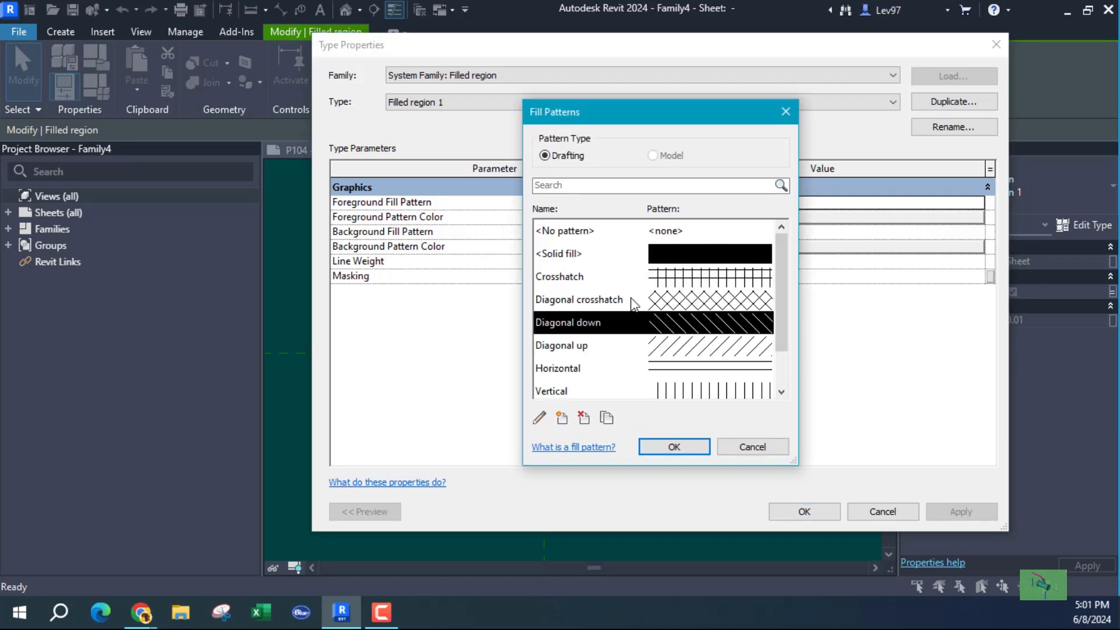
pyautogui.click(680, 348)
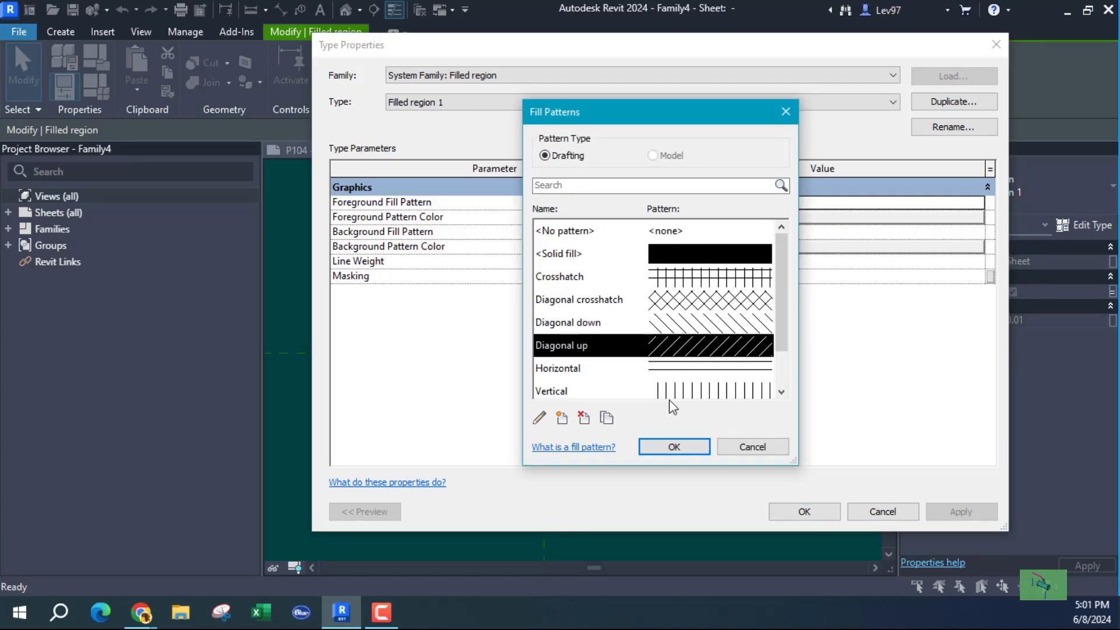
pyautogui.scroll(-1, 729, 350)
pyautogui.click(690, 348)
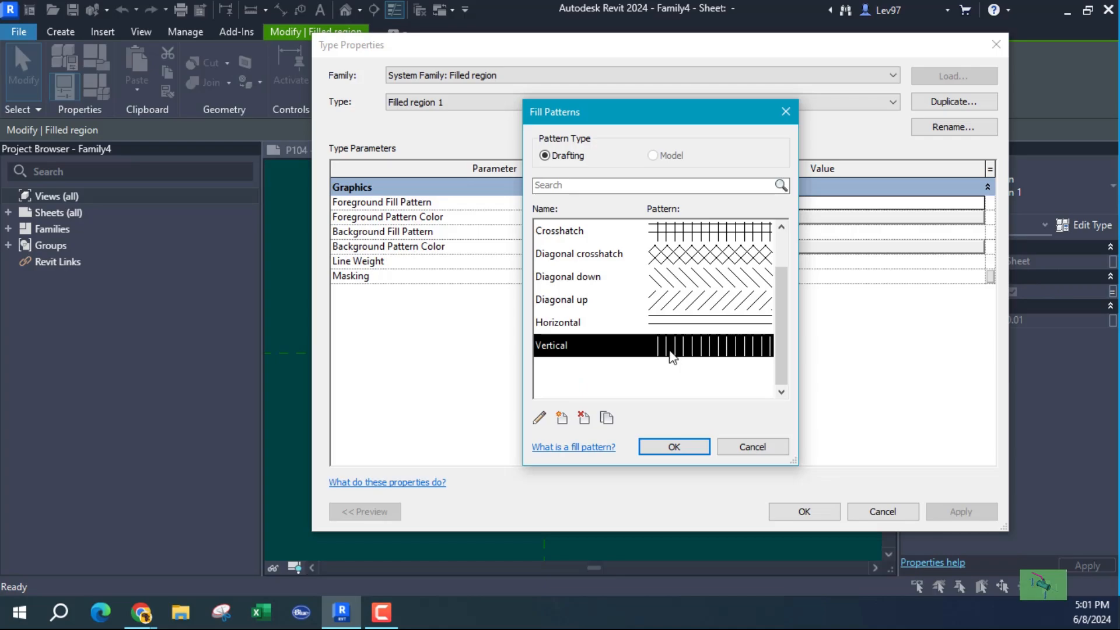
pyautogui.click(671, 447)
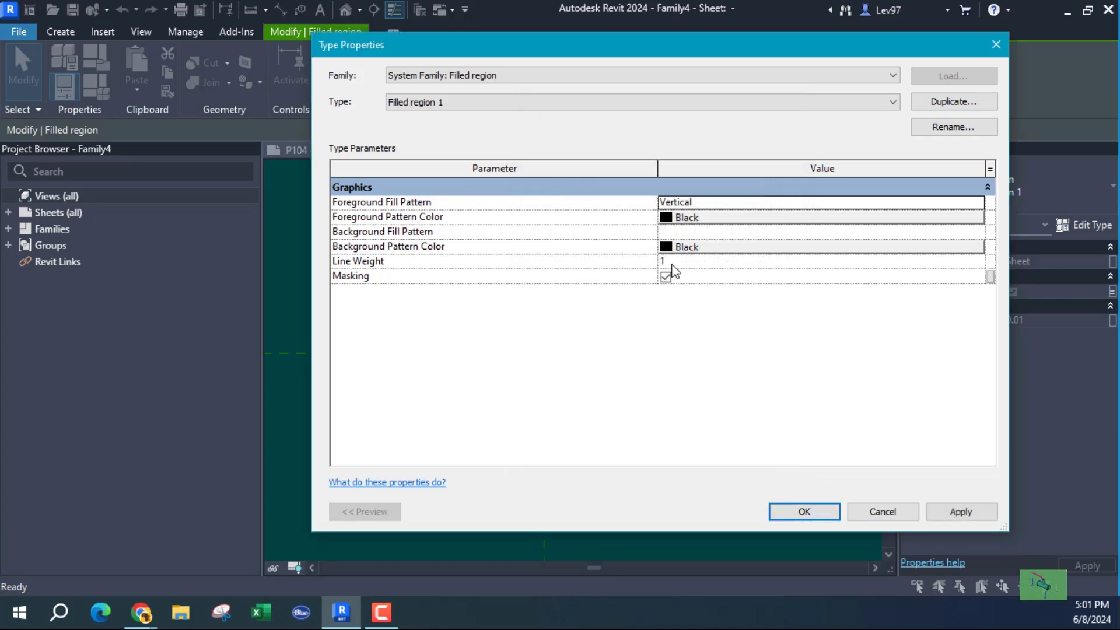
pyautogui.click(806, 511)
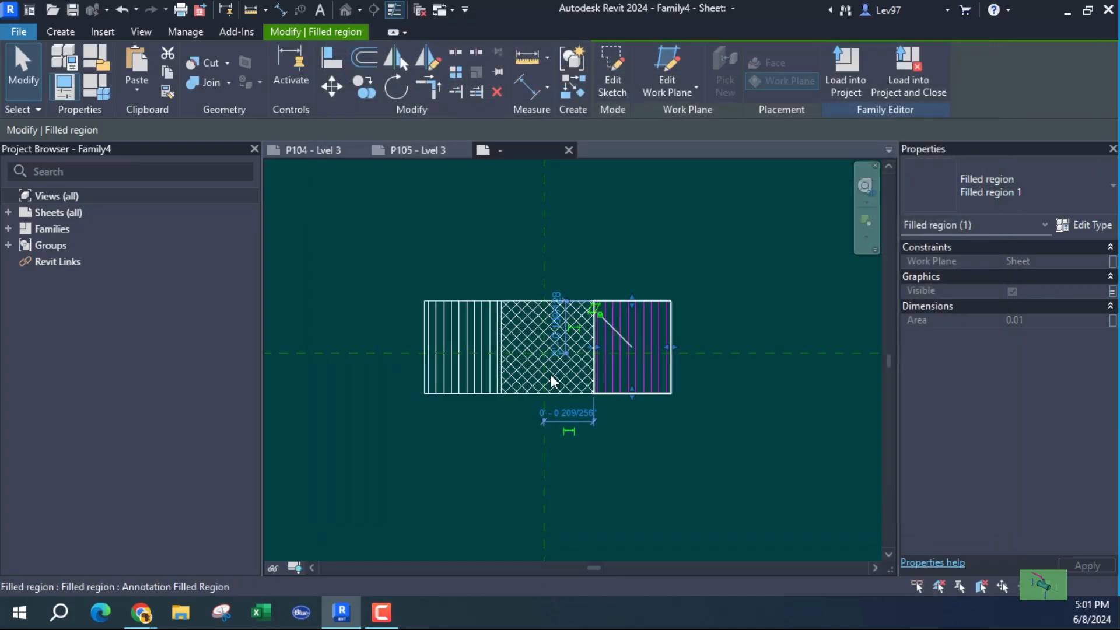
pyautogui.click(388, 246)
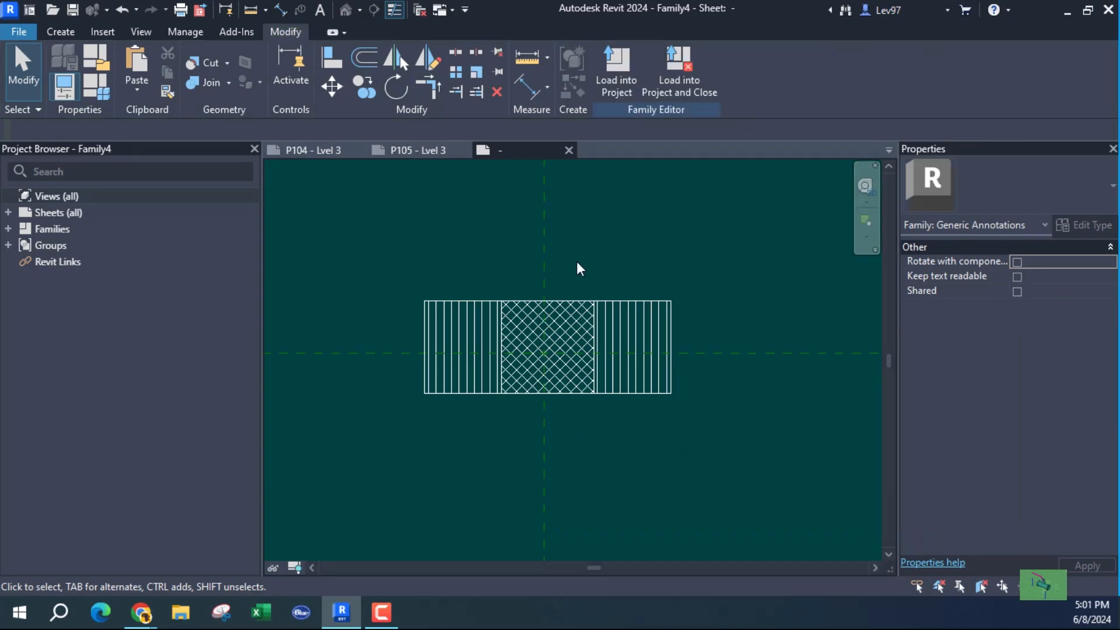
# Change the right filled region's type from Filled region 1 to Solid Black and deselect it
pyautogui.click(666, 307)
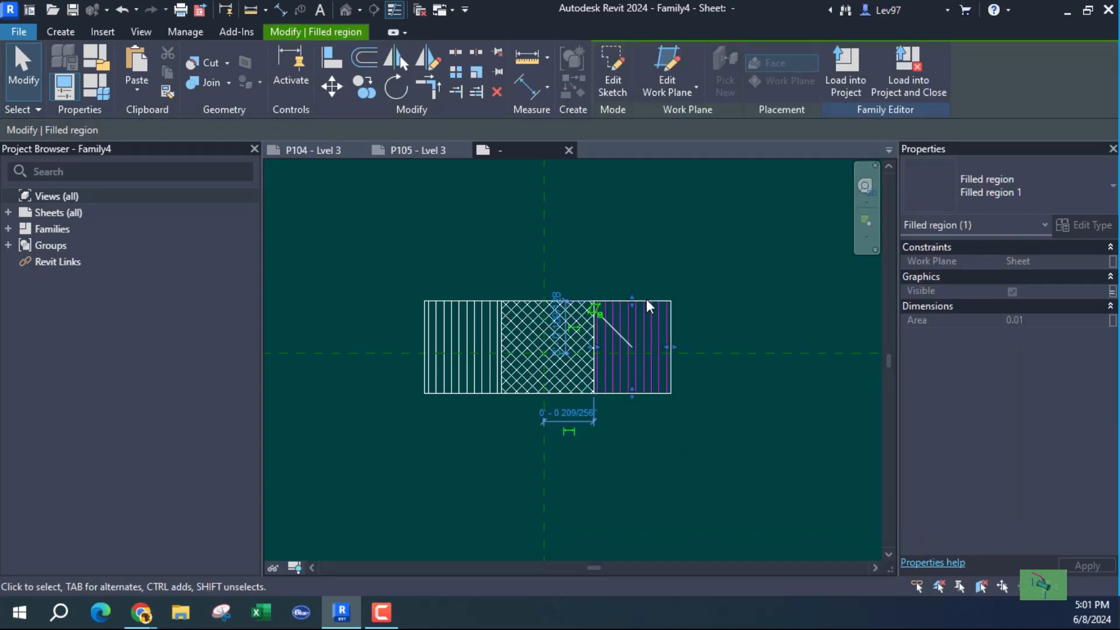
pyautogui.click(1087, 224)
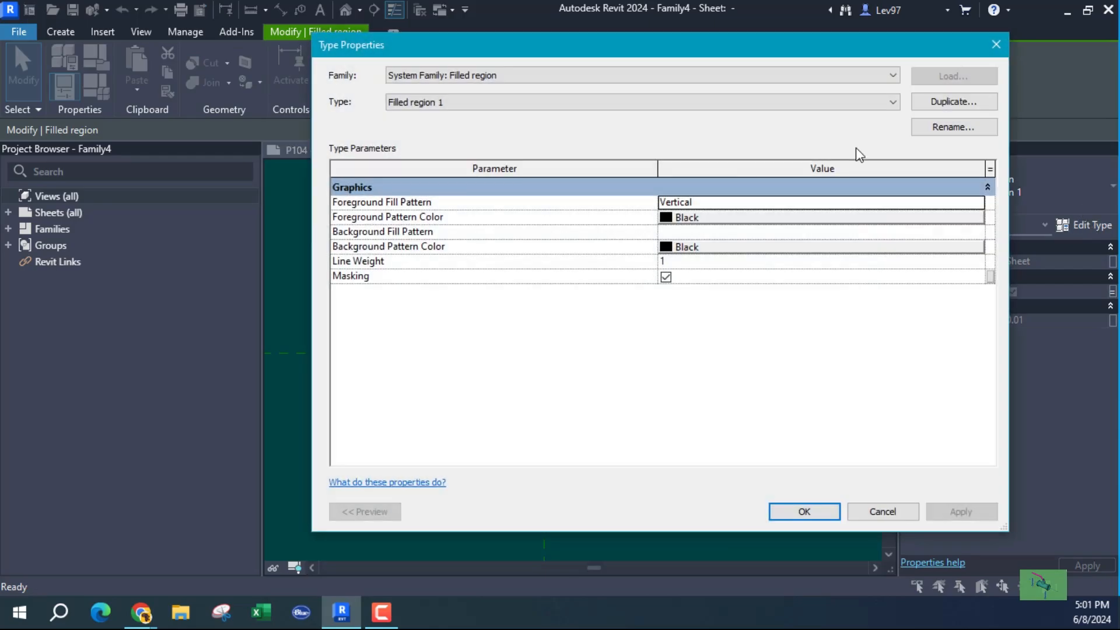
pyautogui.click(763, 203)
pyautogui.click(883, 512)
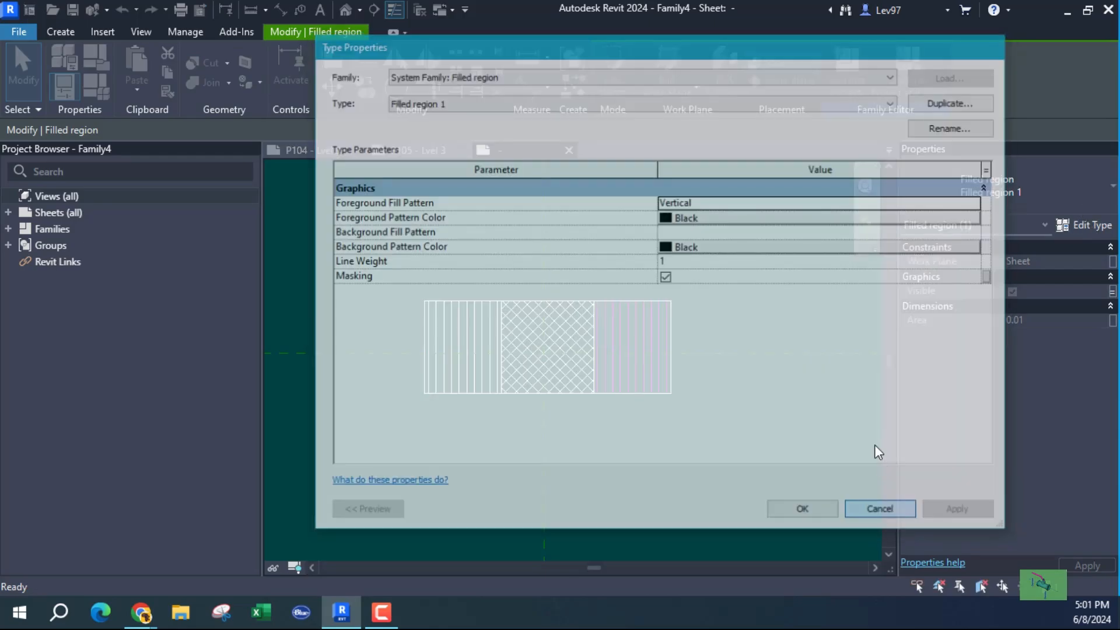
pyautogui.click(1089, 181)
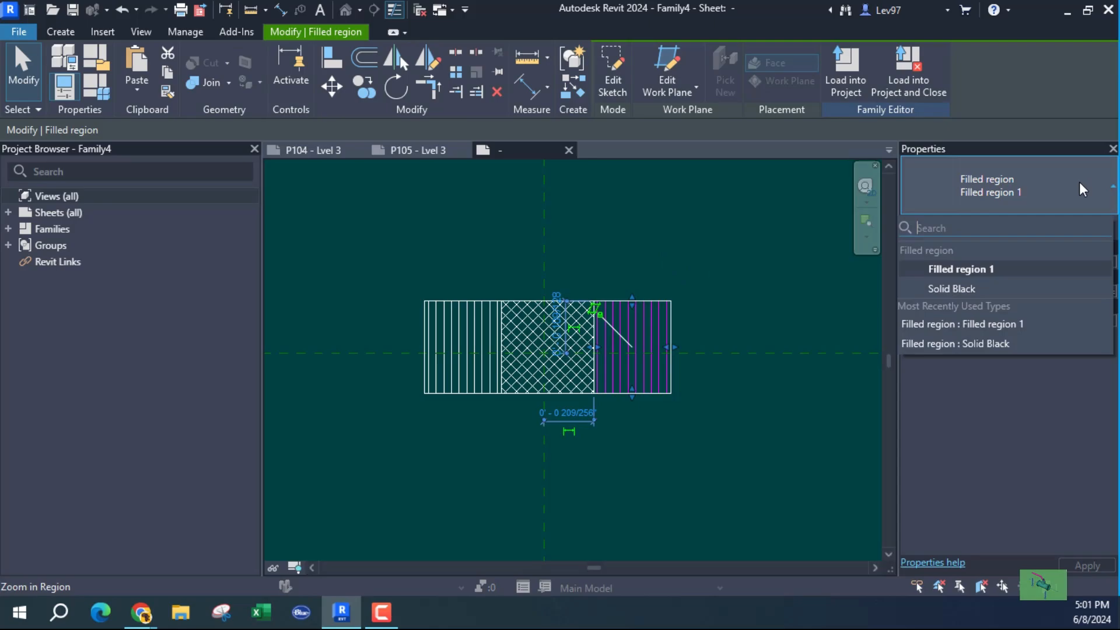
pyautogui.click(955, 289)
pyautogui.click(671, 251)
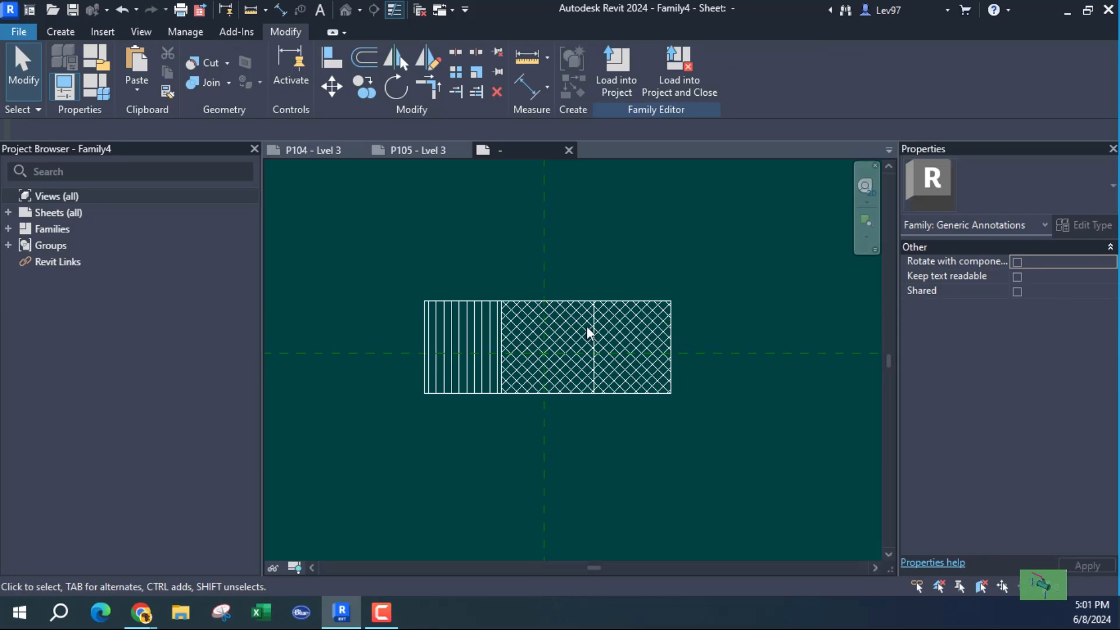
pyautogui.click(663, 333)
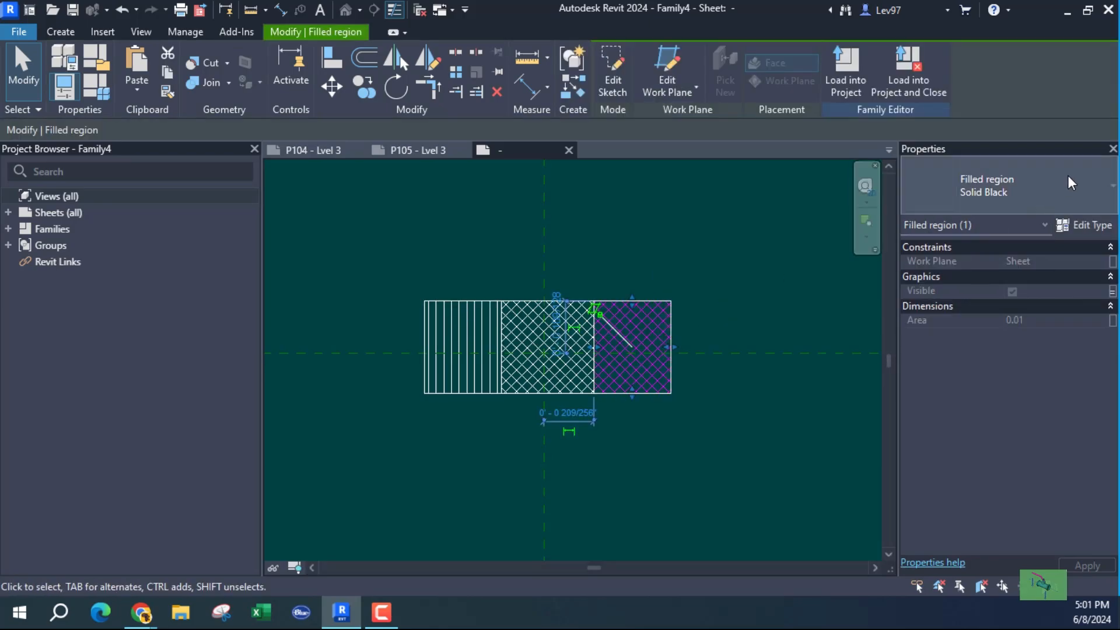
pyautogui.click(671, 233)
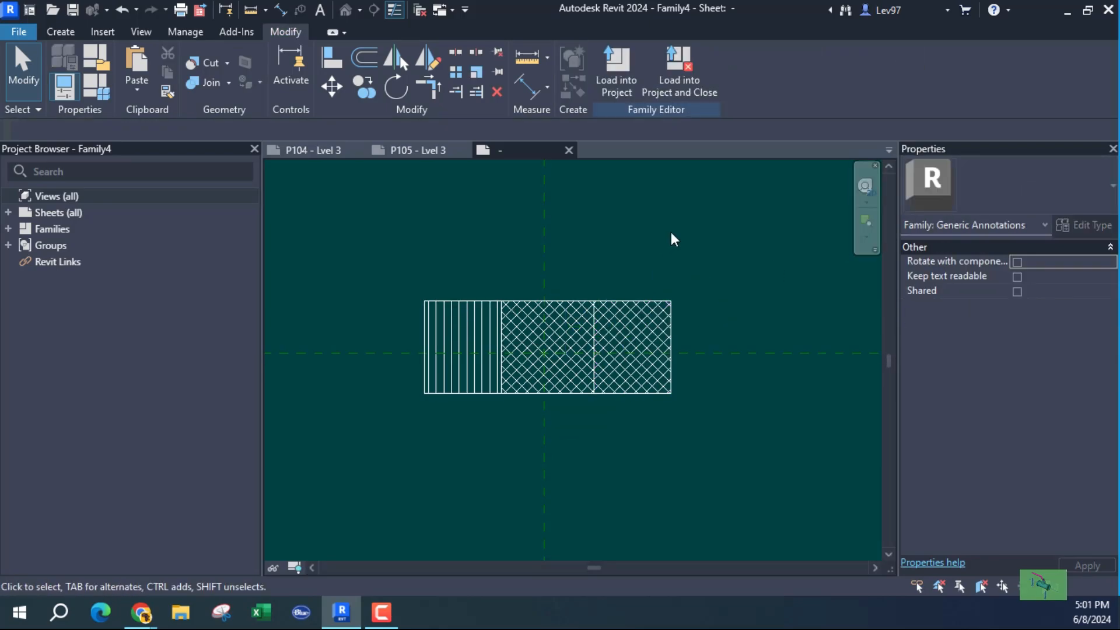
# Change the left filled region's type from Filled region 1 to Solid Black and deselect it
pyautogui.click(457, 306)
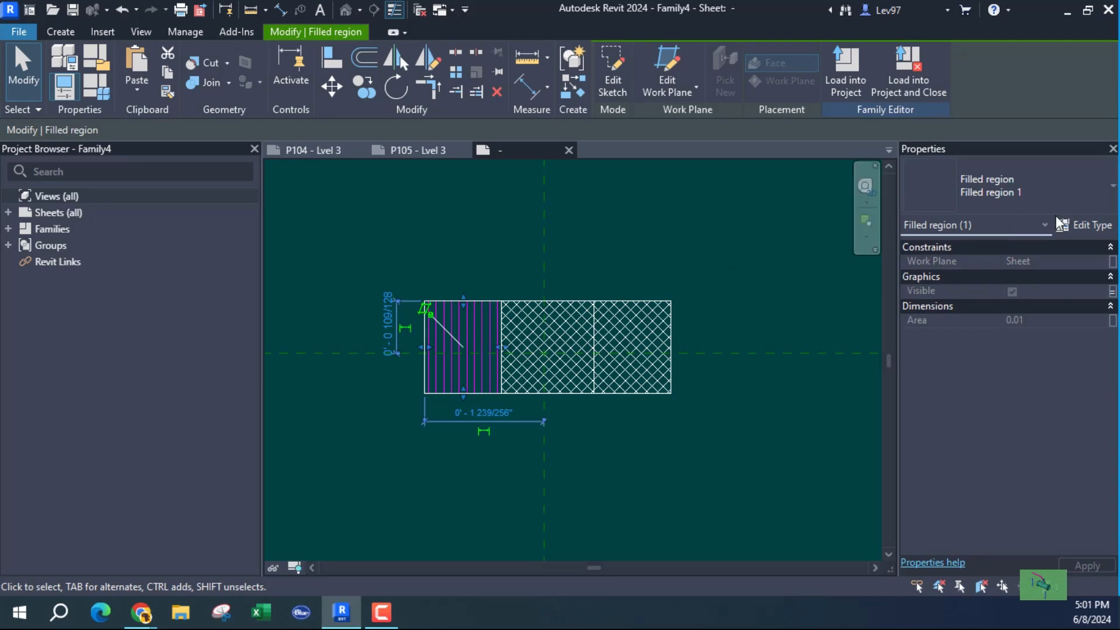
pyautogui.click(1088, 183)
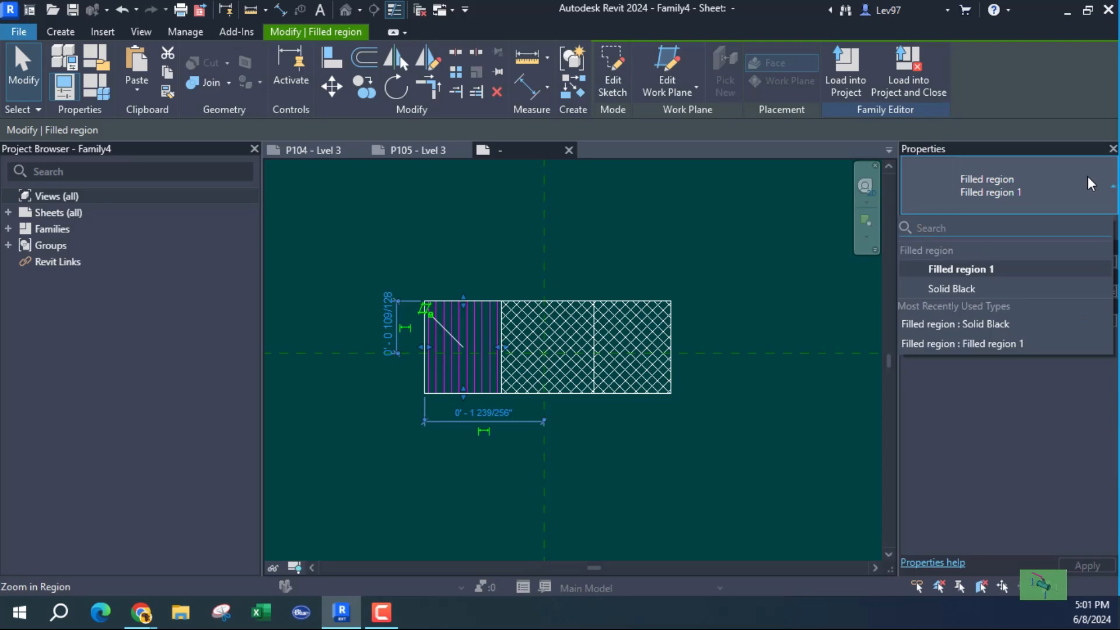
pyautogui.click(957, 289)
pyautogui.click(404, 269)
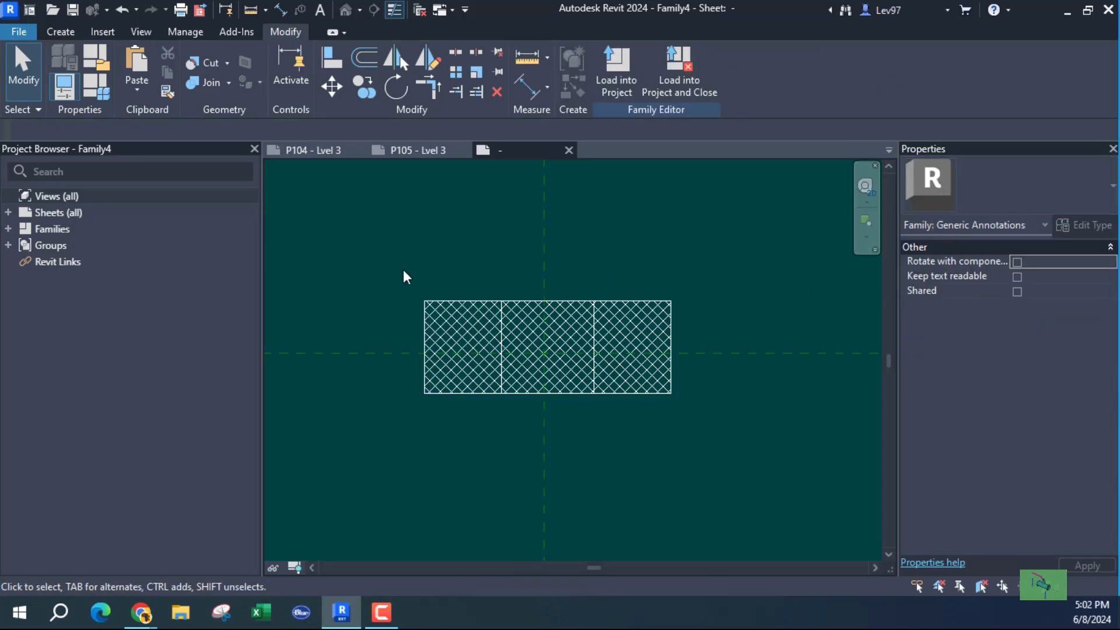
pyautogui.click(437, 304)
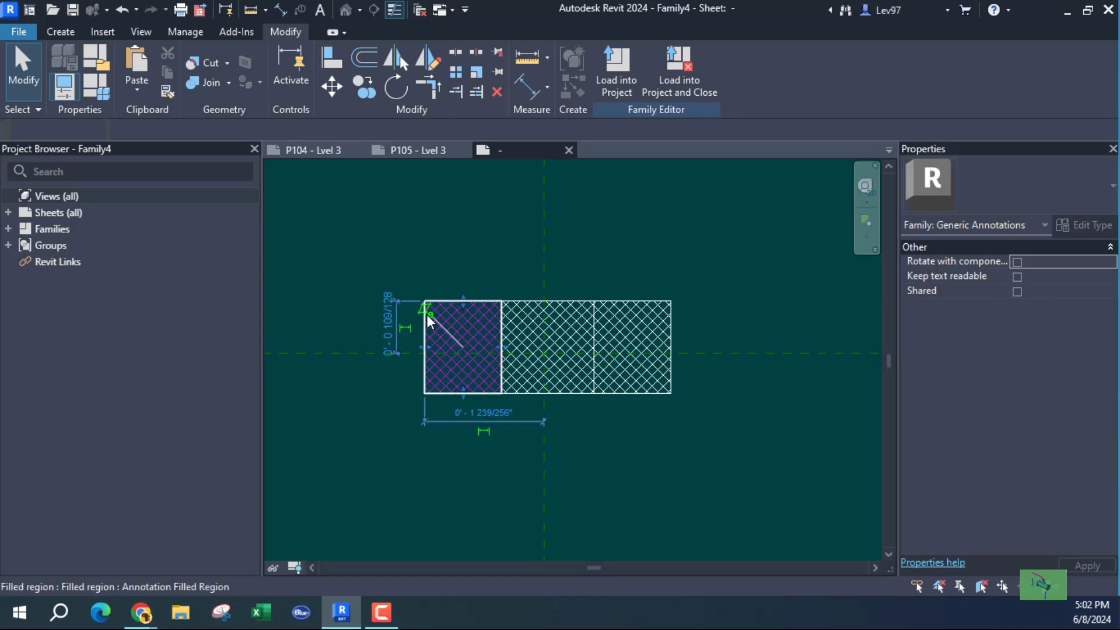
pyautogui.click(1090, 181)
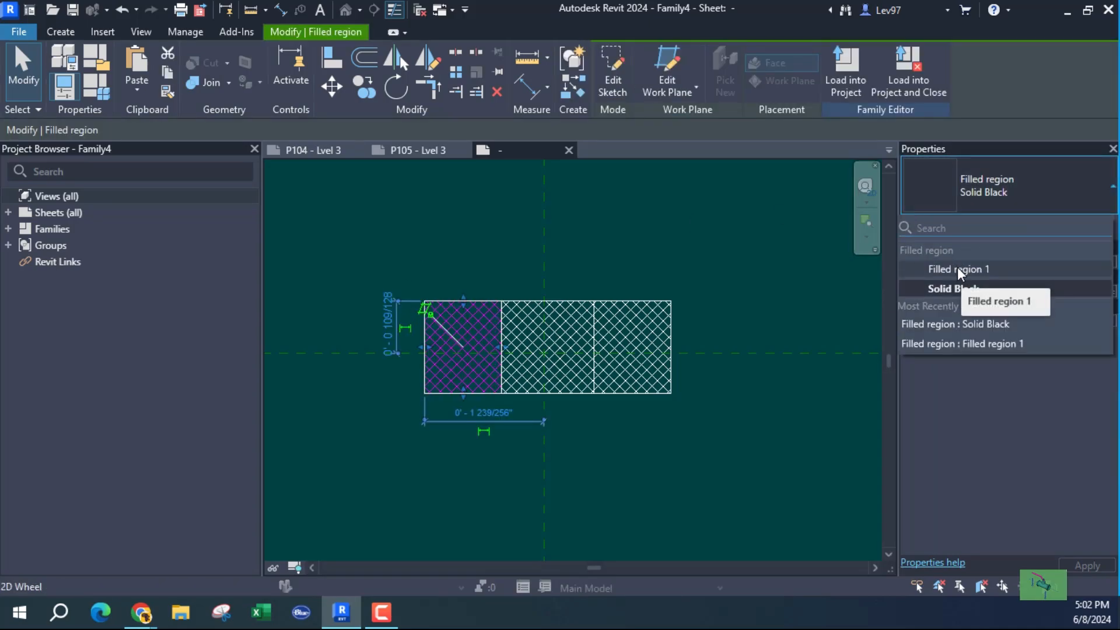
pyautogui.click(823, 242)
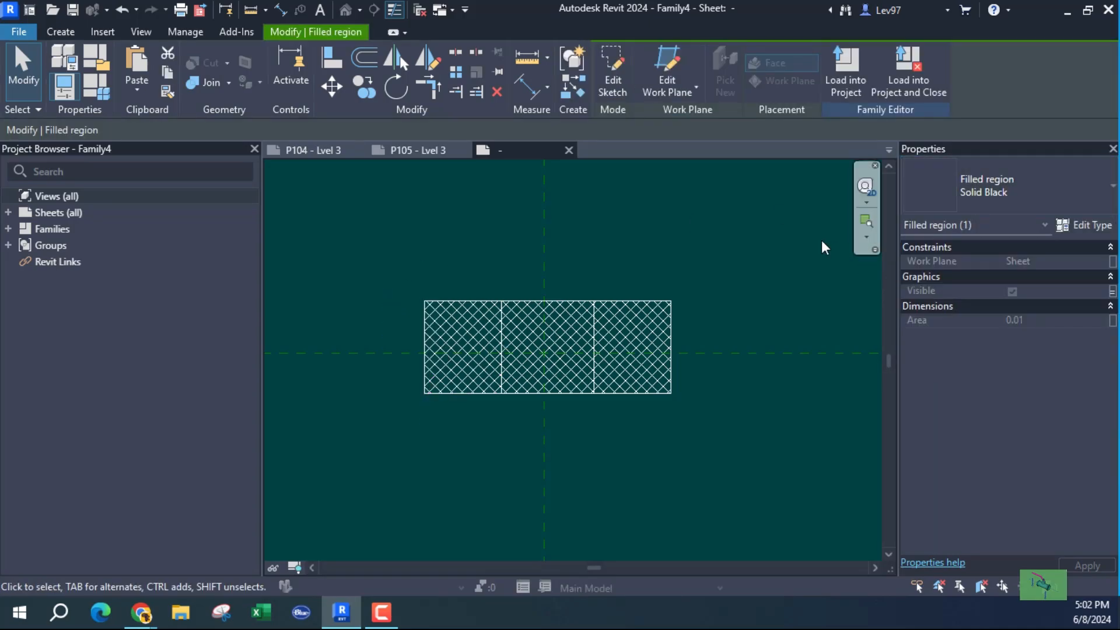
# Set the foreground fill pattern of the right region's Solid Black type to Horizontal and deselect the region
pyautogui.click(670, 310)
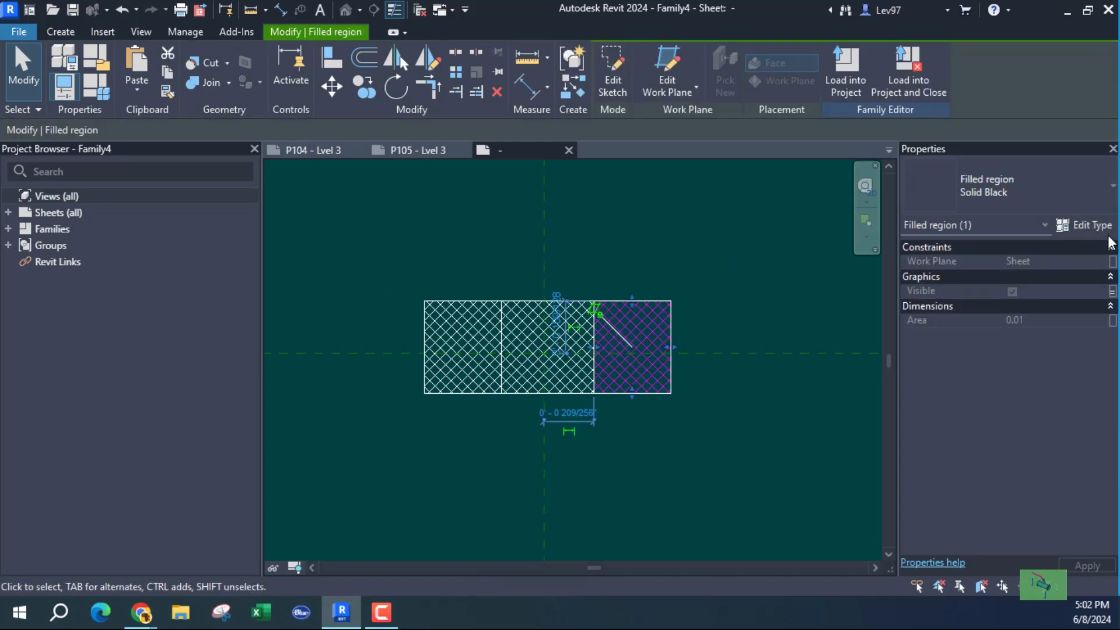
pyautogui.click(1093, 226)
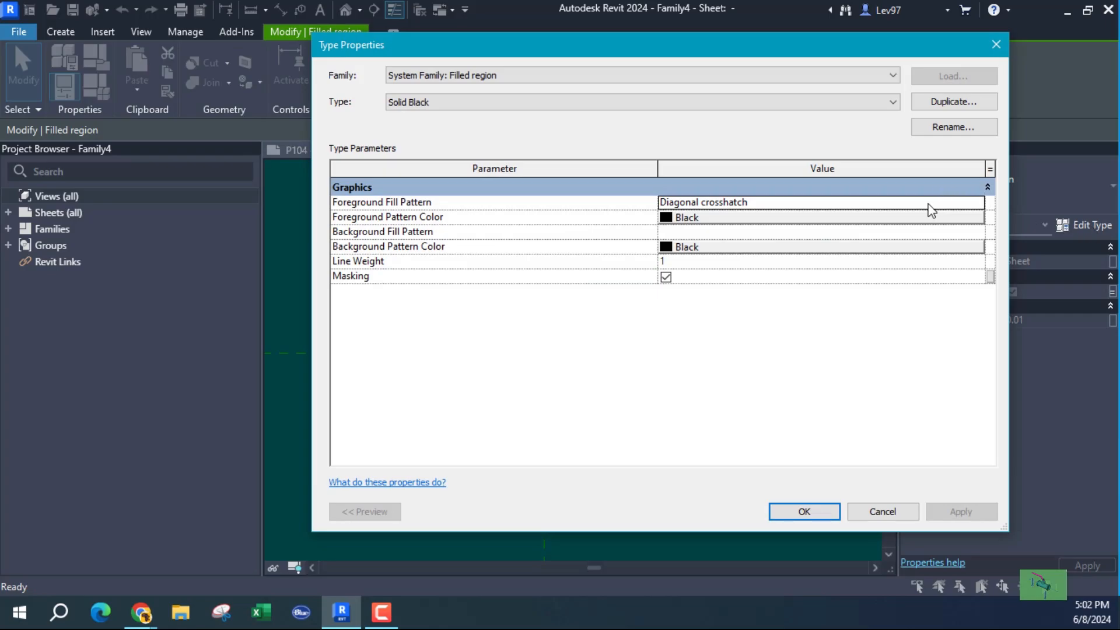
pyautogui.click(962, 205)
pyautogui.click(979, 202)
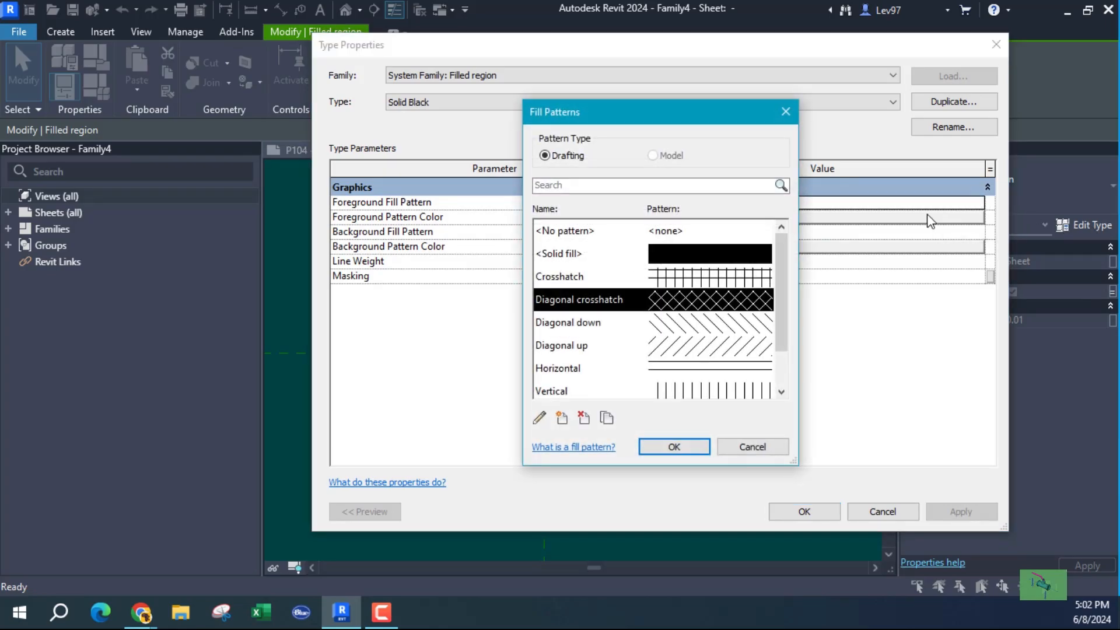
pyautogui.click(718, 281)
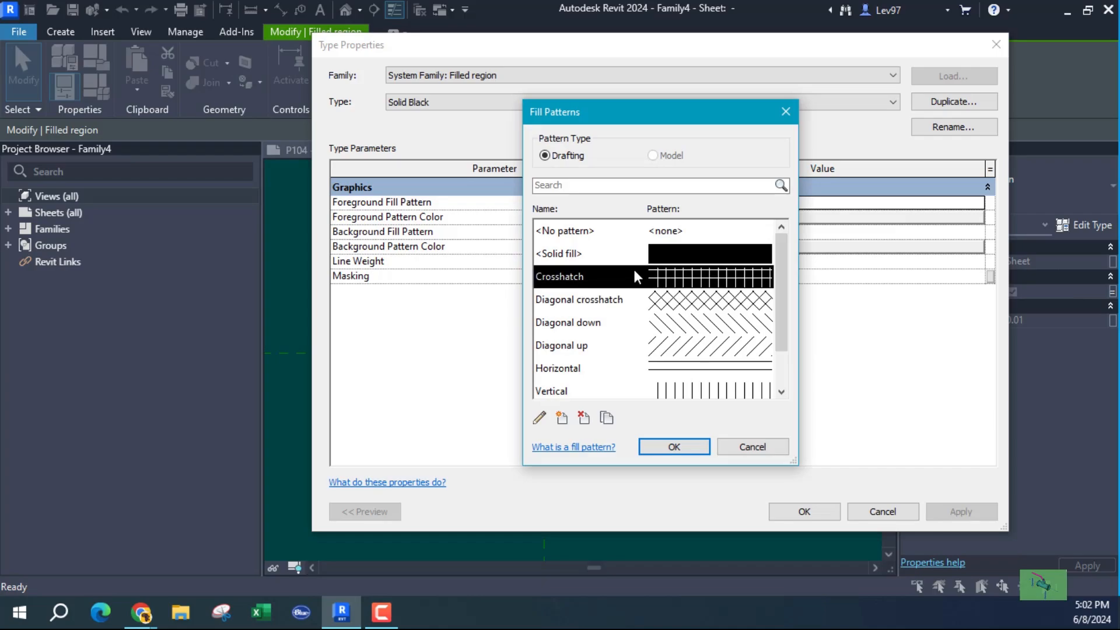
pyautogui.click(689, 364)
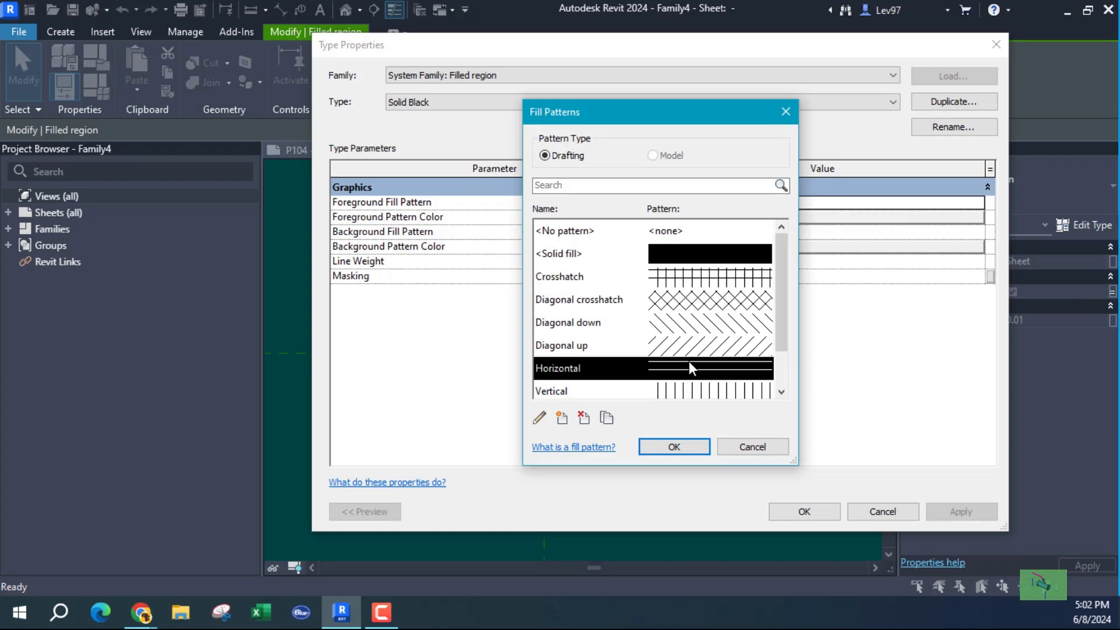
pyautogui.click(685, 441)
pyautogui.click(810, 509)
pyautogui.click(743, 217)
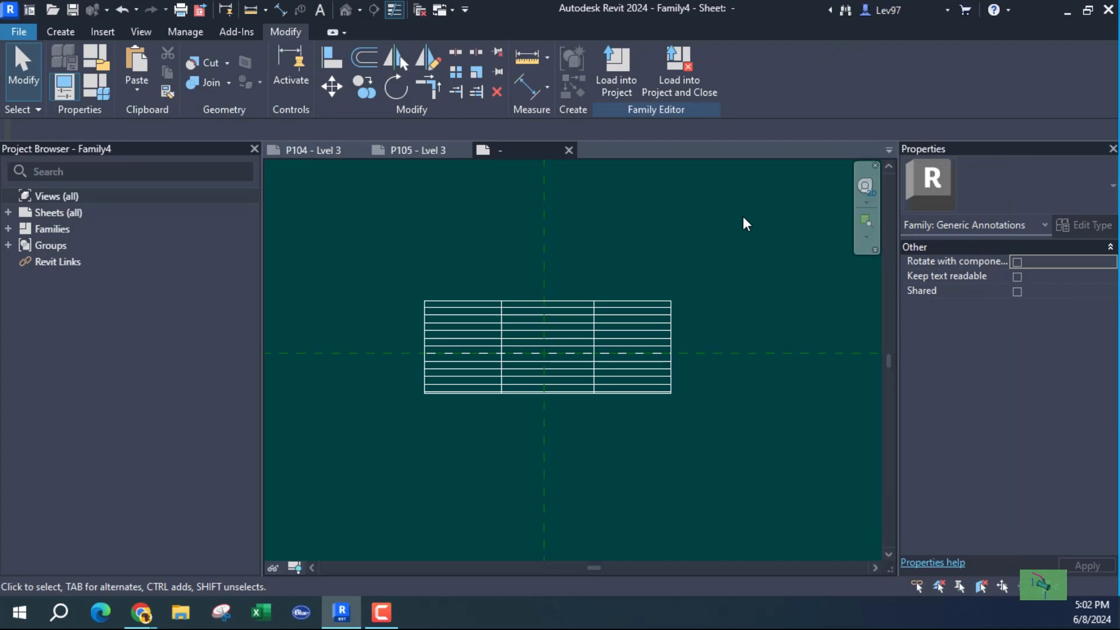
# Change the left filled region's type from Solid Black to Filled region 1
pyautogui.click(481, 302)
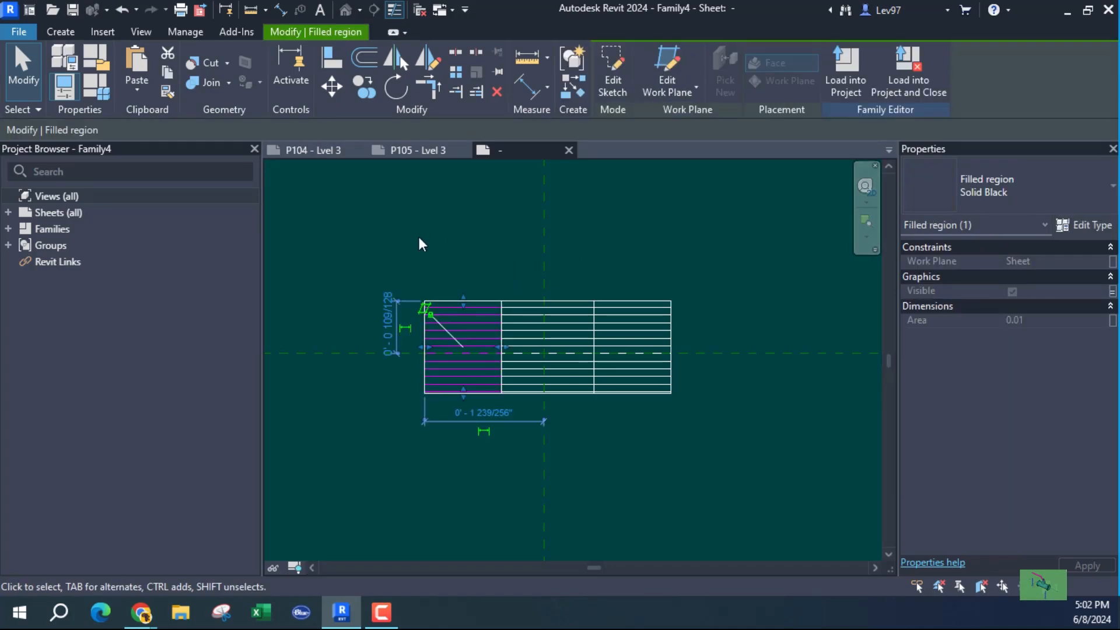
pyautogui.click(1087, 193)
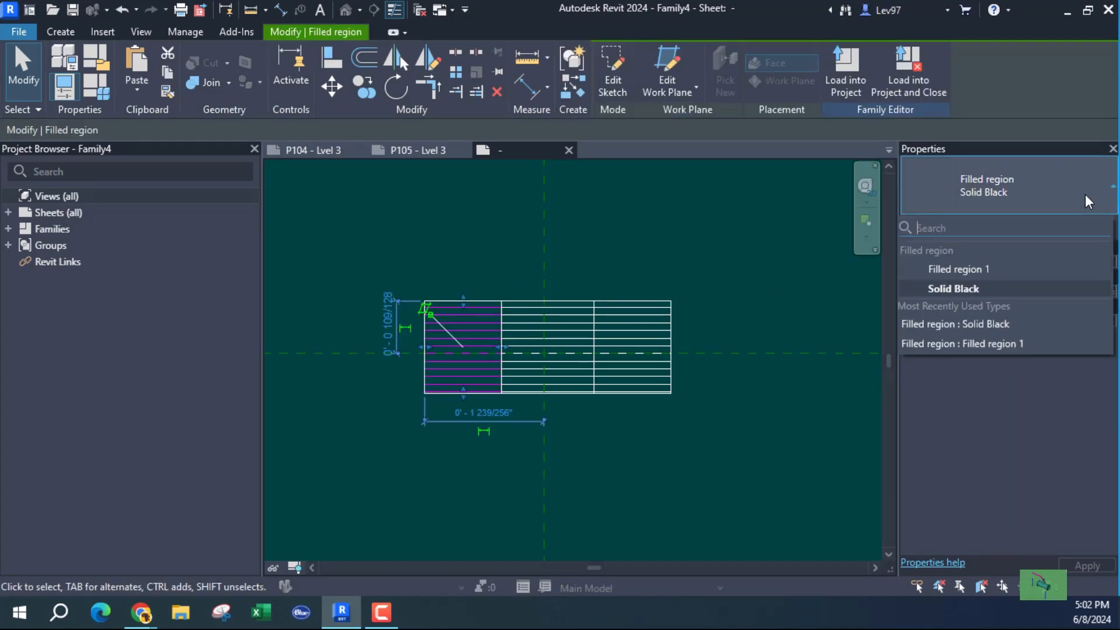
pyautogui.click(943, 271)
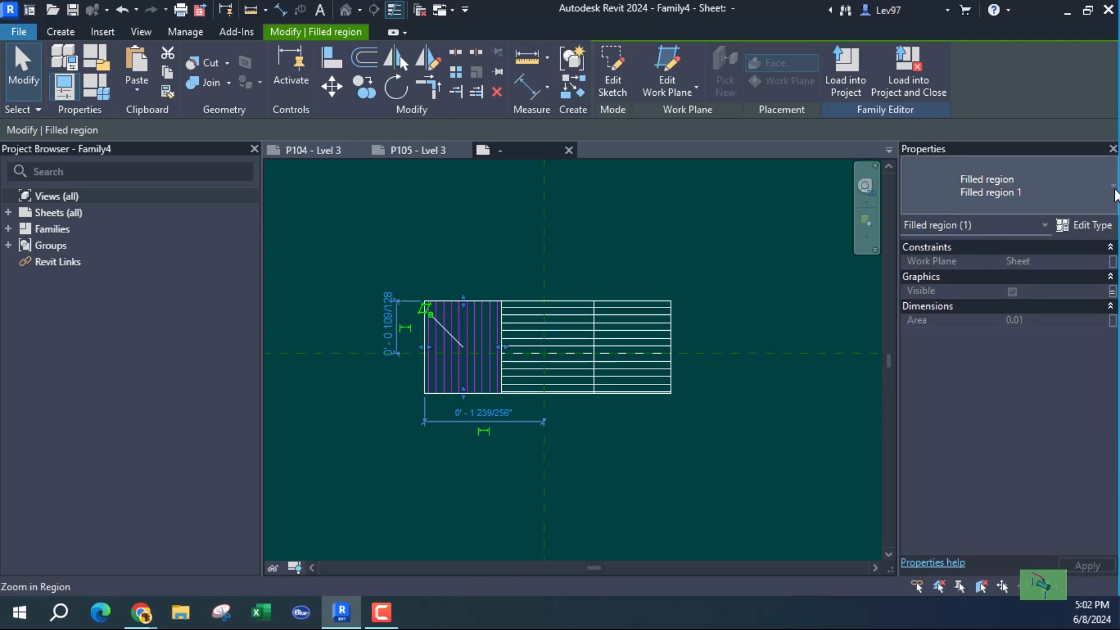
# Set the foreground fill pattern of the left region's Filled region 1 type to Diagonal crosshatch and deselect the region
pyautogui.click(1080, 225)
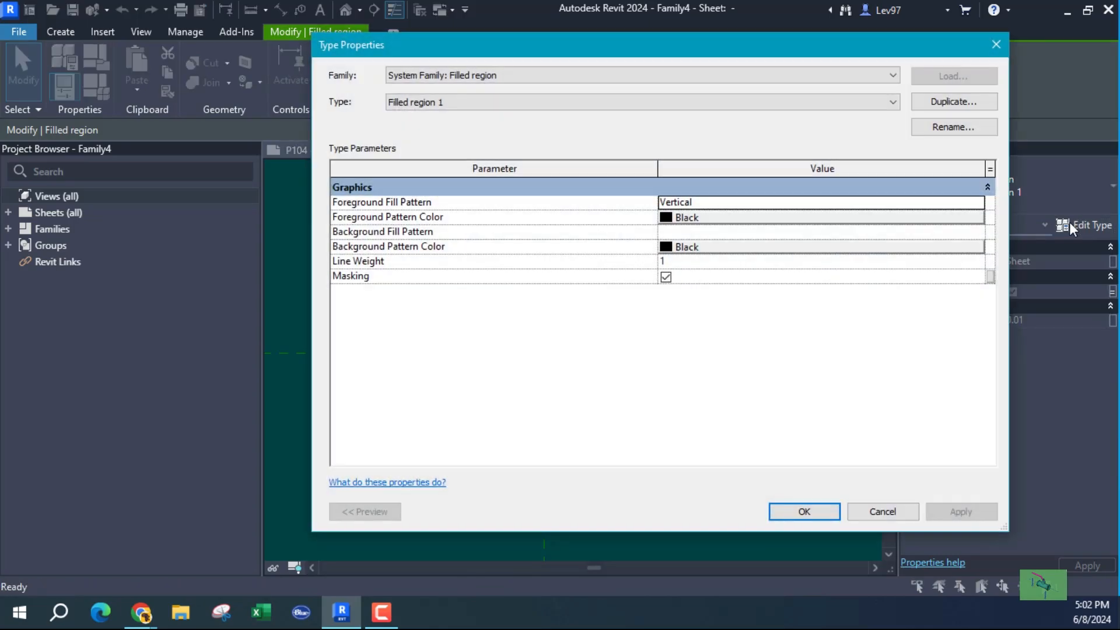
pyautogui.click(898, 202)
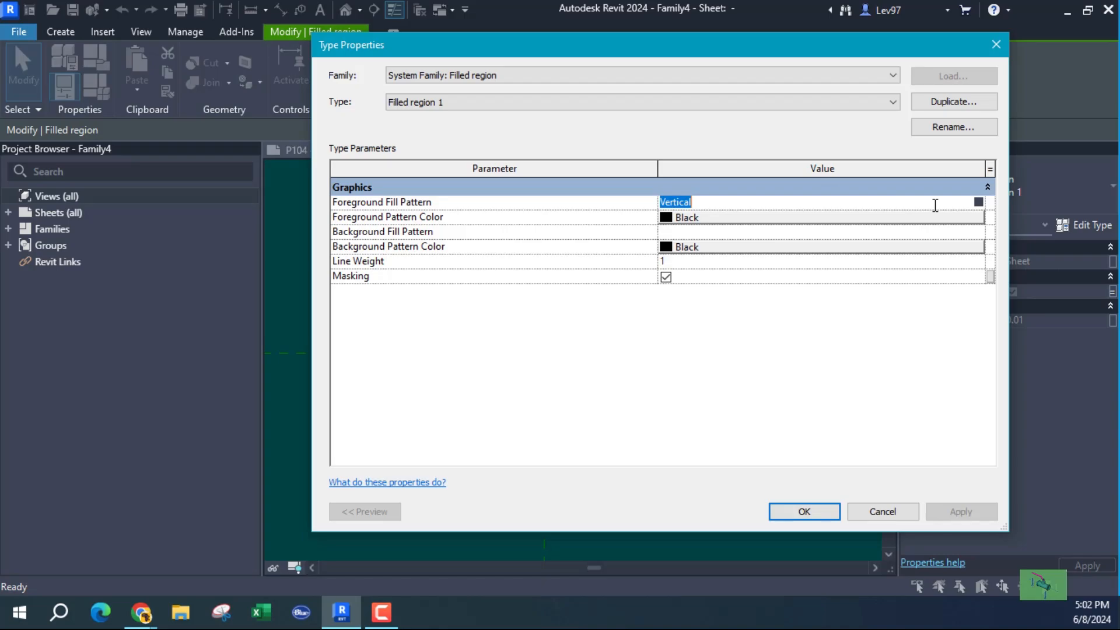
pyautogui.click(978, 202)
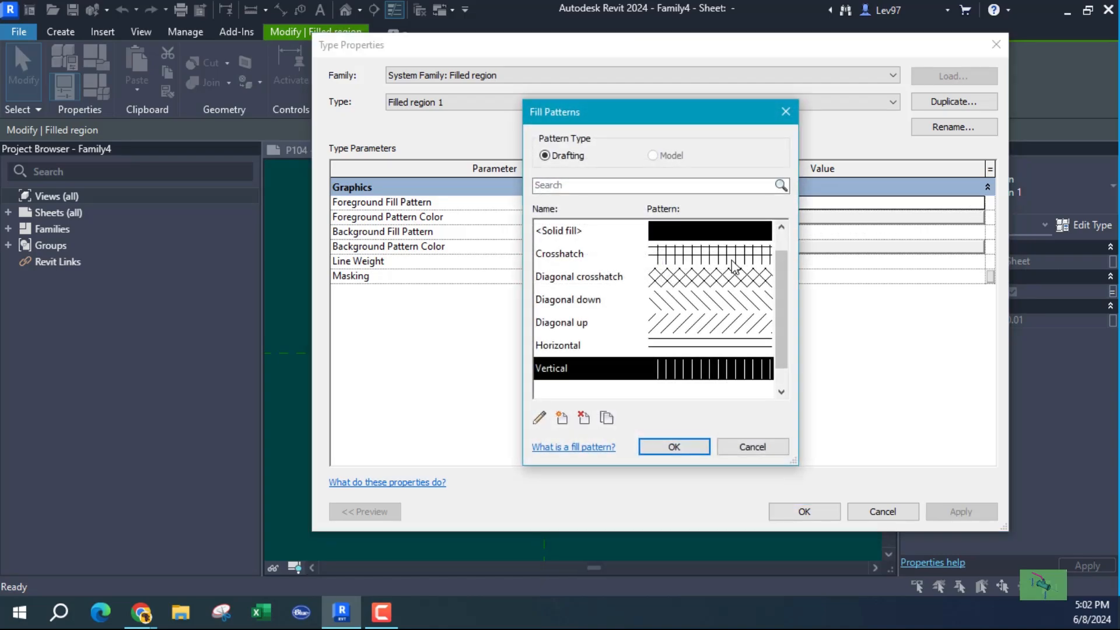
pyautogui.click(719, 281)
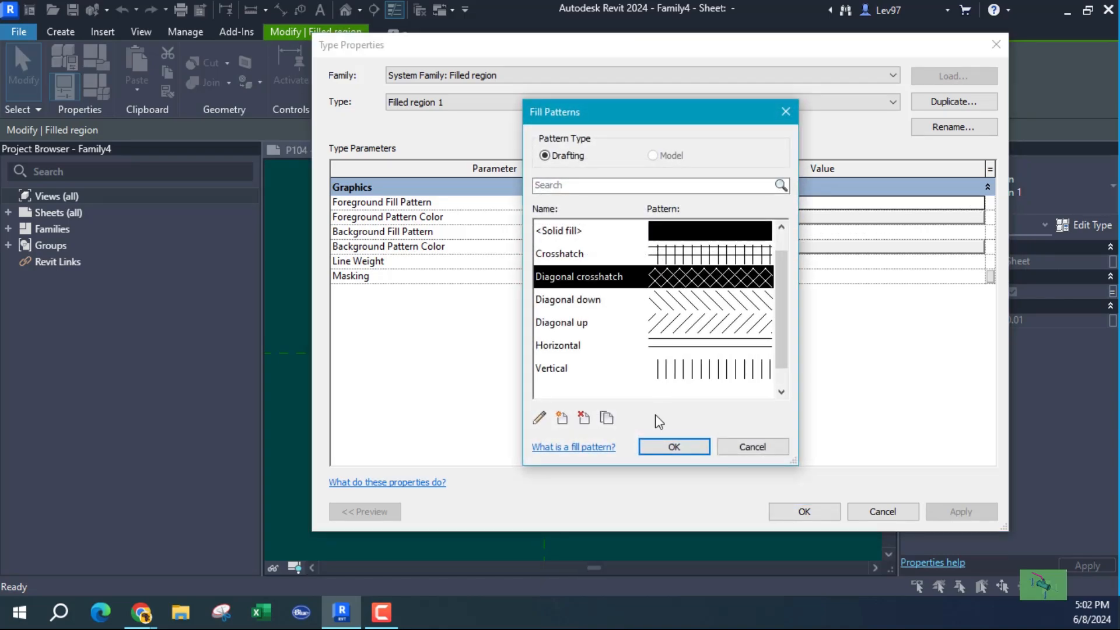
pyautogui.click(674, 447)
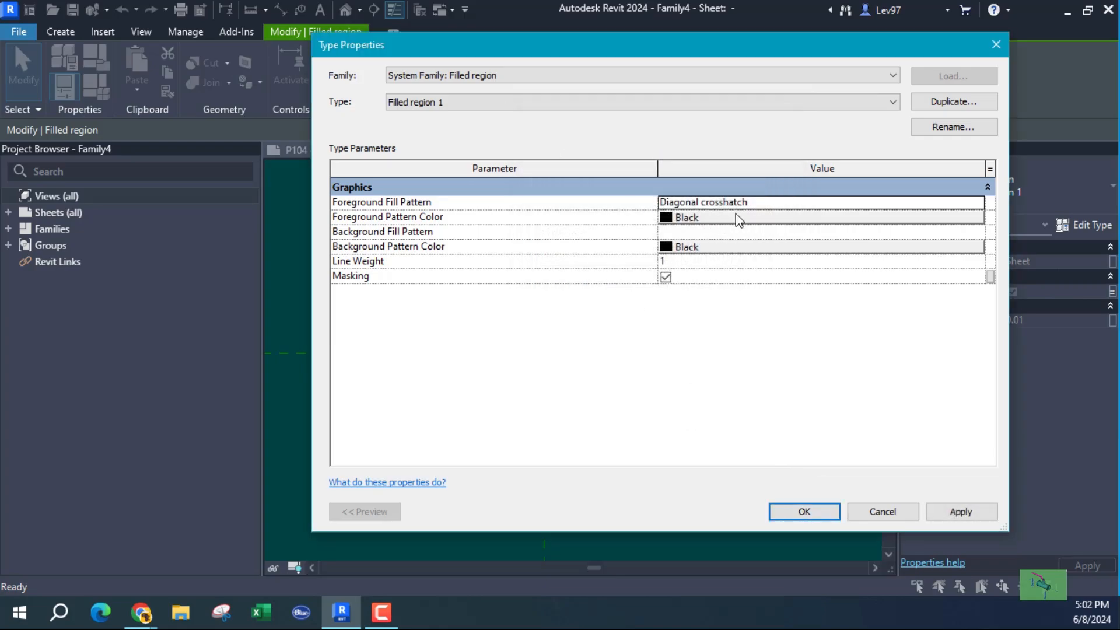
pyautogui.click(805, 511)
pyautogui.click(554, 223)
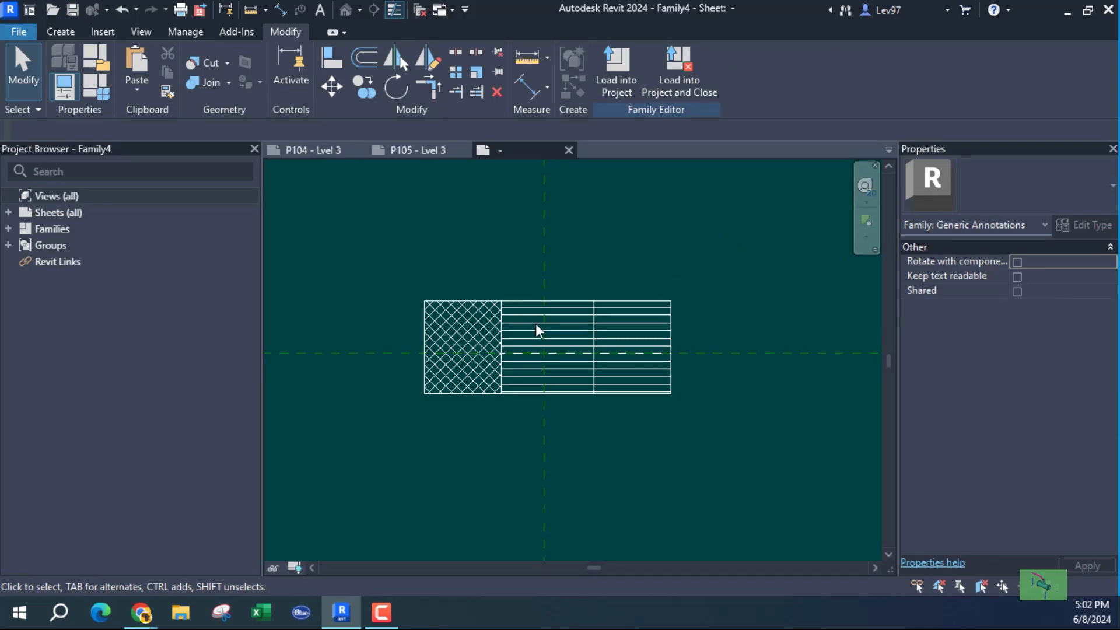
# Change the middle filled region's type from Solid Black to Filled region 1
pyautogui.click(569, 308)
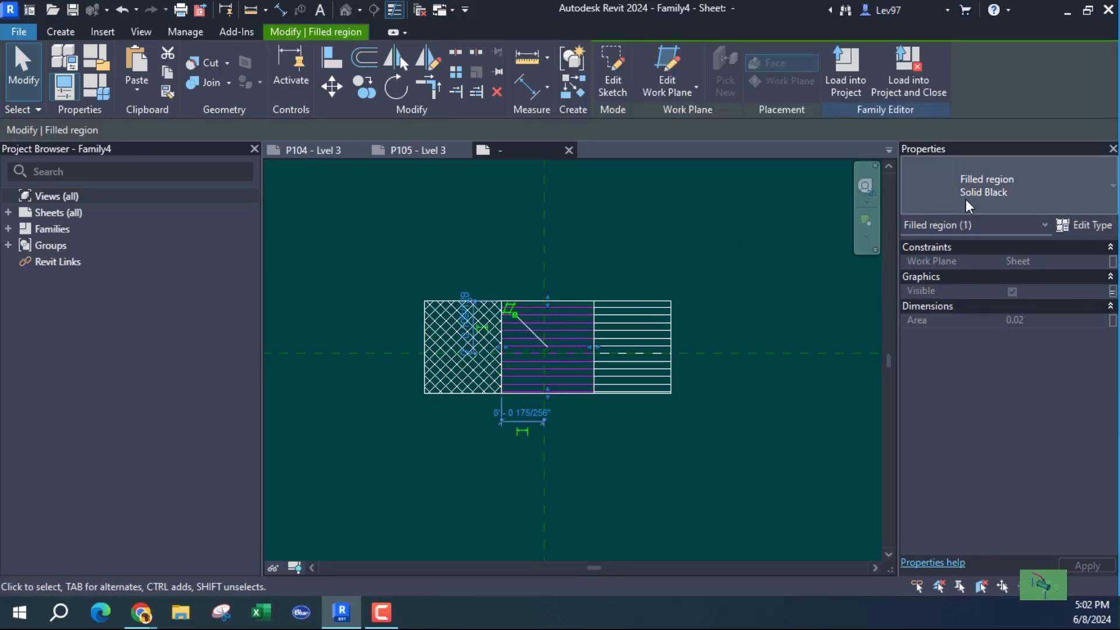
pyautogui.click(1066, 184)
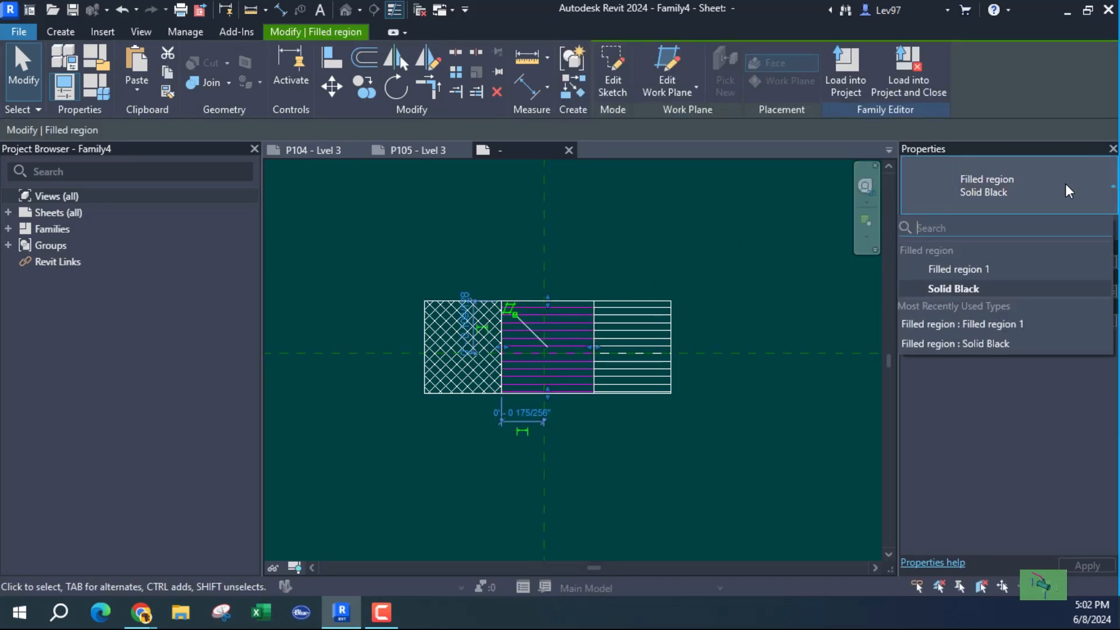
pyautogui.click(966, 269)
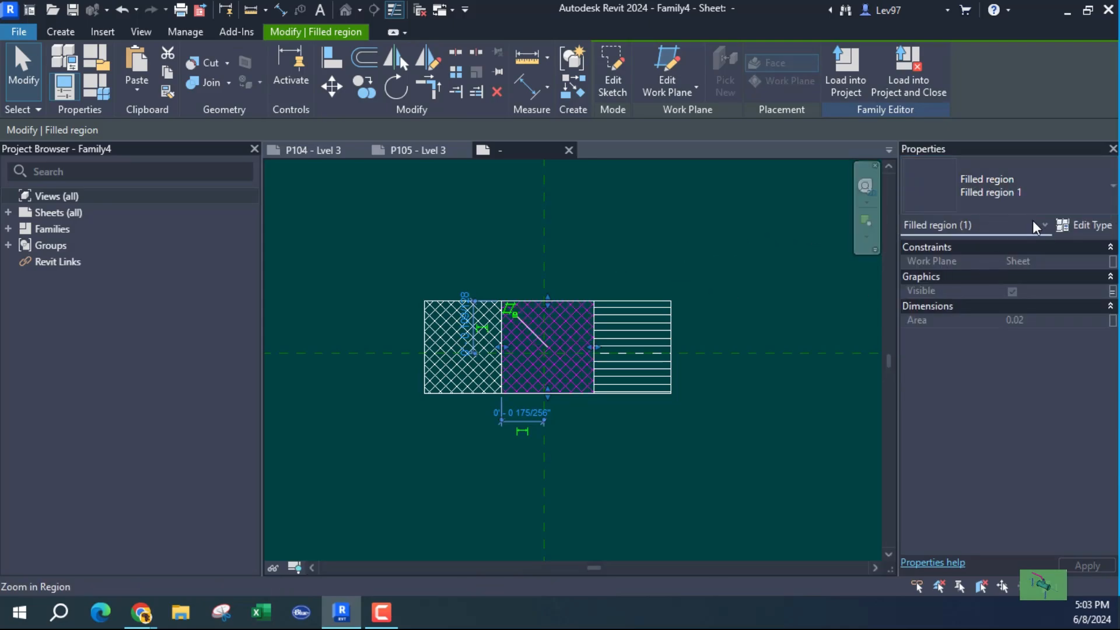
# Set the foreground fill pattern of the middle region's Filled region 1 type to Diagonal up
pyautogui.click(1088, 225)
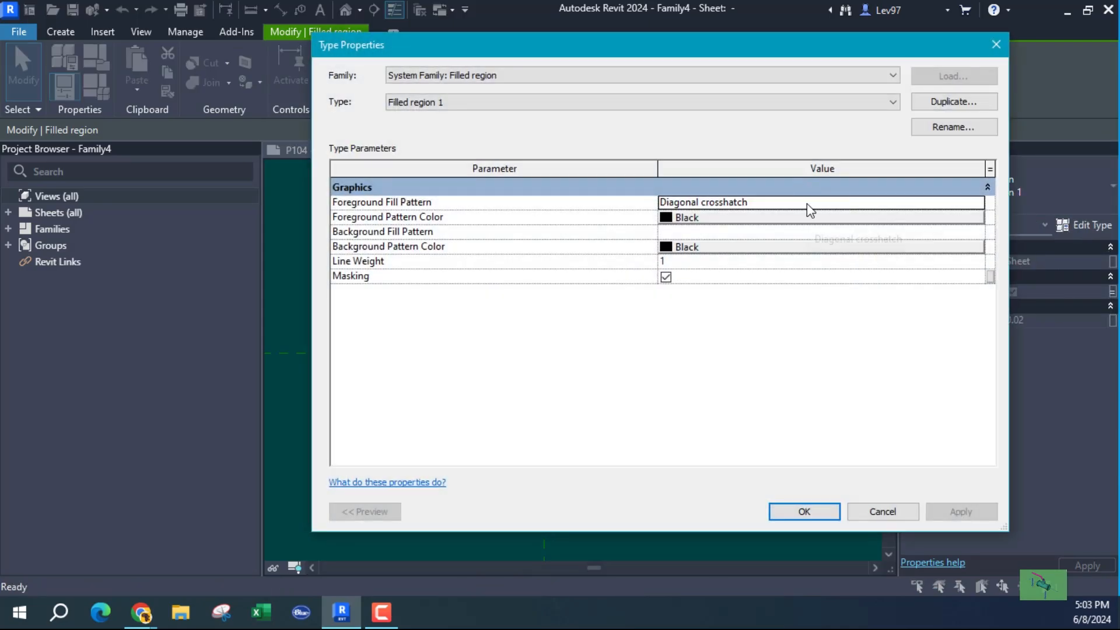
pyautogui.click(810, 202)
pyautogui.click(979, 203)
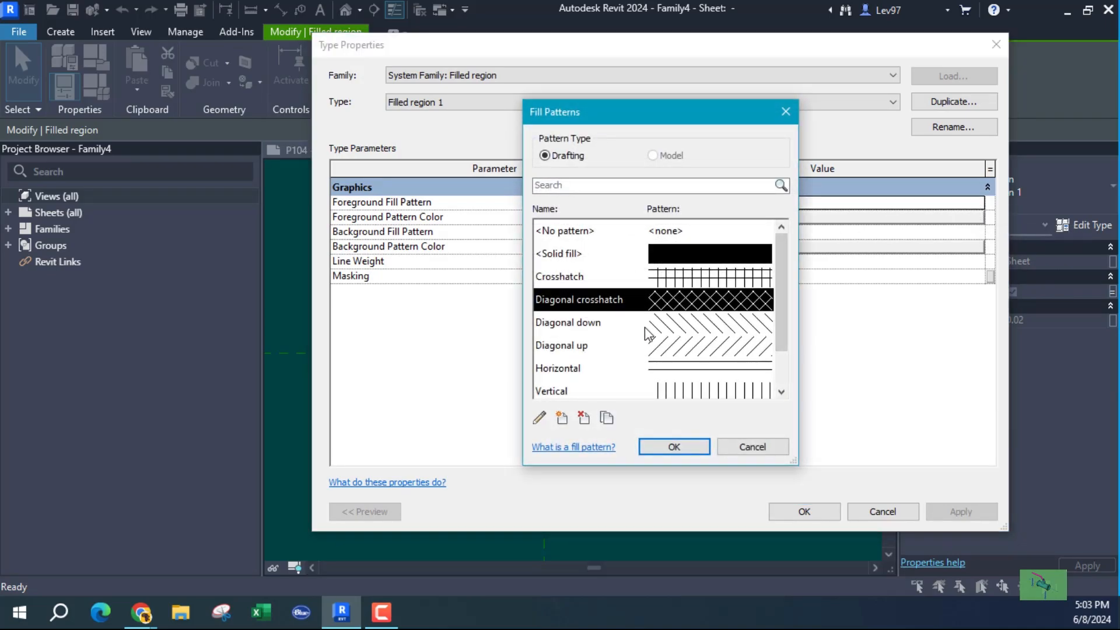
pyautogui.click(707, 350)
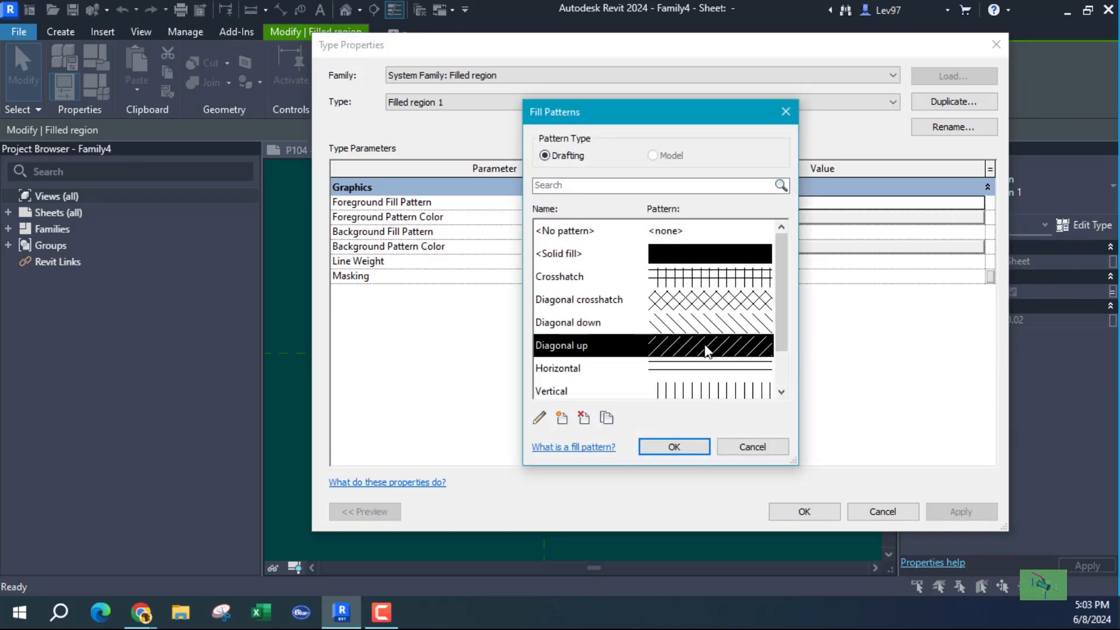
pyautogui.click(681, 446)
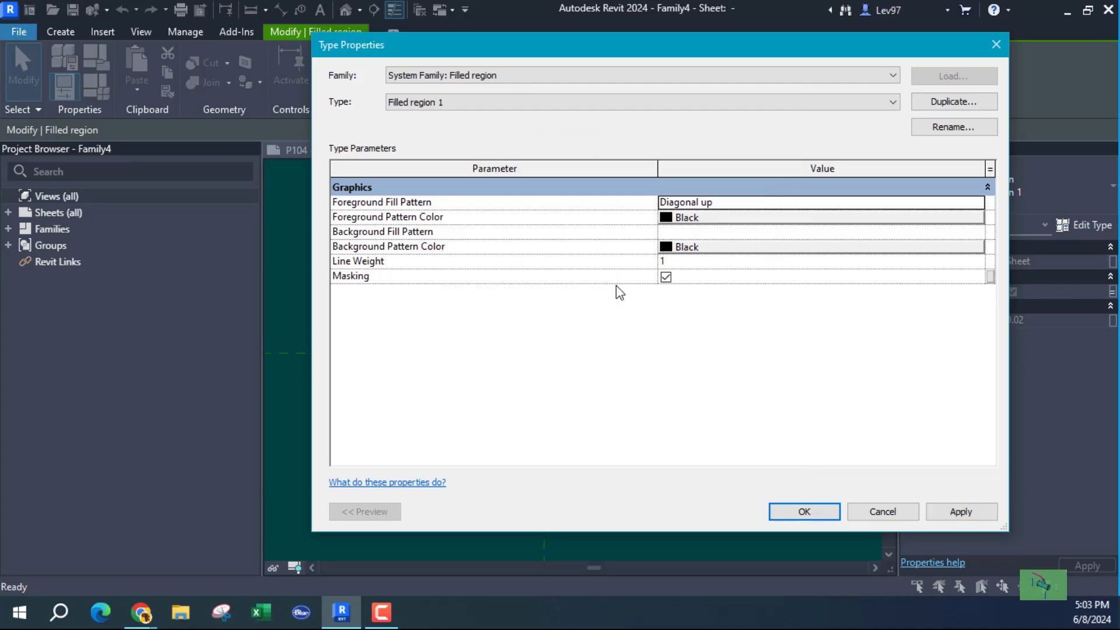
pyautogui.click(807, 512)
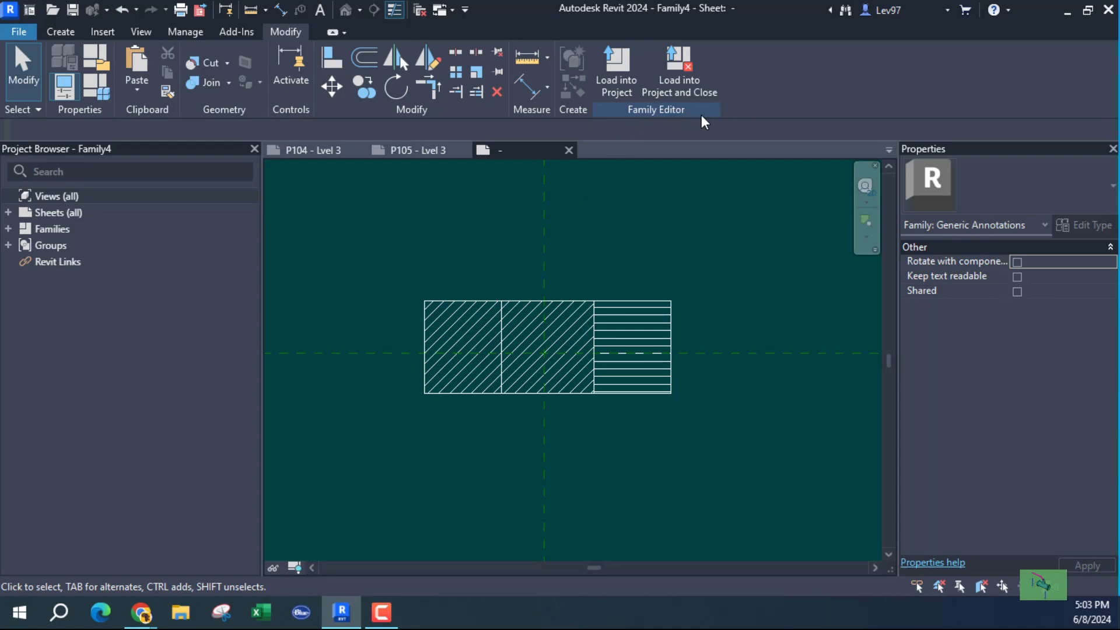
# Save the family as Key_Plan_2.rfa in the ANNOTATIONS folder under Families
pyautogui.click(14, 32)
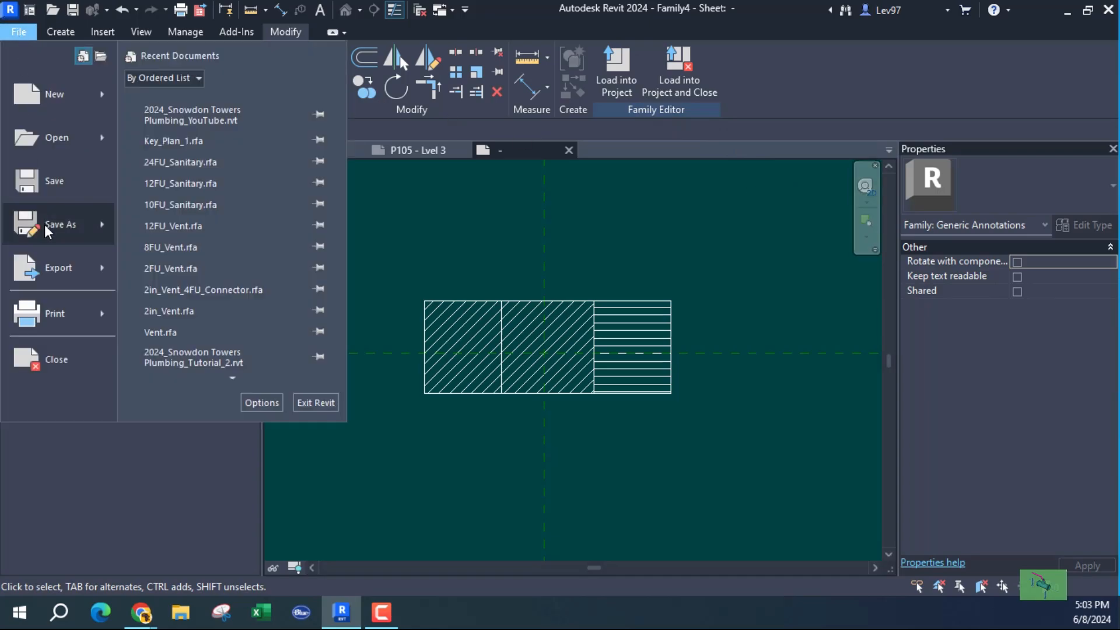
pyautogui.moveTo(45, 226)
pyautogui.click(175, 224)
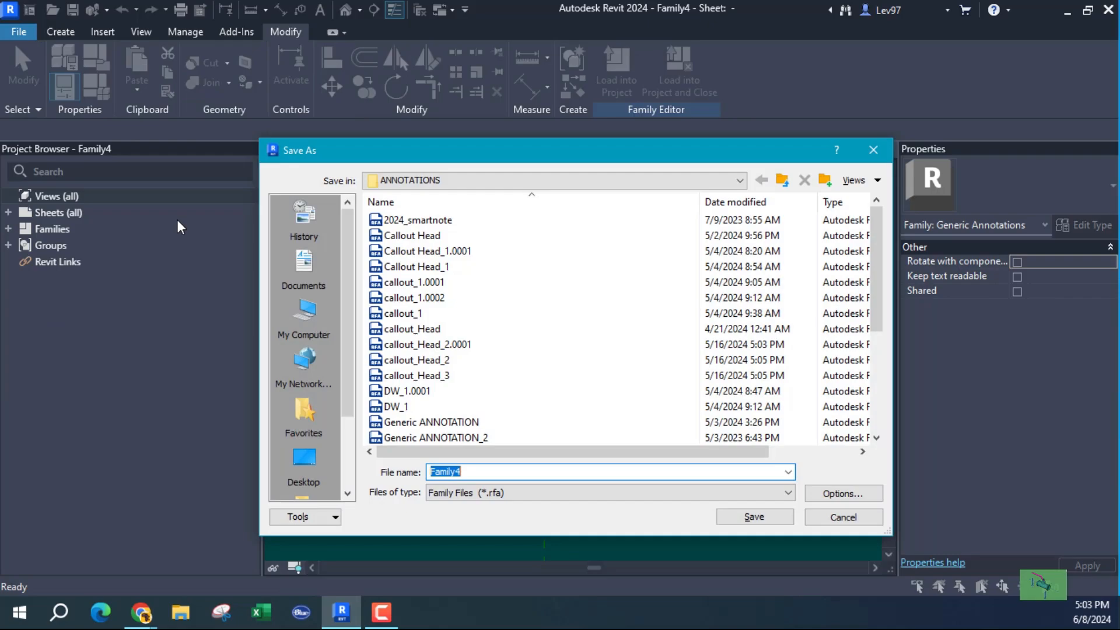
pyautogui.click(303, 414)
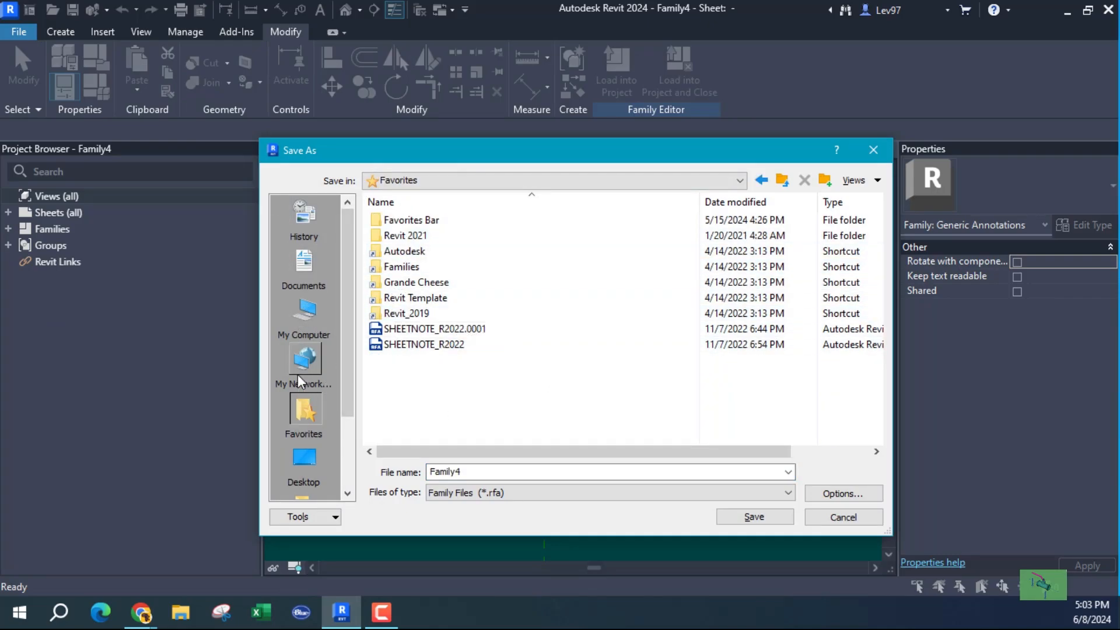
pyautogui.doubleClick(403, 268)
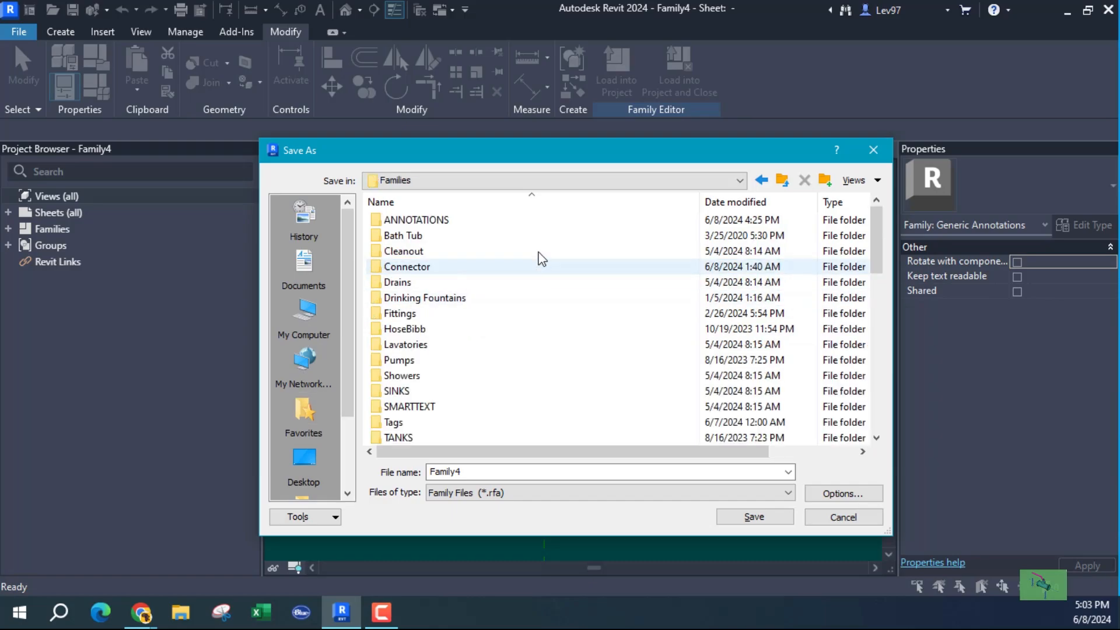
pyautogui.doubleClick(422, 222)
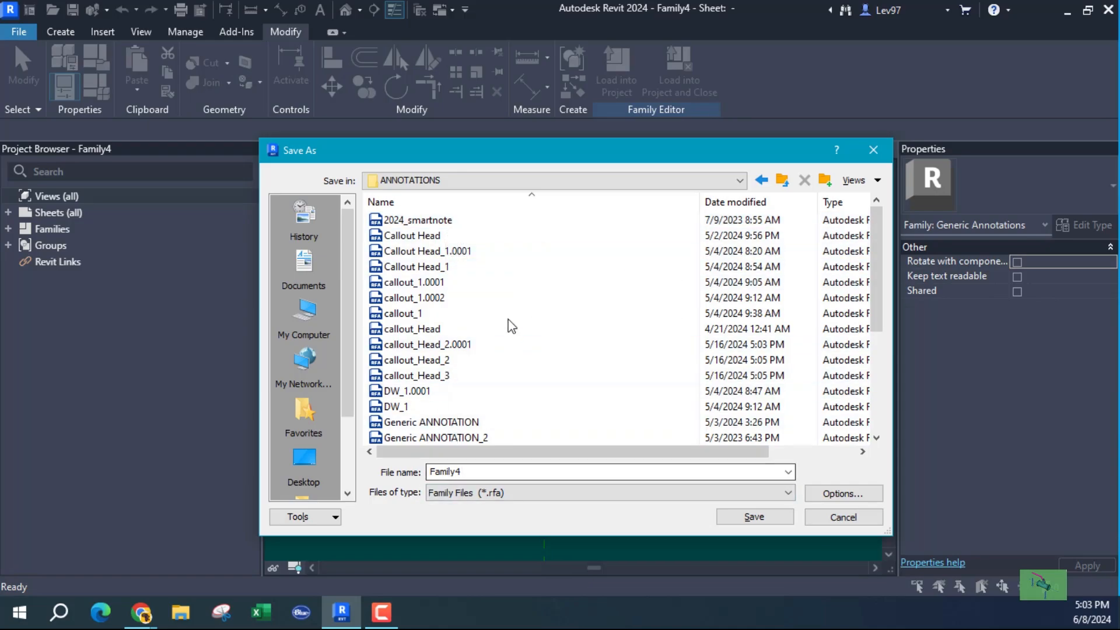
pyautogui.moveTo(876, 288); pyautogui.dragTo(871, 354)
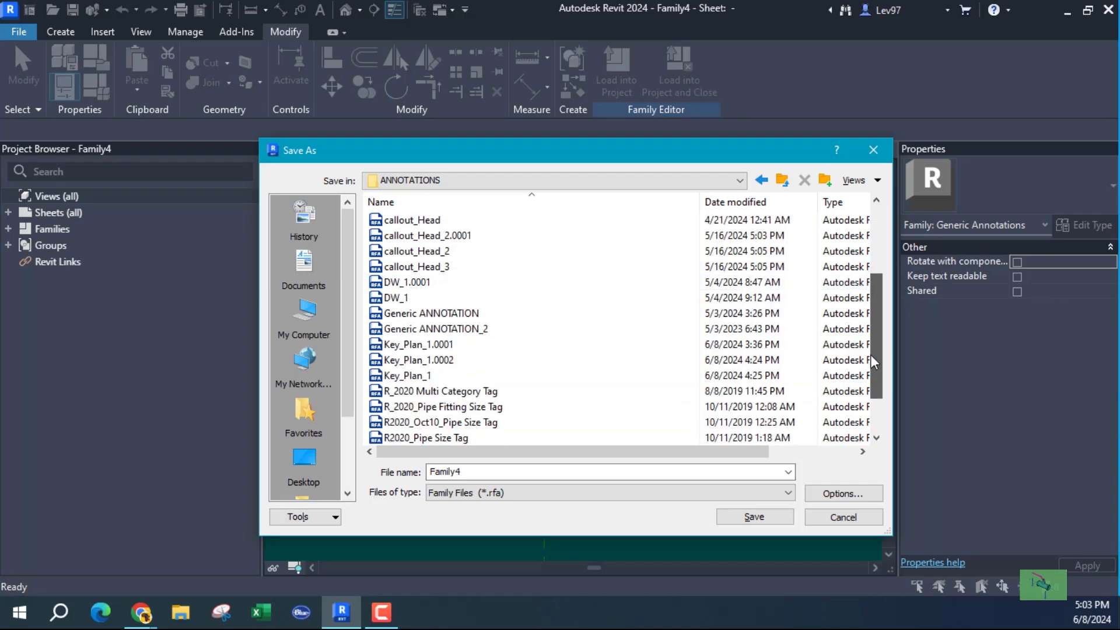
pyautogui.click(407, 376)
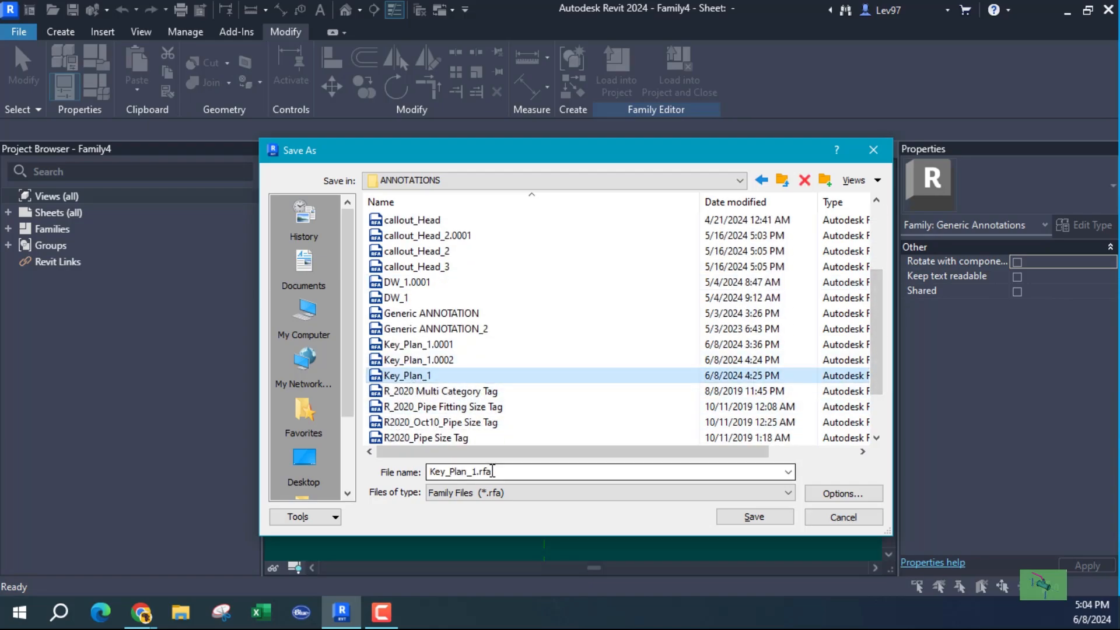
pyautogui.click(474, 472)
pyautogui.click(474, 470)
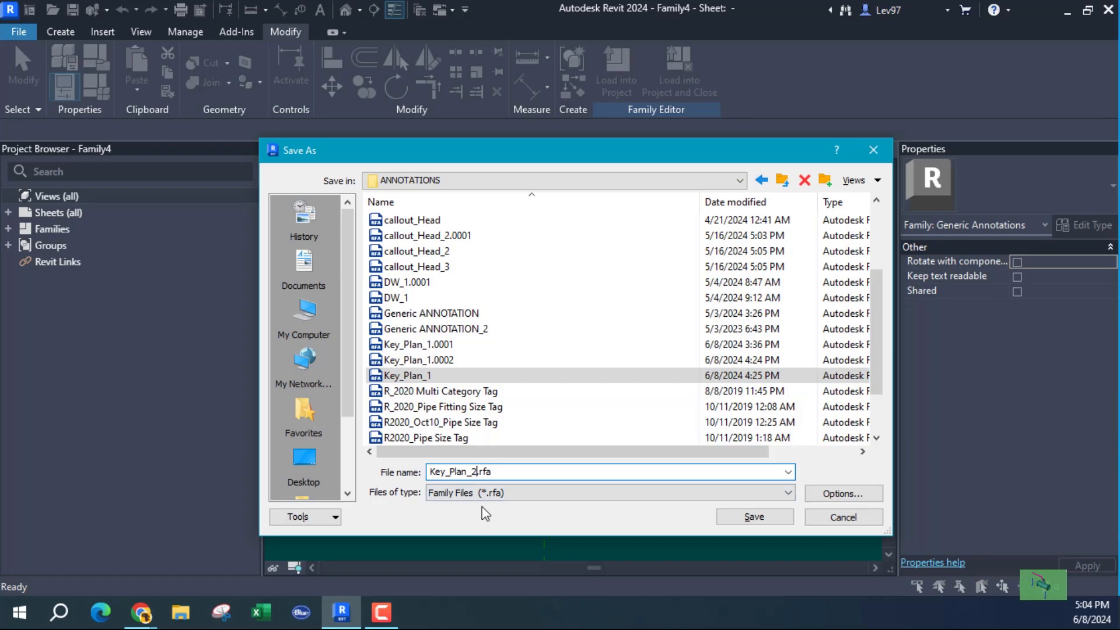
pyautogui.click(755, 517)
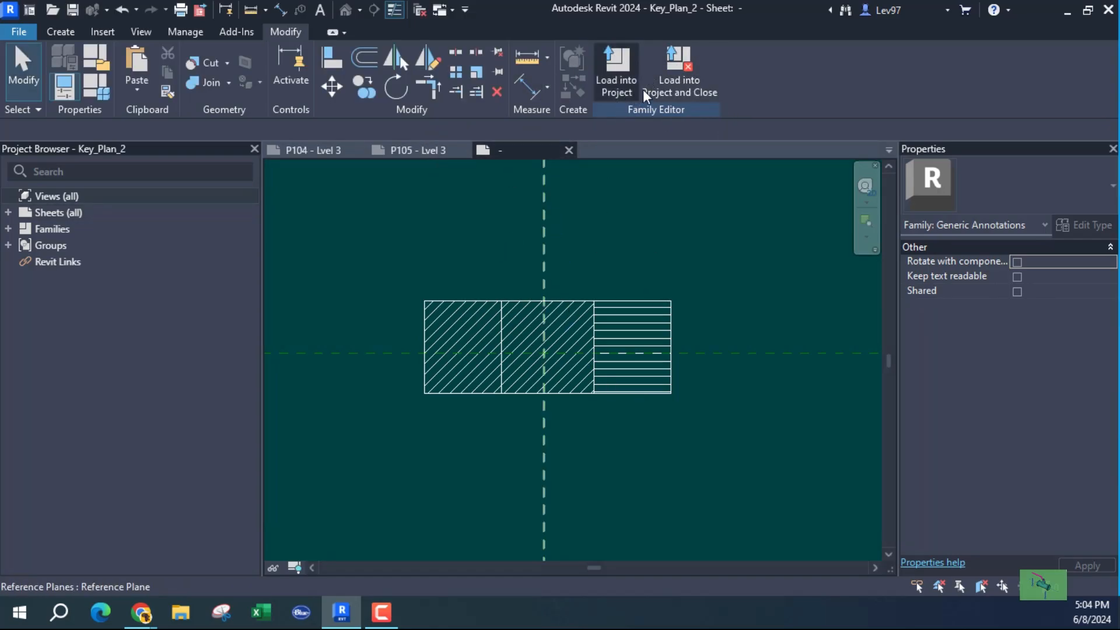
# Load the Key_Plan_2 family into the project, closing the family, and place it on sheet P105 beside the title block
pyautogui.click(674, 85)
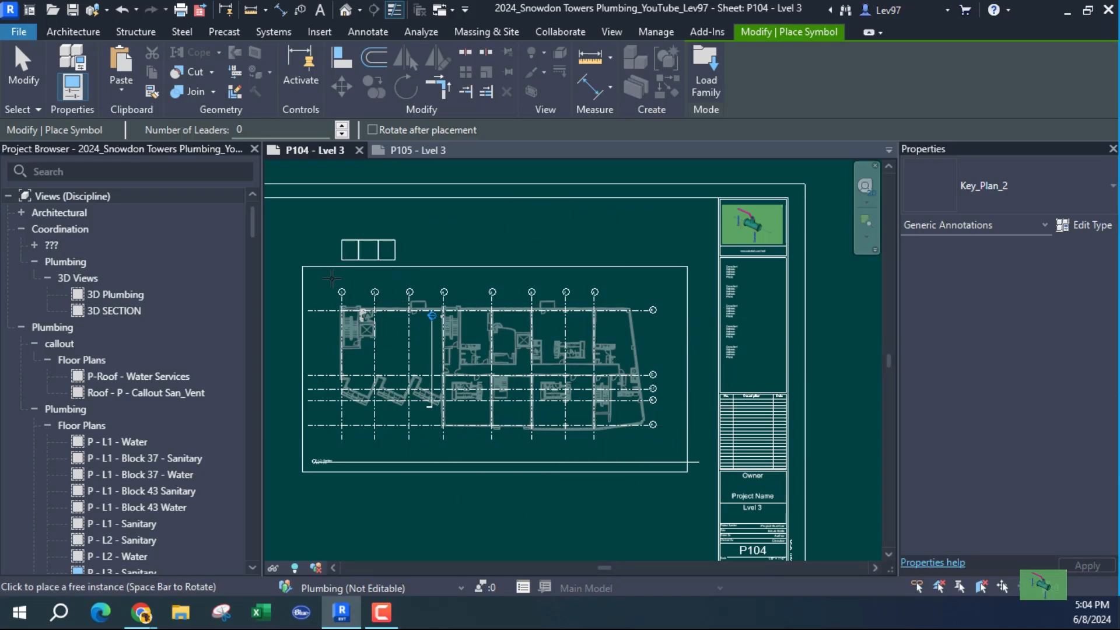
pyautogui.click(419, 150)
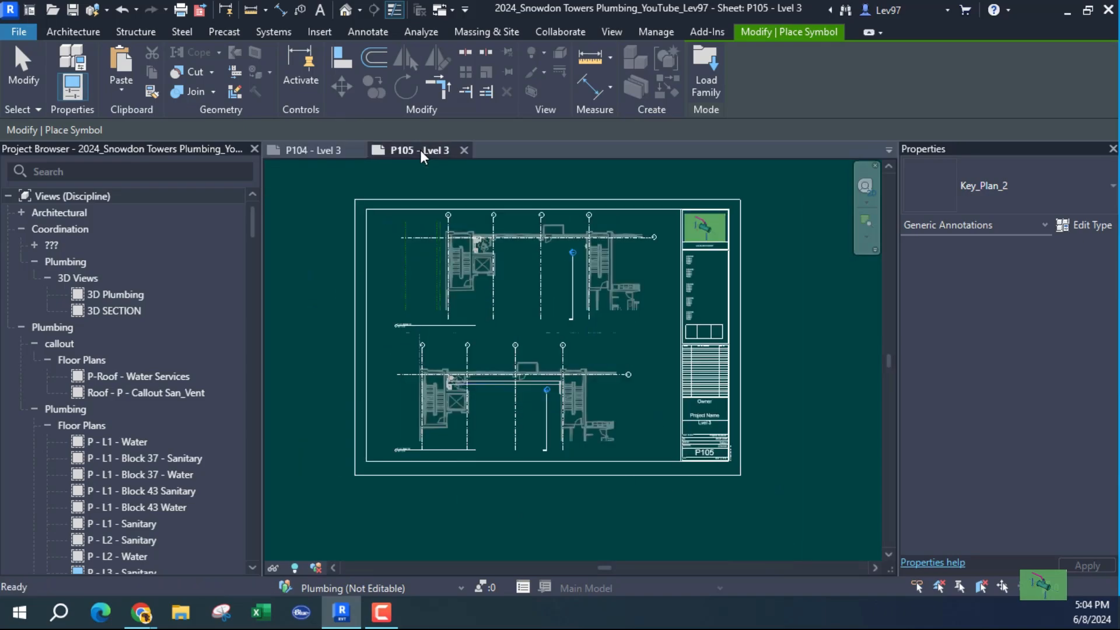
pyautogui.scroll(4, 469, 315)
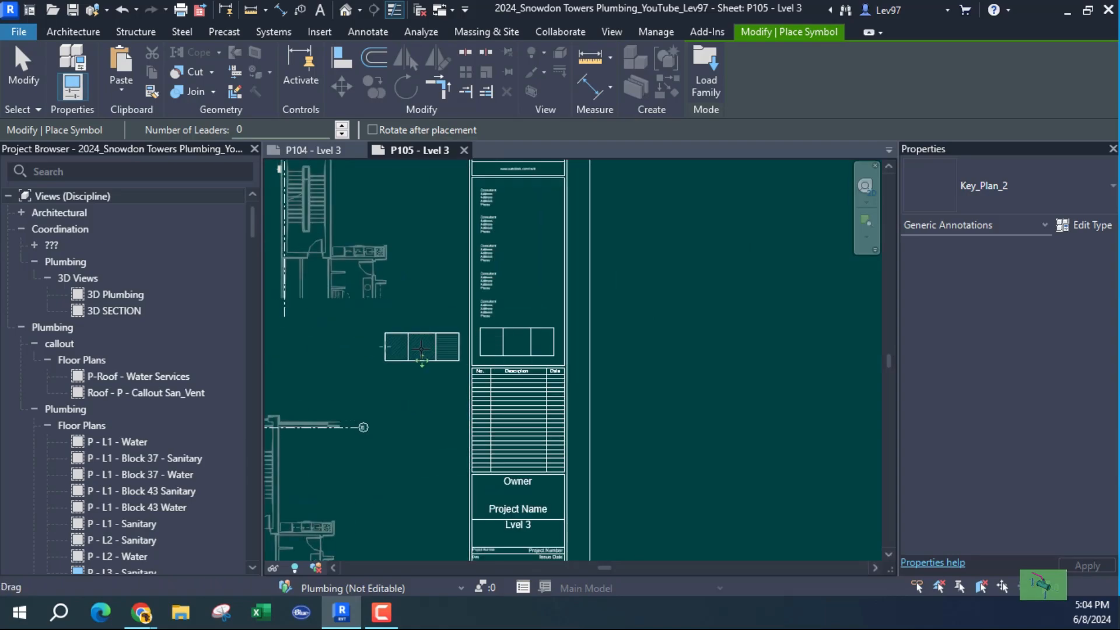
pyautogui.click(421, 358)
pyautogui.press('Escape')
pyautogui.press('Escape')
pyautogui.scroll(3, 497, 299)
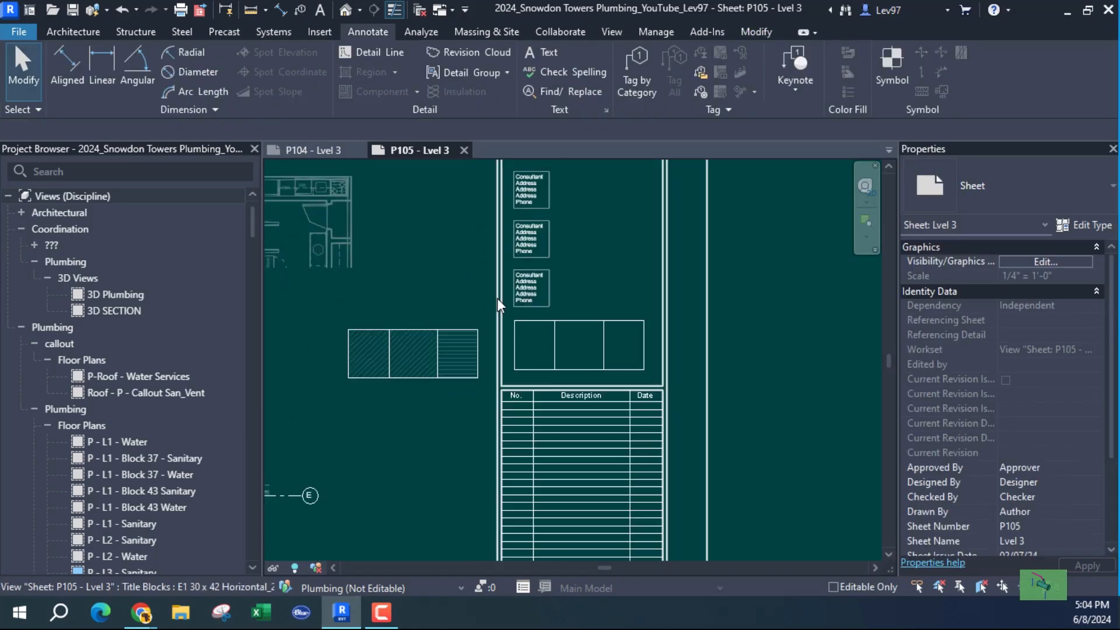
# Delete the old key plan from the P105 title block and move the Key_Plan_2 symbol into its place above the revision table
pyautogui.moveTo(507, 287); pyautogui.dragTo(695, 378)
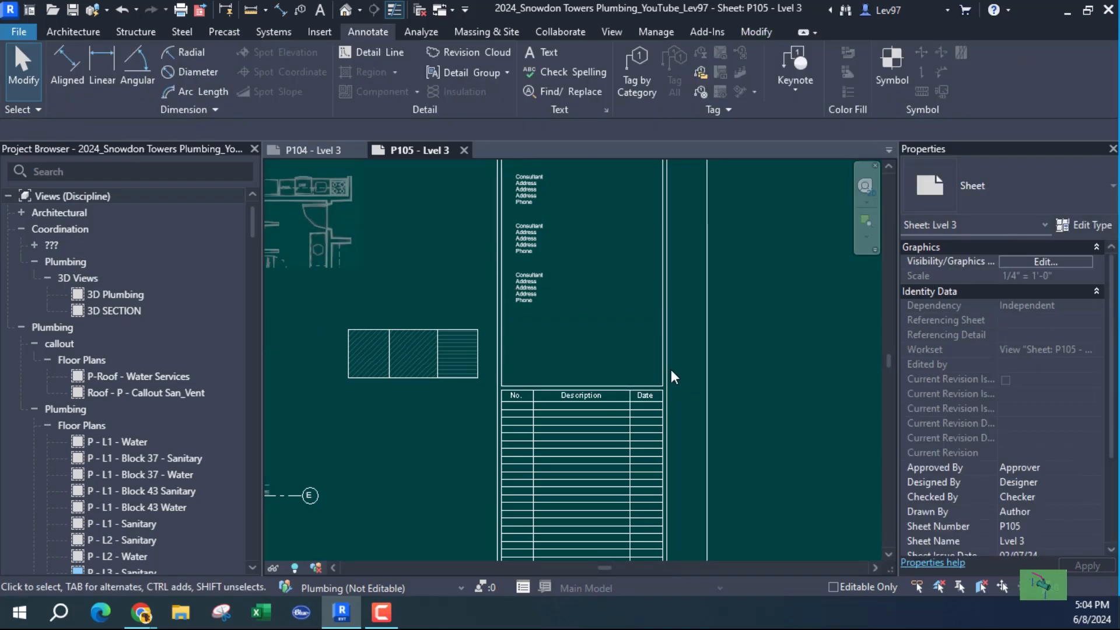
pyautogui.moveTo(426, 341)
pyautogui.mouseDown()
pyautogui.moveTo(502, 358)
pyautogui.moveTo(604, 348)
pyautogui.mouseUp()
pyautogui.moveTo(423, 330); pyautogui.dragTo(586, 323)
pyautogui.click(442, 396)
pyautogui.moveTo(454, 399); pyautogui.dragTo(563, 349, button='middle')
pyautogui.scroll(8, 663, 290)
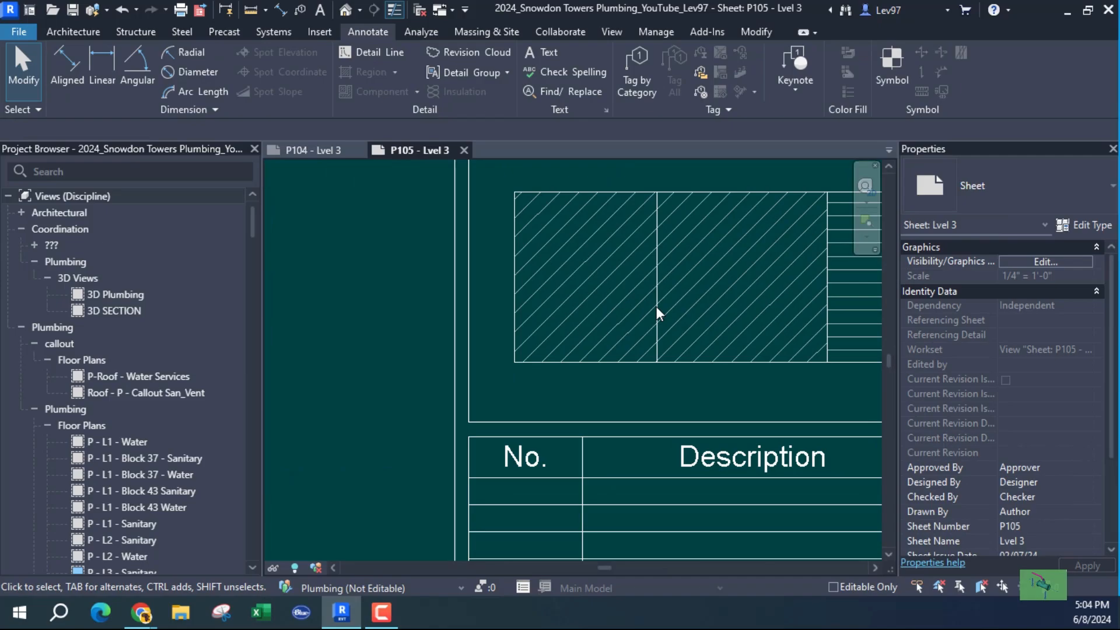
# Switch off the Middle and Right visibility parameters of the key plan in the P105 title block
pyautogui.scroll(-6, 471, 394)
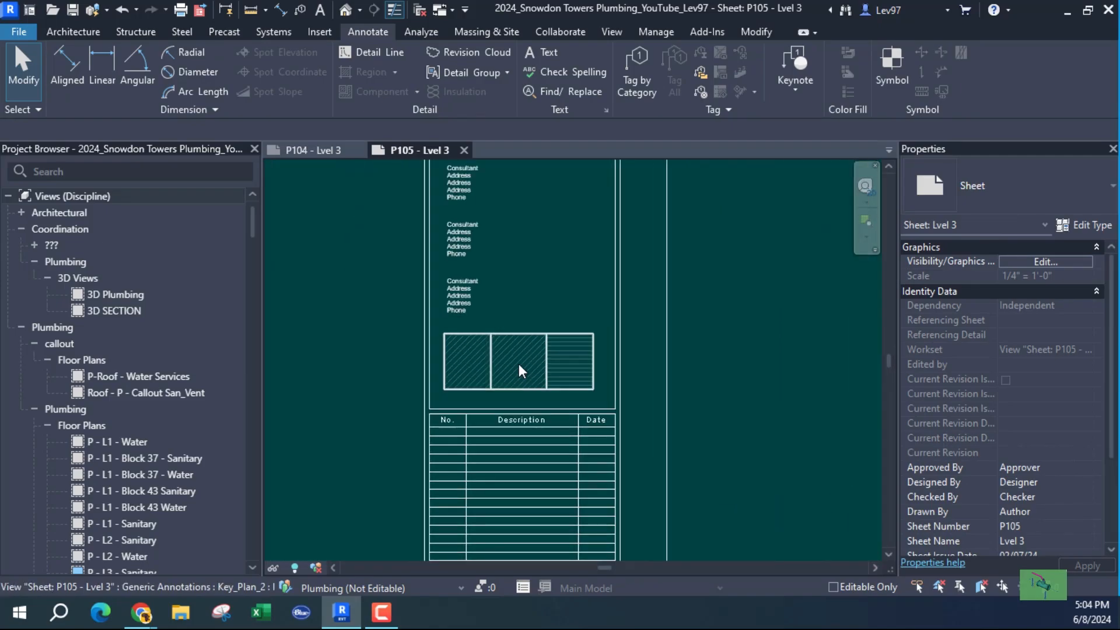
pyautogui.click(515, 347)
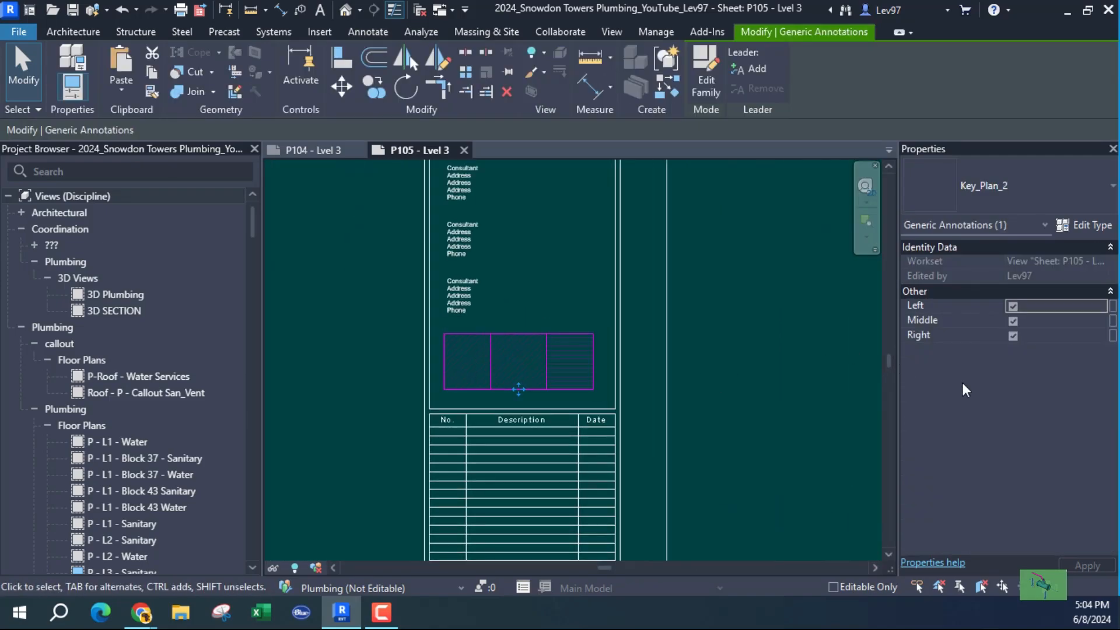
pyautogui.click(1013, 315)
pyautogui.click(1013, 333)
pyautogui.click(1017, 320)
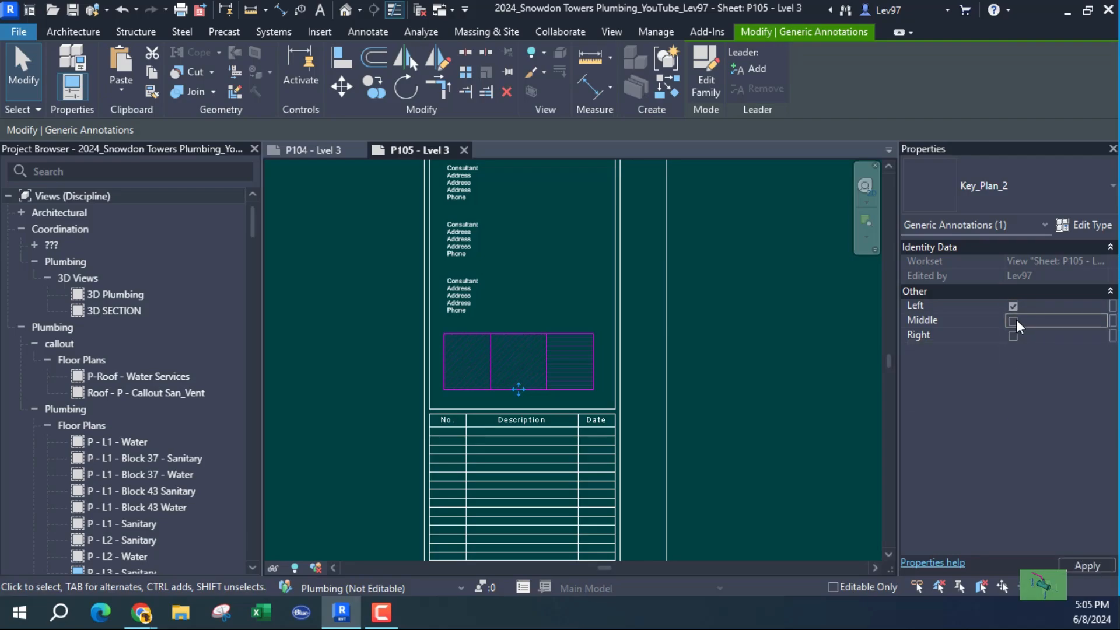
pyautogui.click(752, 325)
pyautogui.scroll(1, 545, 374)
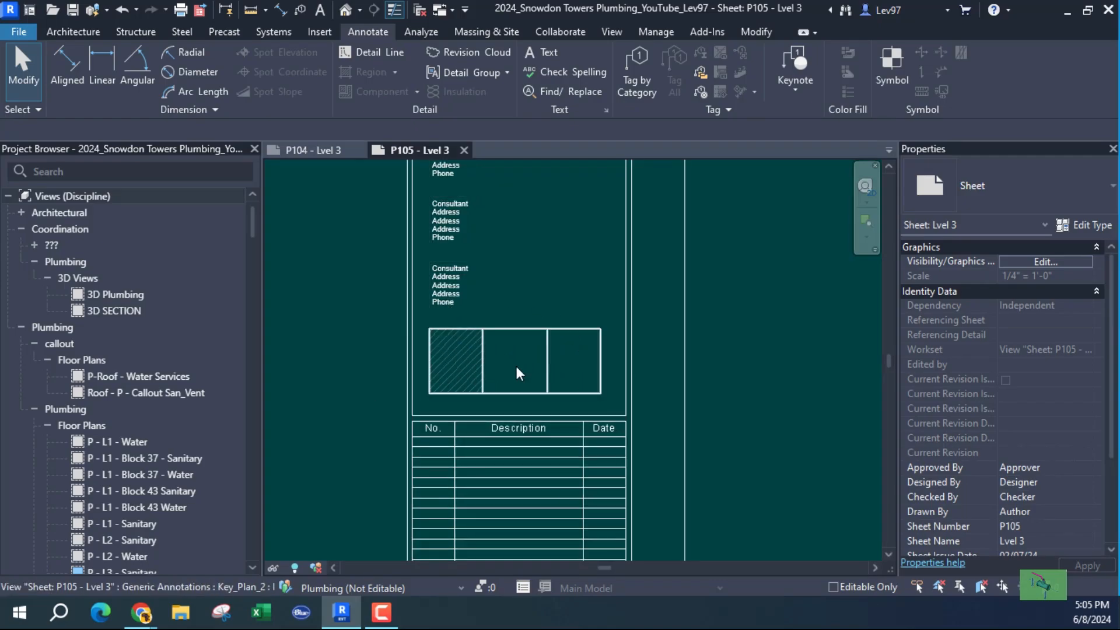
# Switch the P105 key plan's Left parameter off and its Middle and Right parameters on
pyautogui.click(516, 328)
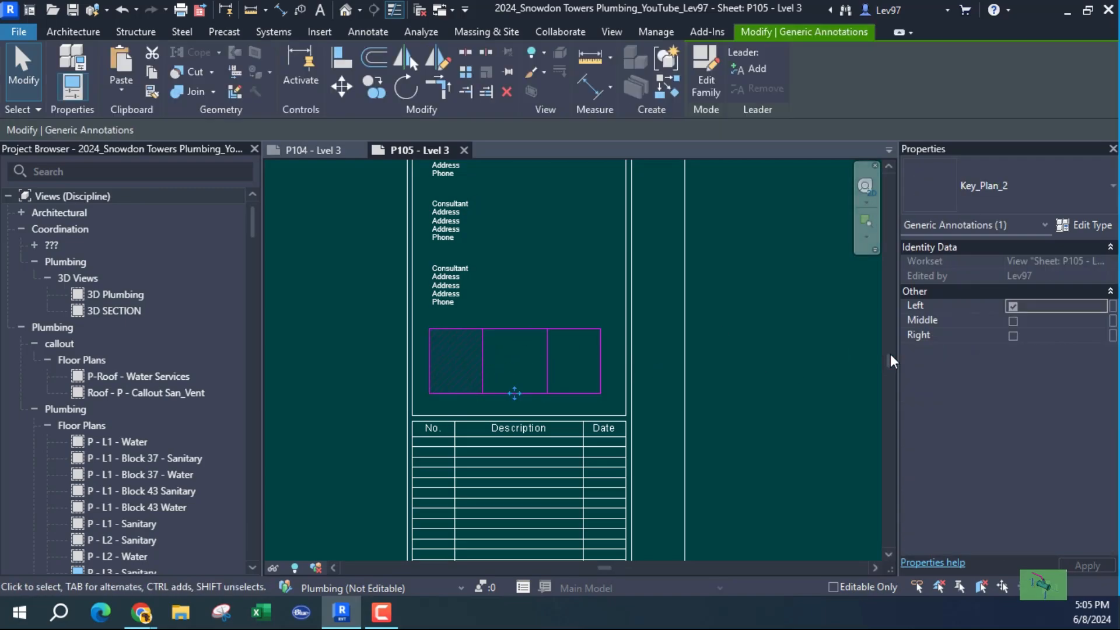
pyautogui.click(1013, 307)
pyautogui.click(1013, 321)
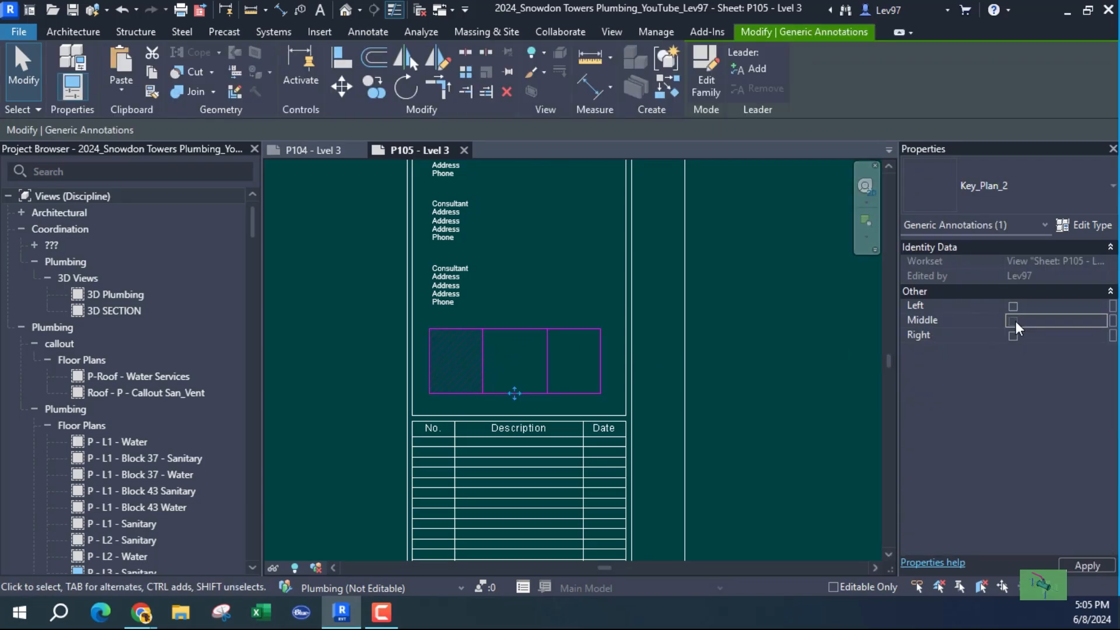
pyautogui.click(1014, 336)
pyautogui.press('Escape')
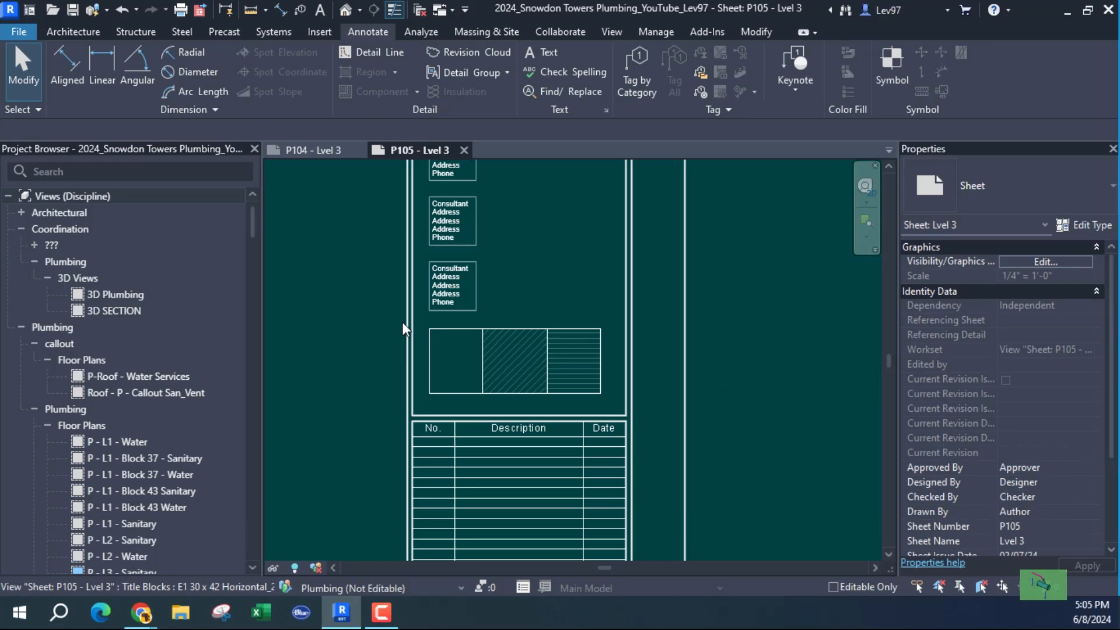
# Examine the key plan's hatched cells in the title block against the two partial plans on sheet P105
pyautogui.moveTo(441, 385); pyautogui.dragTo(602, 345, button='middle')
pyautogui.scroll(-2, 617, 336)
pyautogui.scroll(3, 678, 318)
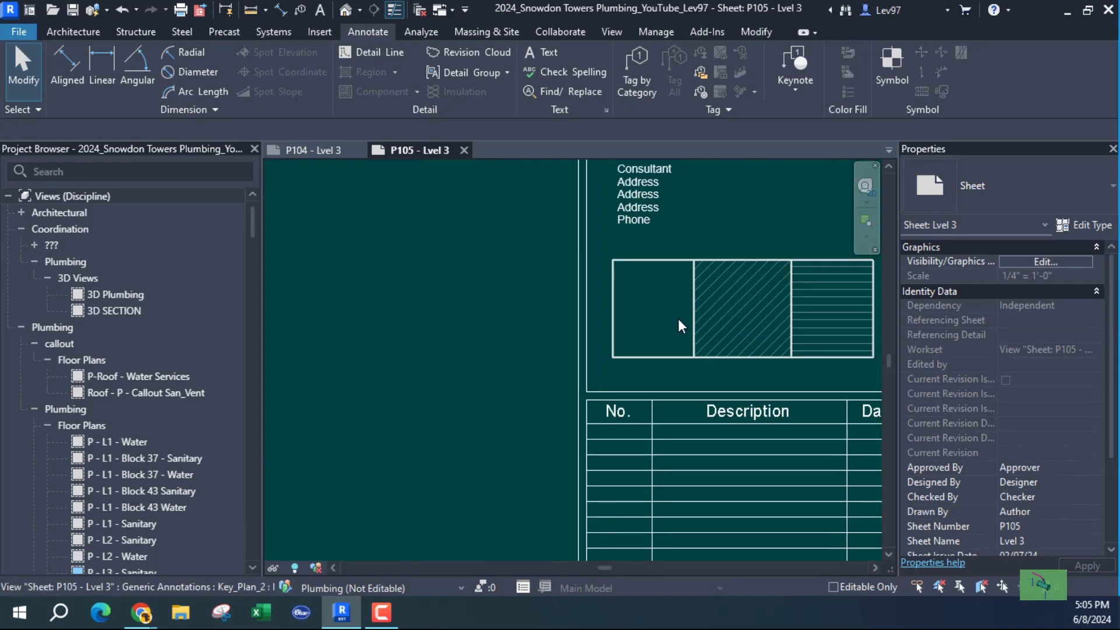
pyautogui.scroll(-3, 558, 326)
pyautogui.scroll(-2, 493, 378)
pyautogui.scroll(1, 483, 380)
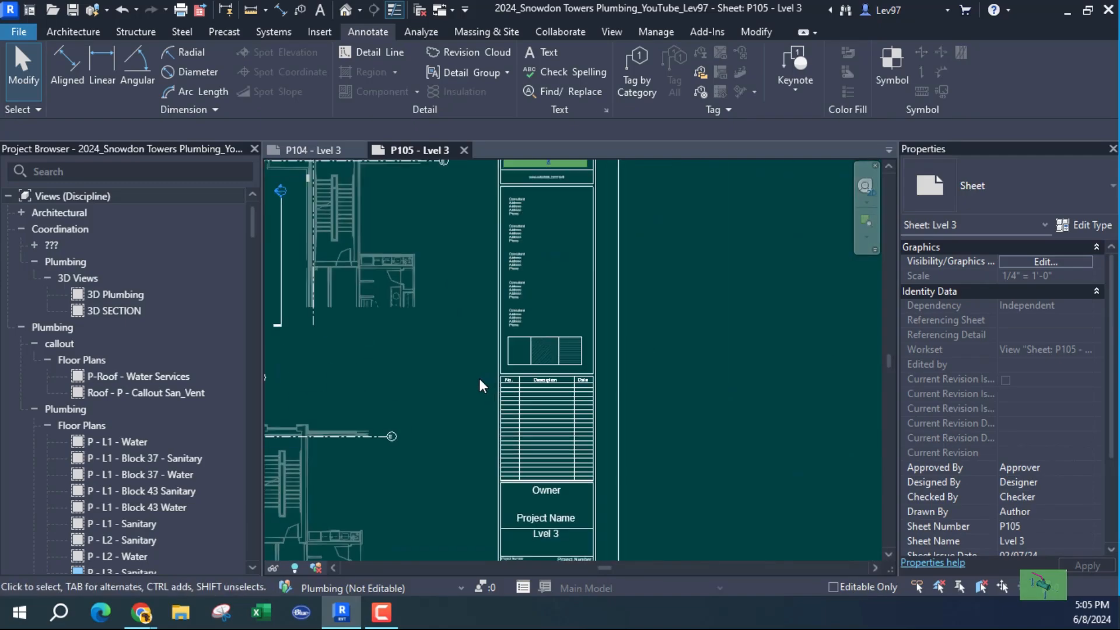
pyautogui.moveTo(483, 380); pyautogui.dragTo(595, 380, button='middle')
pyautogui.scroll(3, 654, 339)
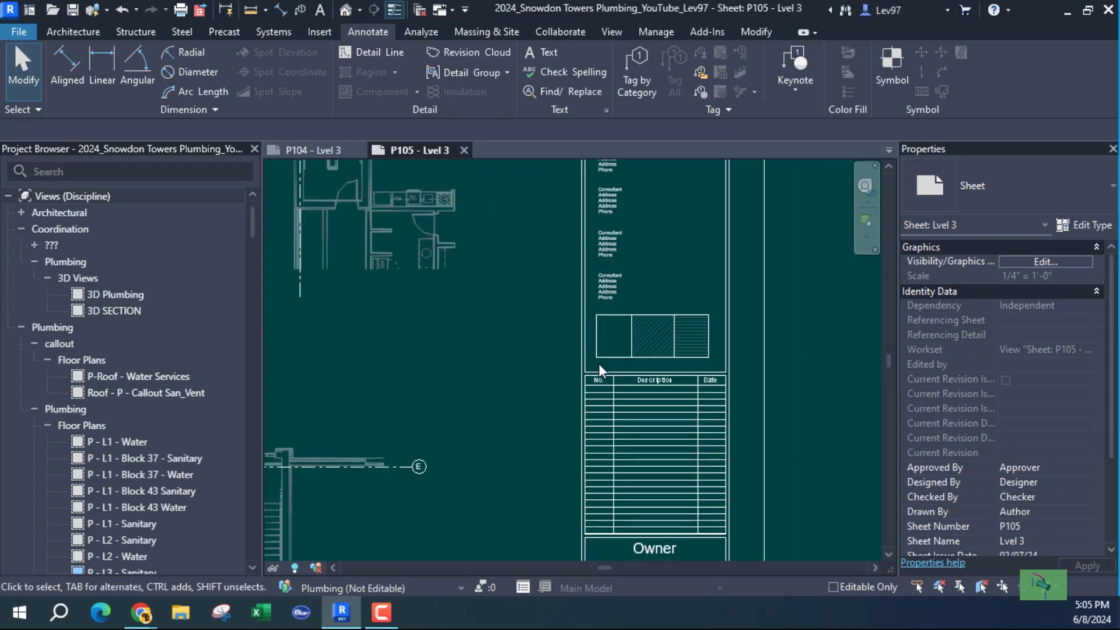
pyautogui.scroll(-2, 569, 355)
pyautogui.moveTo(515, 380); pyautogui.dragTo(687, 378, button='middle')
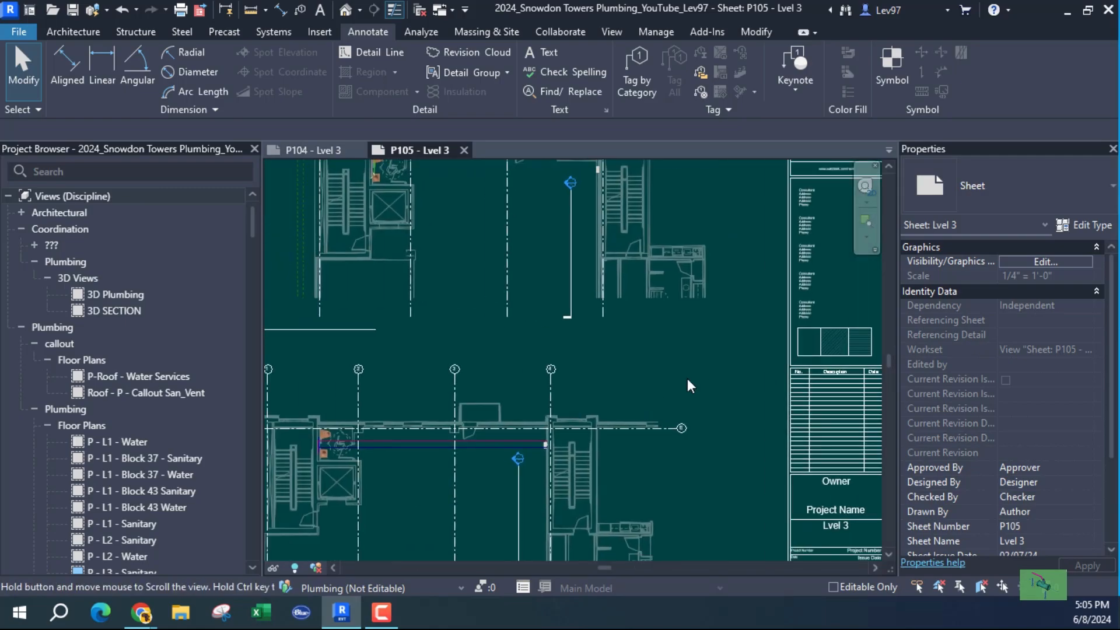
pyautogui.scroll(-2, 628, 330)
pyautogui.scroll(1, 503, 257)
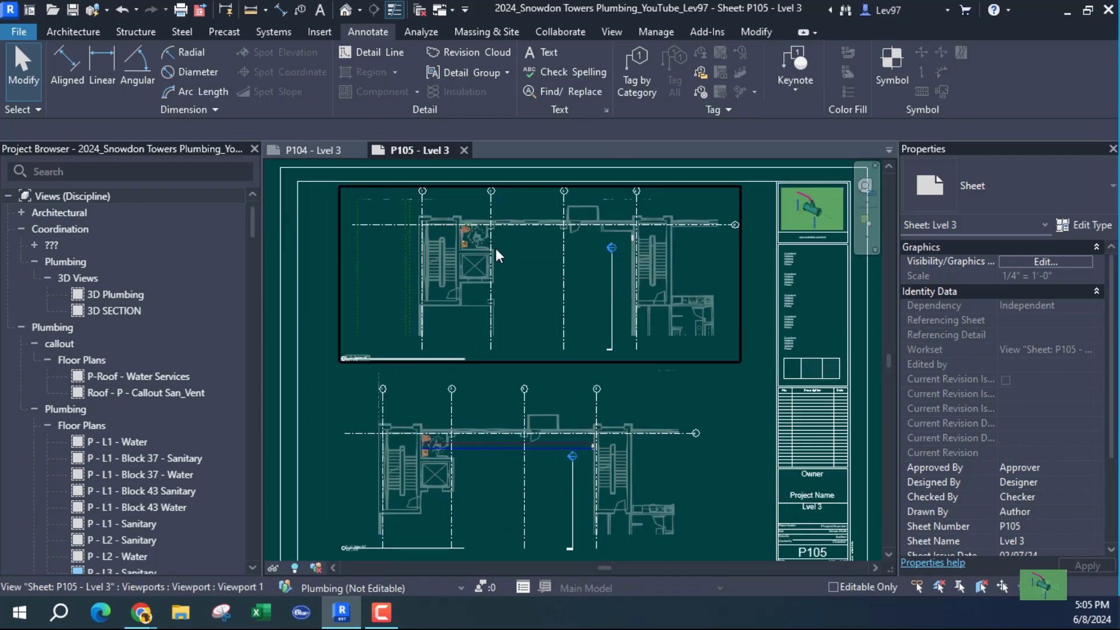
pyautogui.moveTo(513, 267); pyautogui.dragTo(509, 245, button='middle')
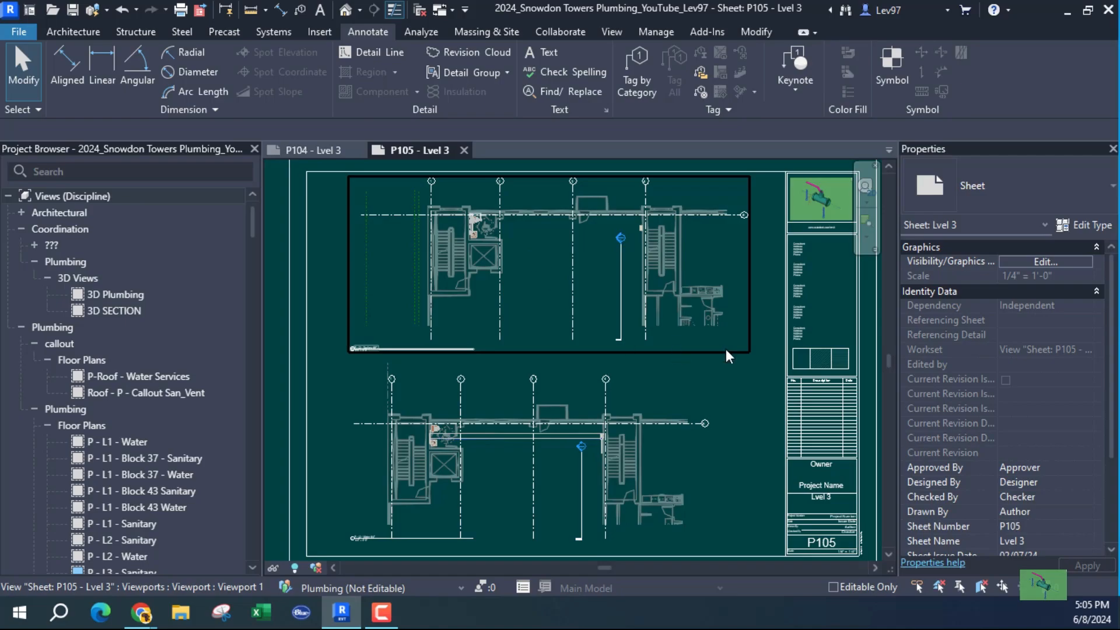
pyautogui.moveTo(721, 379); pyautogui.dragTo(529, 381, button='middle')
pyautogui.scroll(1, 637, 350)
pyautogui.scroll(3, 621, 359)
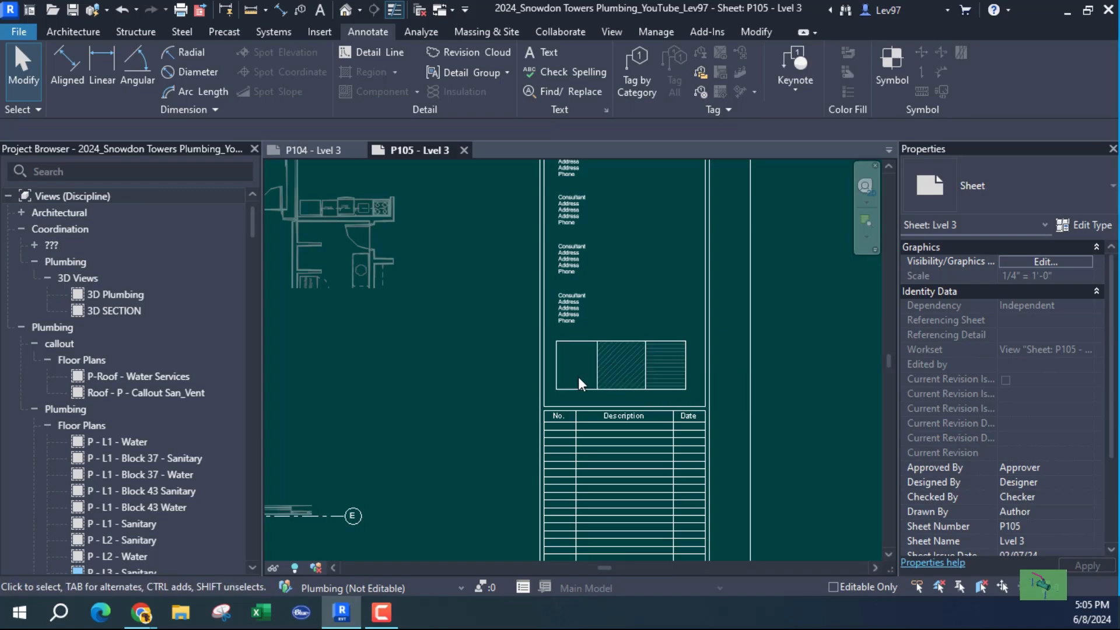
pyautogui.moveTo(639, 383); pyautogui.dragTo(710, 348, button='middle')
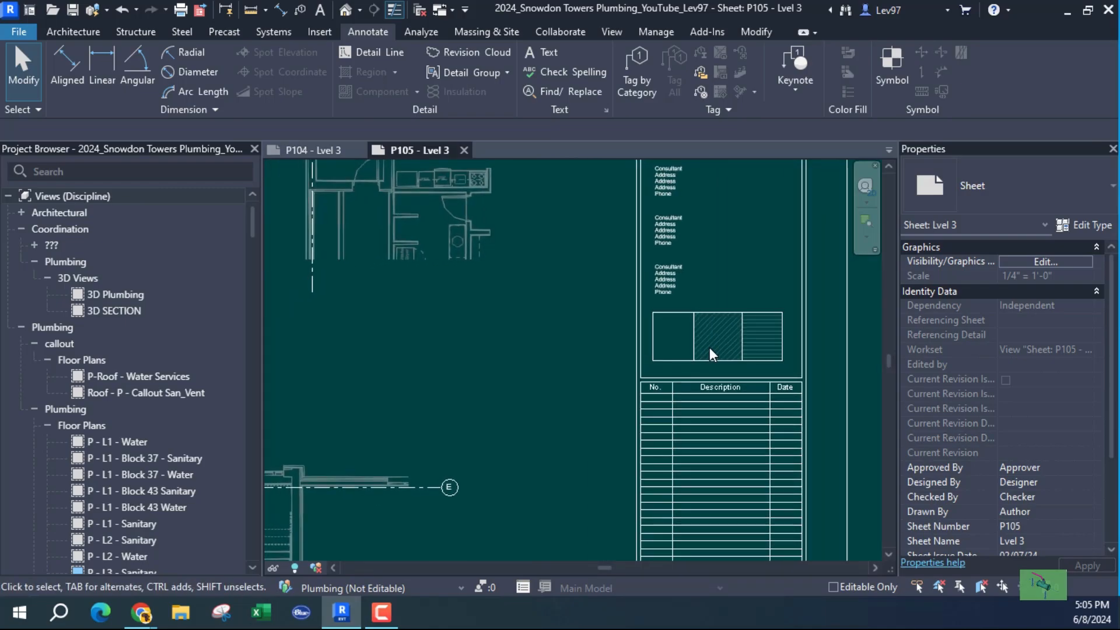
# Open the P - L3 - Sanitary 1/4" floor plan
pyautogui.scroll(-5, 708, 348)
pyautogui.scroll(-5, 176, 345)
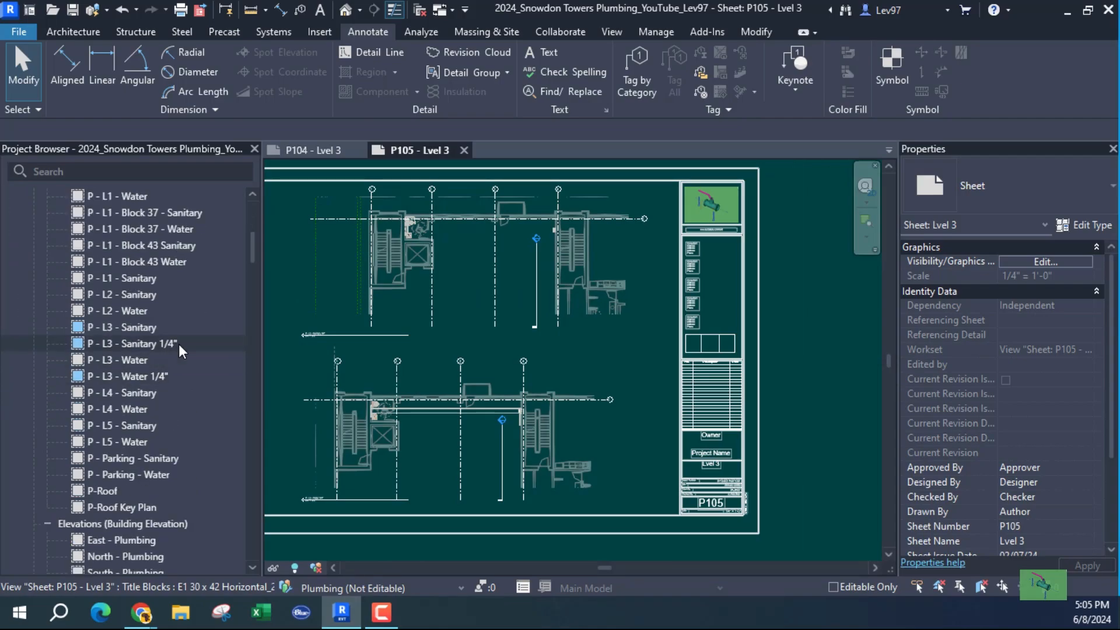
pyautogui.doubleClick(138, 343)
pyautogui.scroll(2, 574, 357)
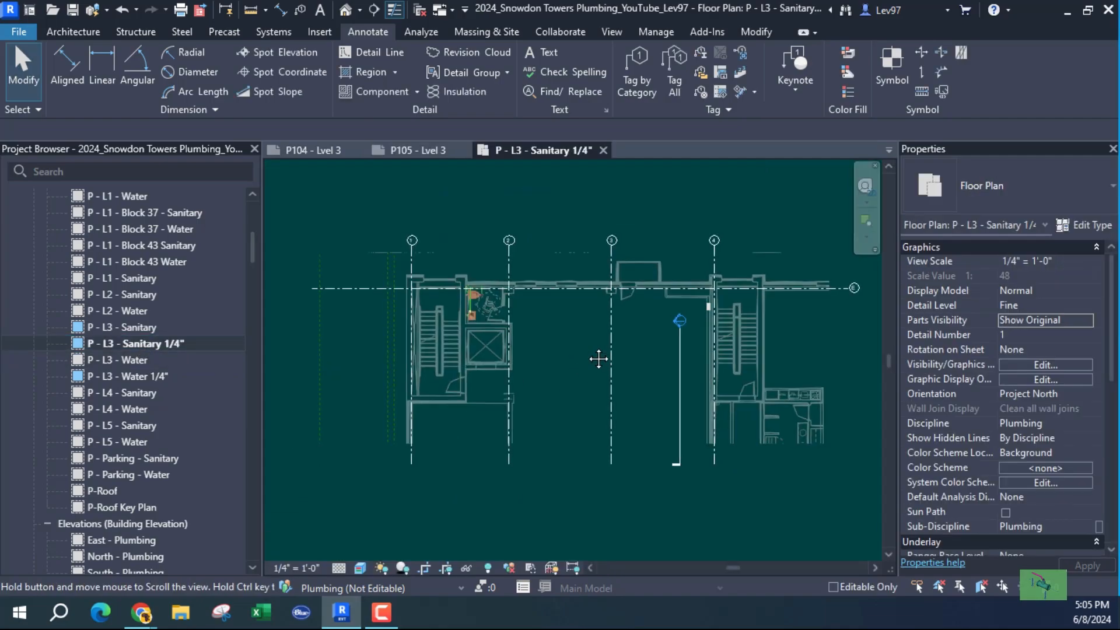
pyautogui.scroll(-4, 578, 353)
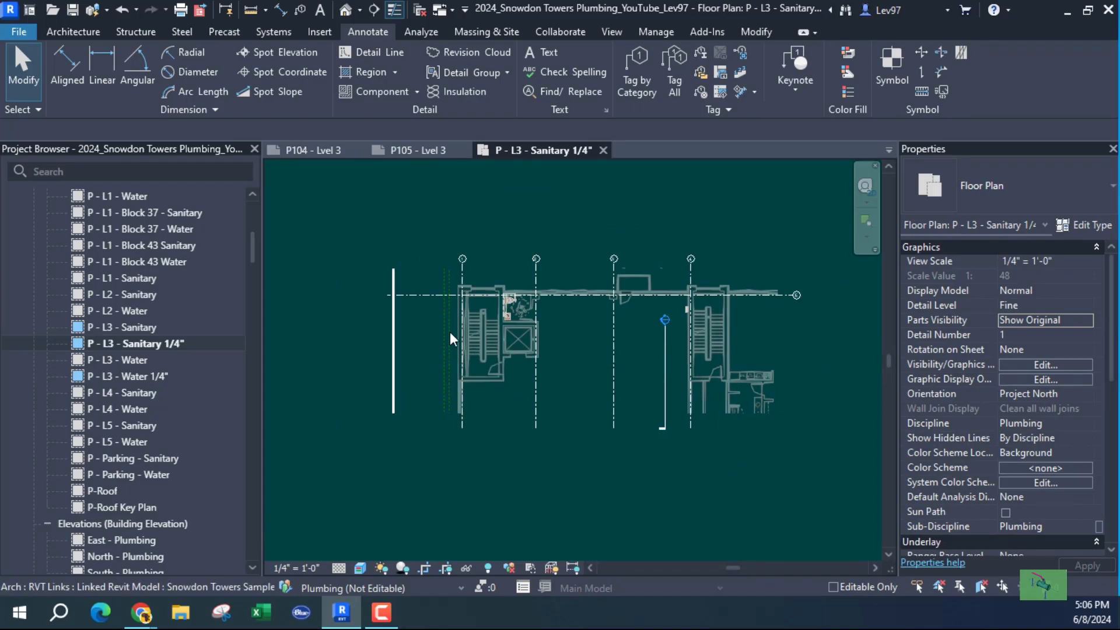
# Hide the Scope Boxes annotation category of the linked Snowdon Towers Sample Architectural.rvt in this floor plan's visibility overrides
pyautogui.press('Tab')
pyautogui.press('v')
pyautogui.press('g')
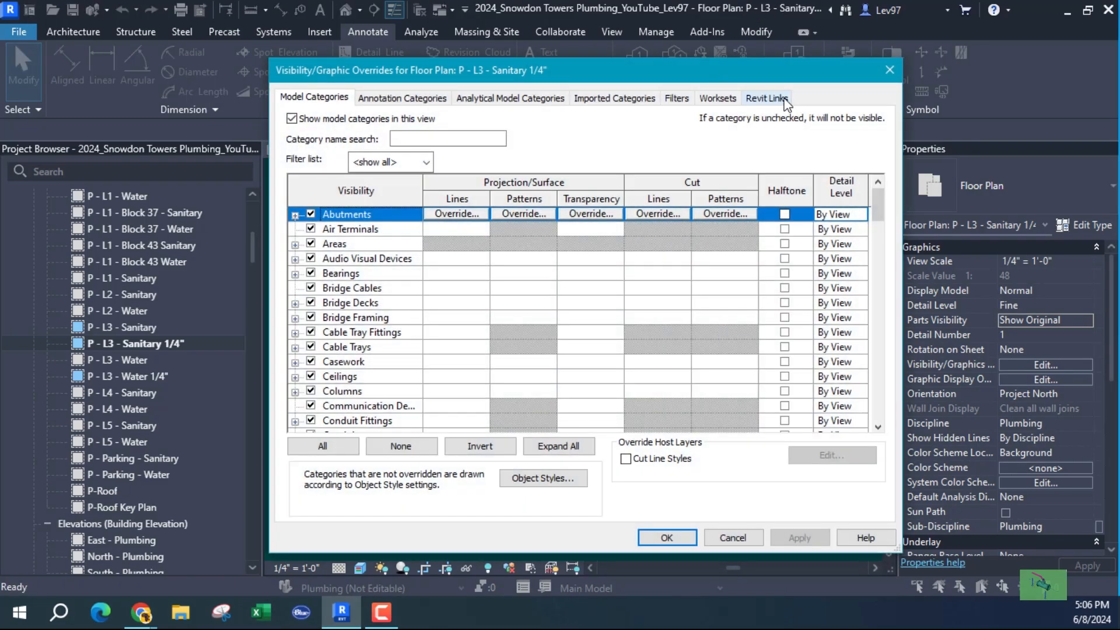
pyautogui.click(767, 96)
pyautogui.click(700, 171)
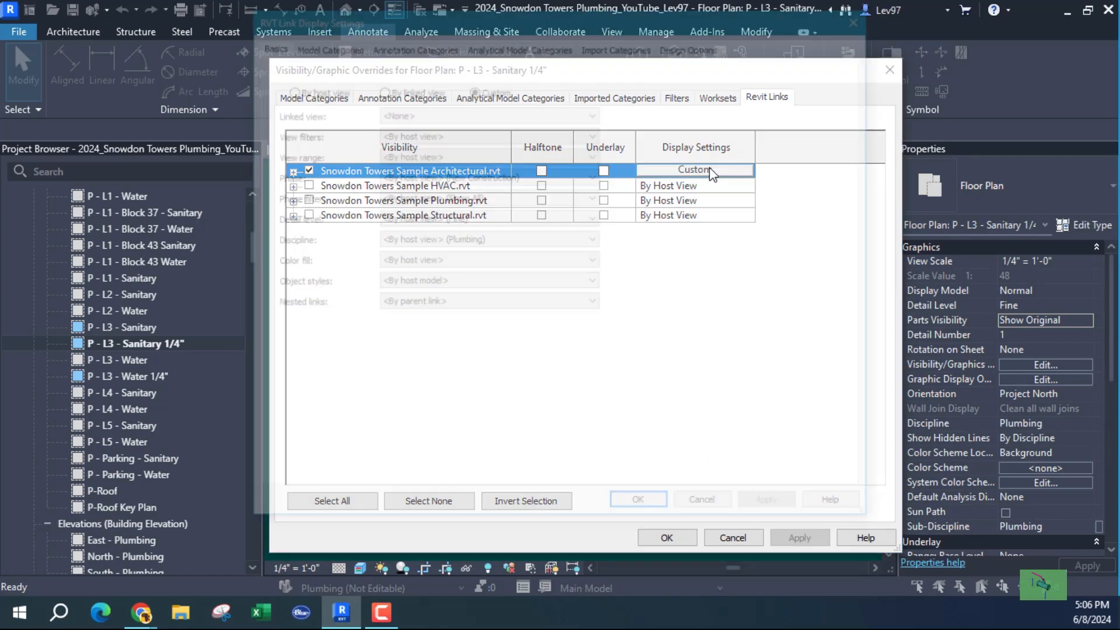
pyautogui.click(391, 45)
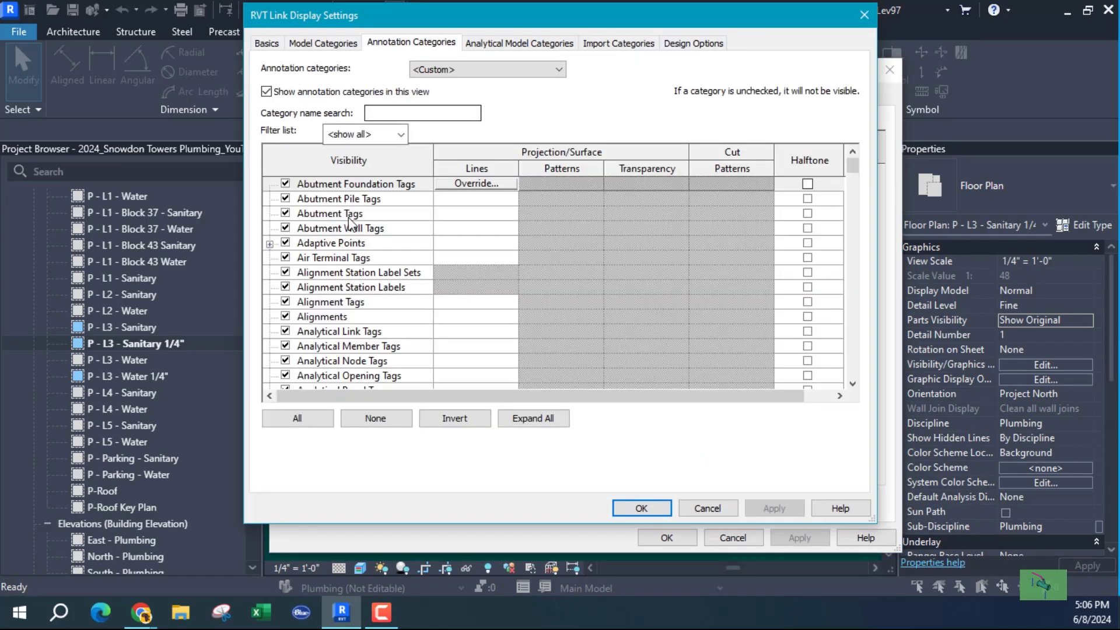
pyautogui.click(350, 229)
pyautogui.press('s')
pyautogui.scroll(-1, 352, 298)
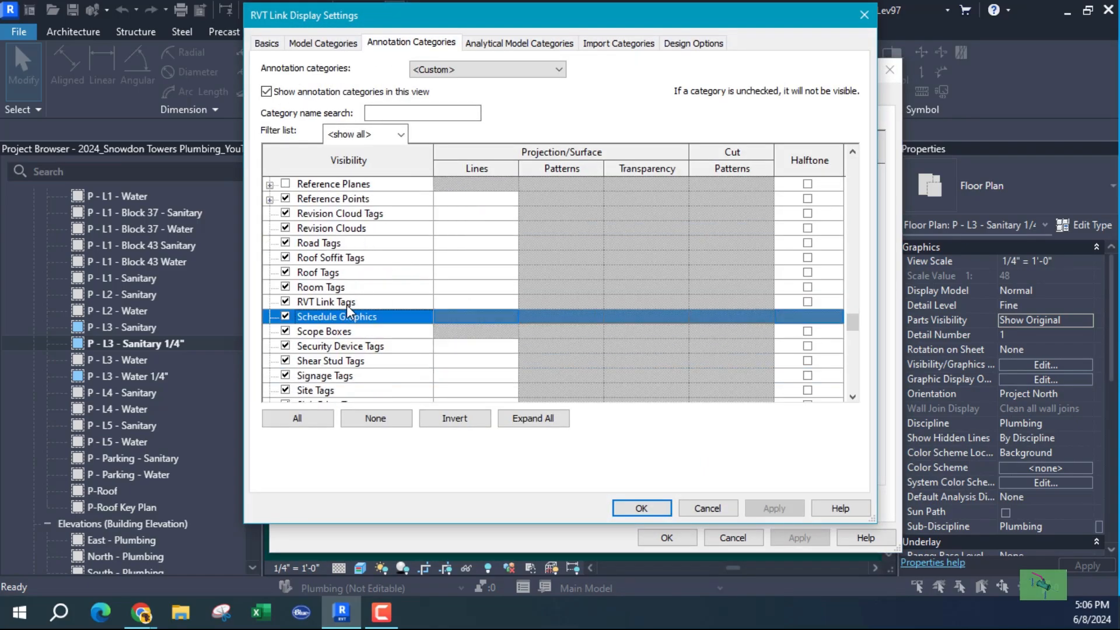
pyautogui.click(286, 331)
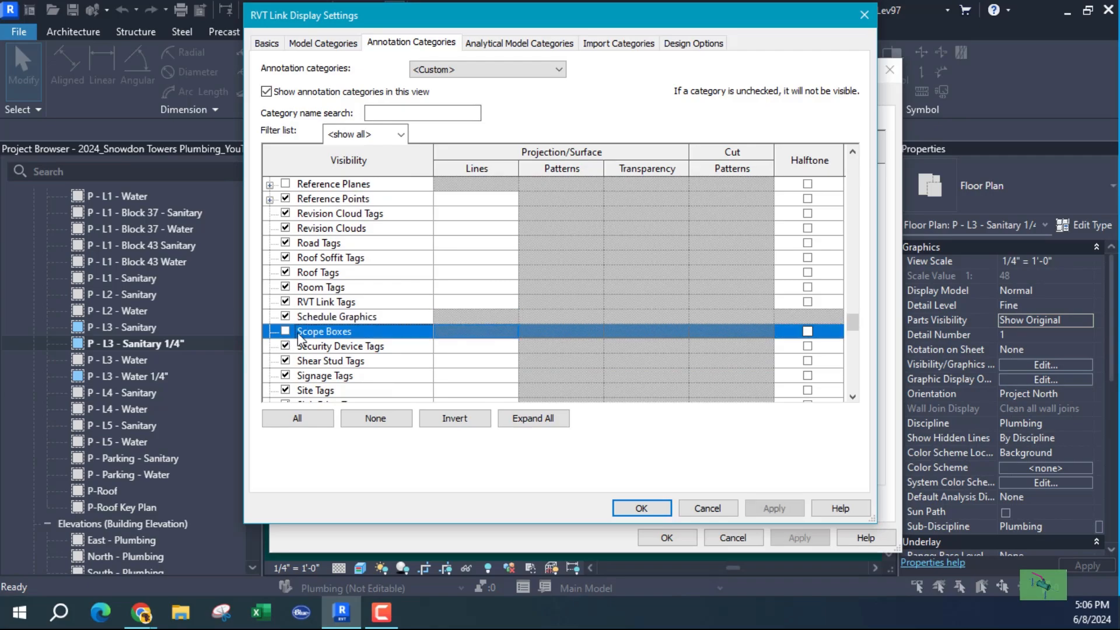
pyautogui.click(641, 508)
pyautogui.click(667, 537)
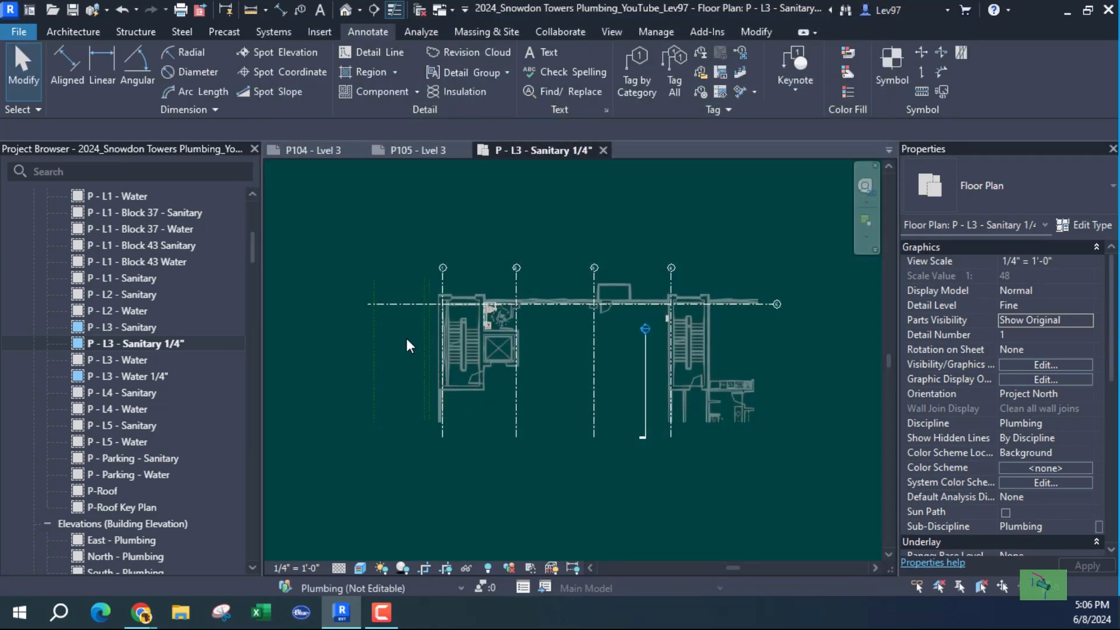
# Set the floor plan's detail level to Medium and its visual style to Hidden Line
pyautogui.scroll(4, 583, 333)
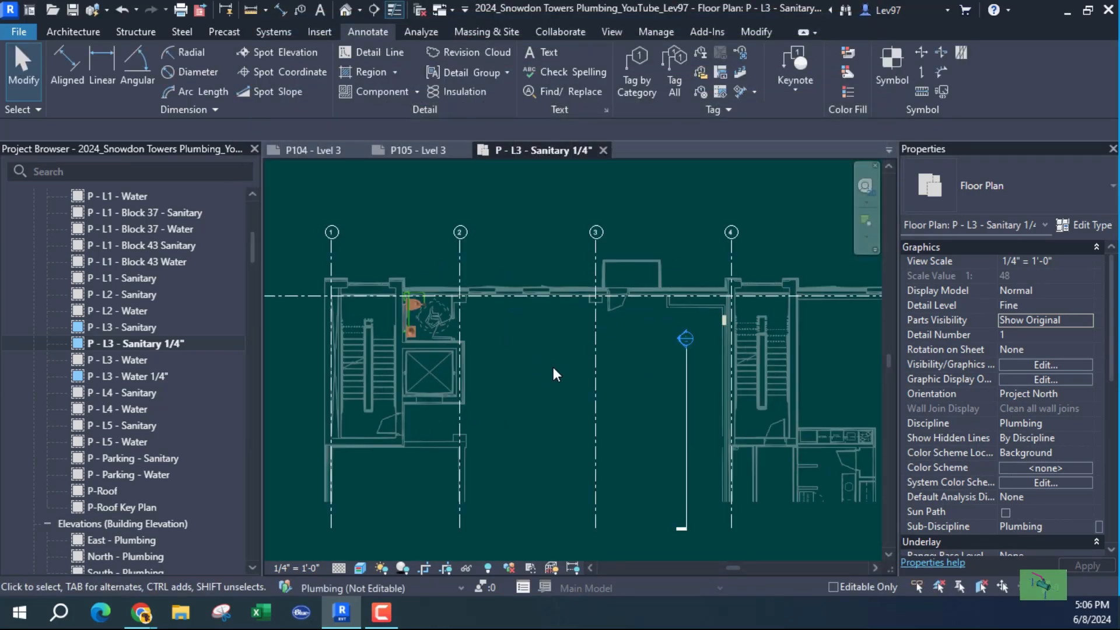
pyautogui.moveTo(558, 366); pyautogui.dragTo(613, 325, button='middle')
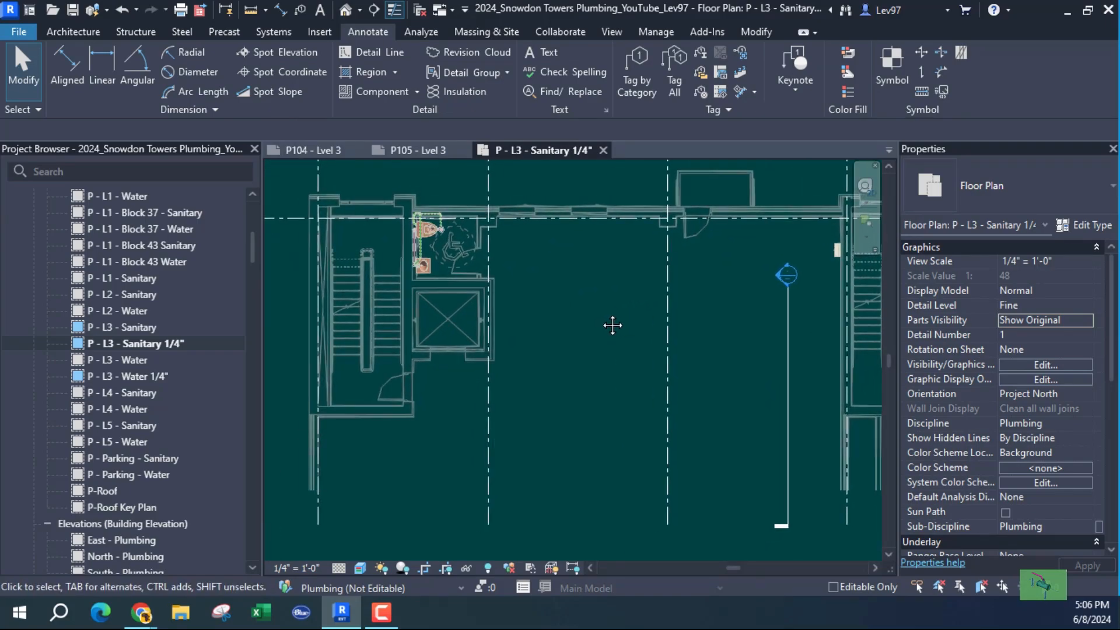
pyautogui.click(339, 567)
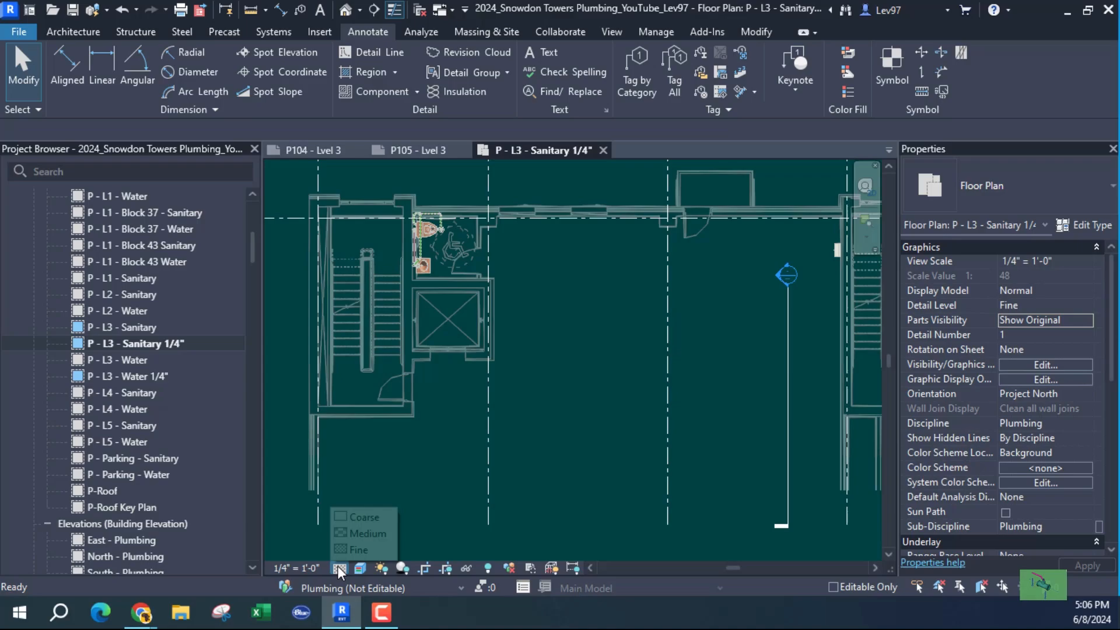
pyautogui.click(359, 534)
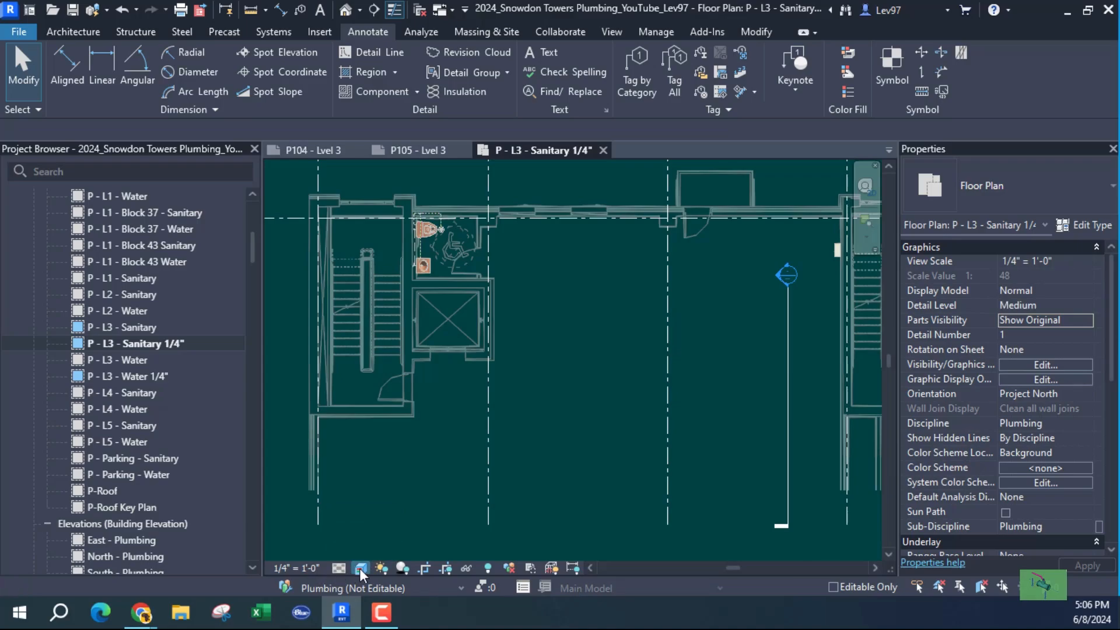
pyautogui.click(359, 568)
pyautogui.click(397, 484)
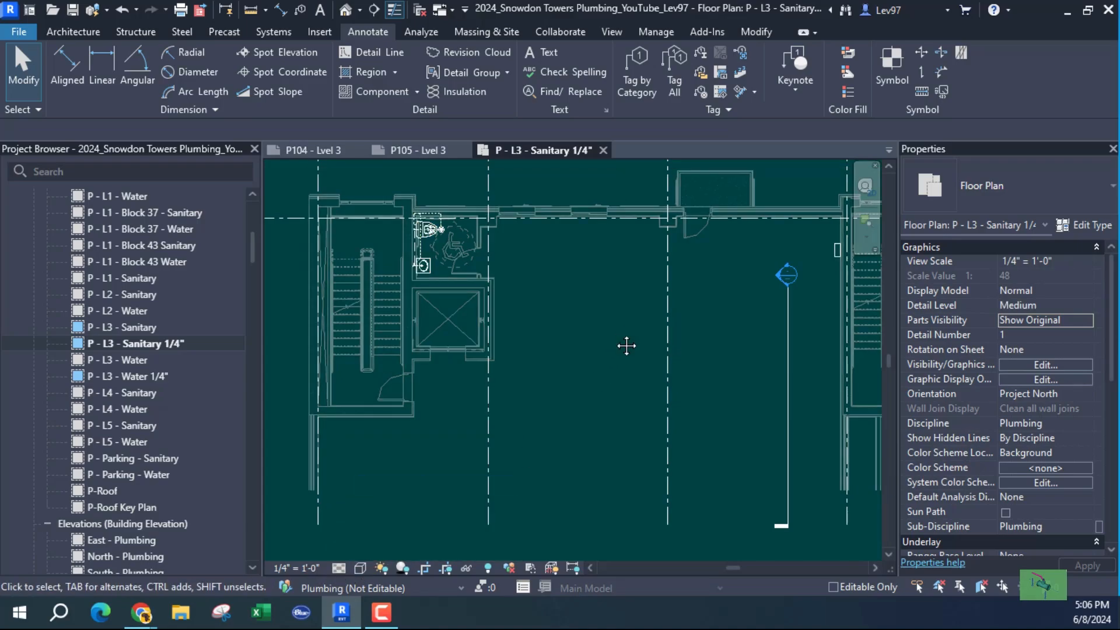
# Draw a detail-line rectangle about 15'-6" wide by 6'-6" high in the open area between grids 2 and 3
pyautogui.scroll(-1, 596, 379)
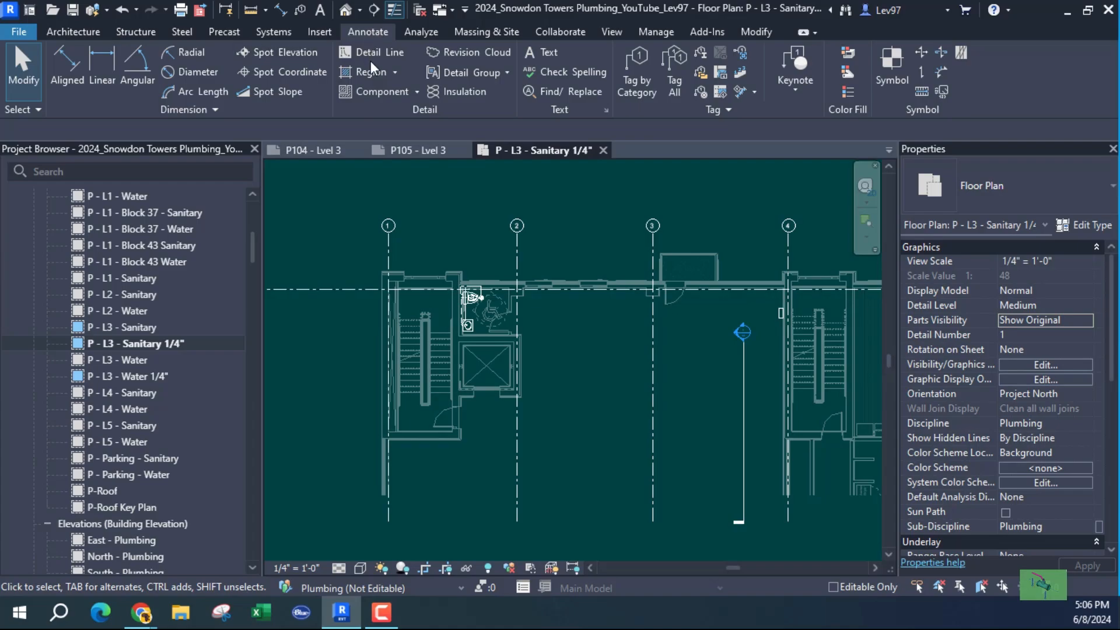
pyautogui.click(397, 72)
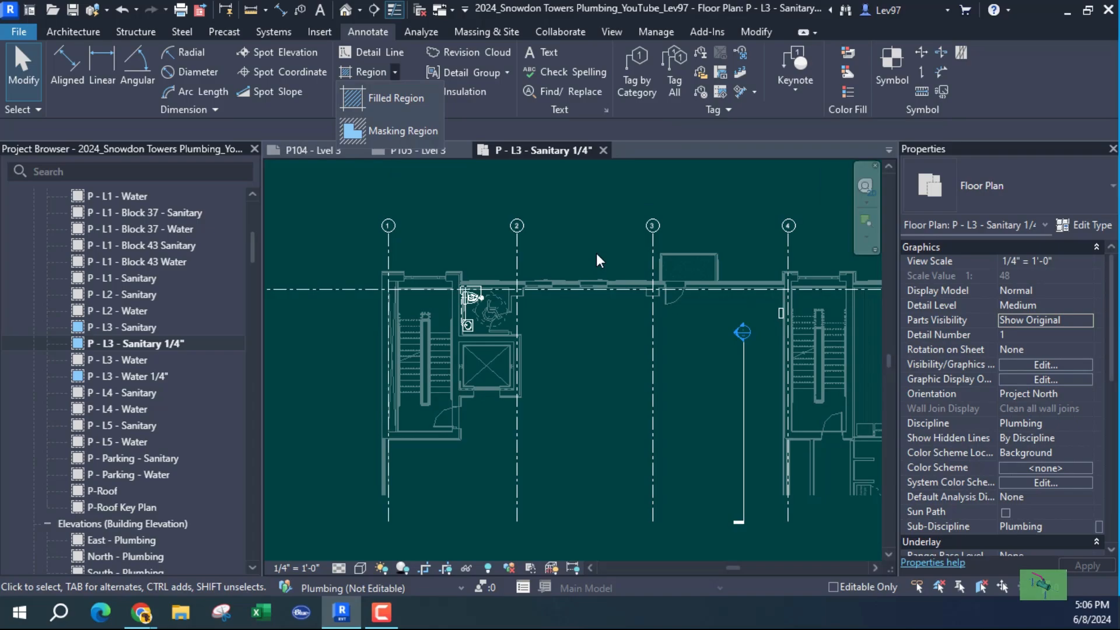
pyautogui.click(558, 233)
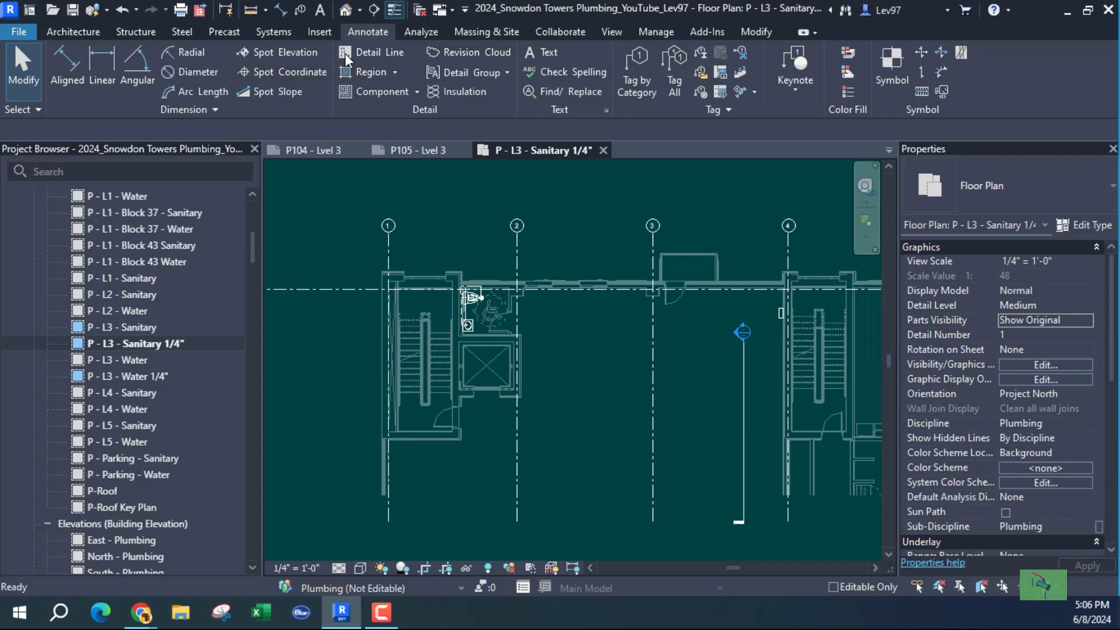
pyautogui.click(371, 52)
pyautogui.click(717, 53)
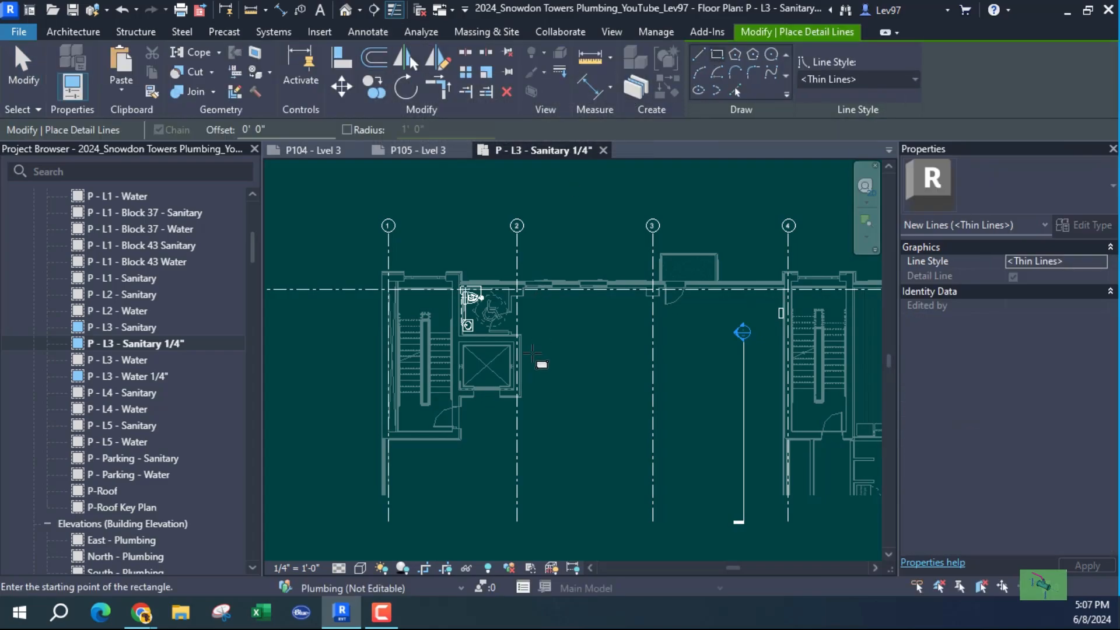
pyautogui.click(532, 353)
pyautogui.click(633, 395)
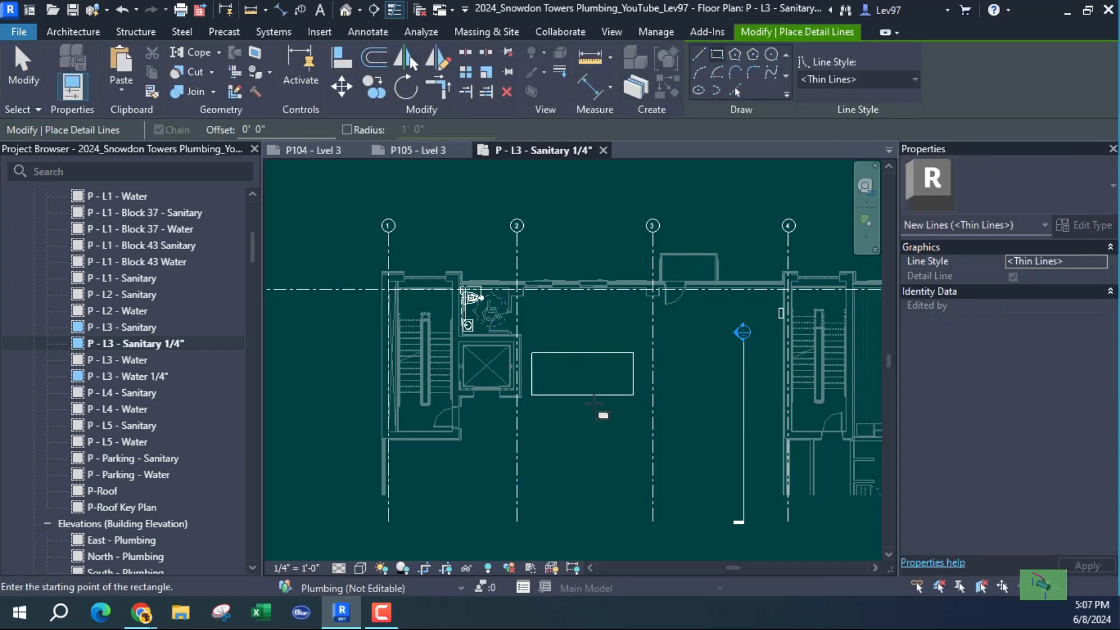
pyautogui.press('Escape')
pyautogui.press('Escape')
# Divide the rectangle into three cells with two vertical detail lines, the first about 5'-0" from its left edge
pyautogui.click(371, 52)
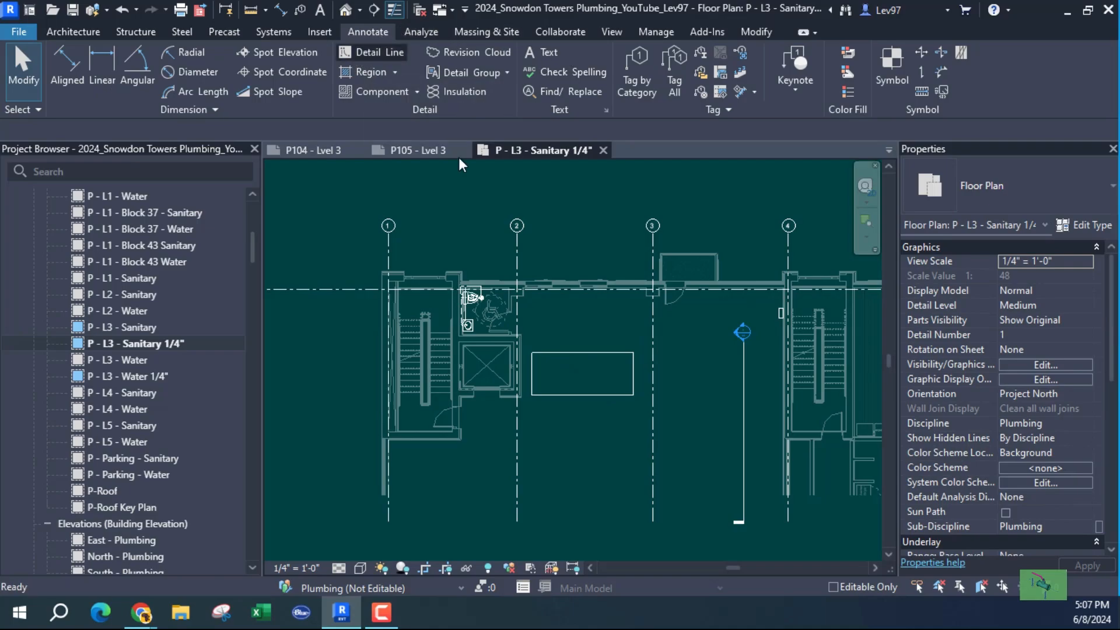
pyautogui.click(563, 353)
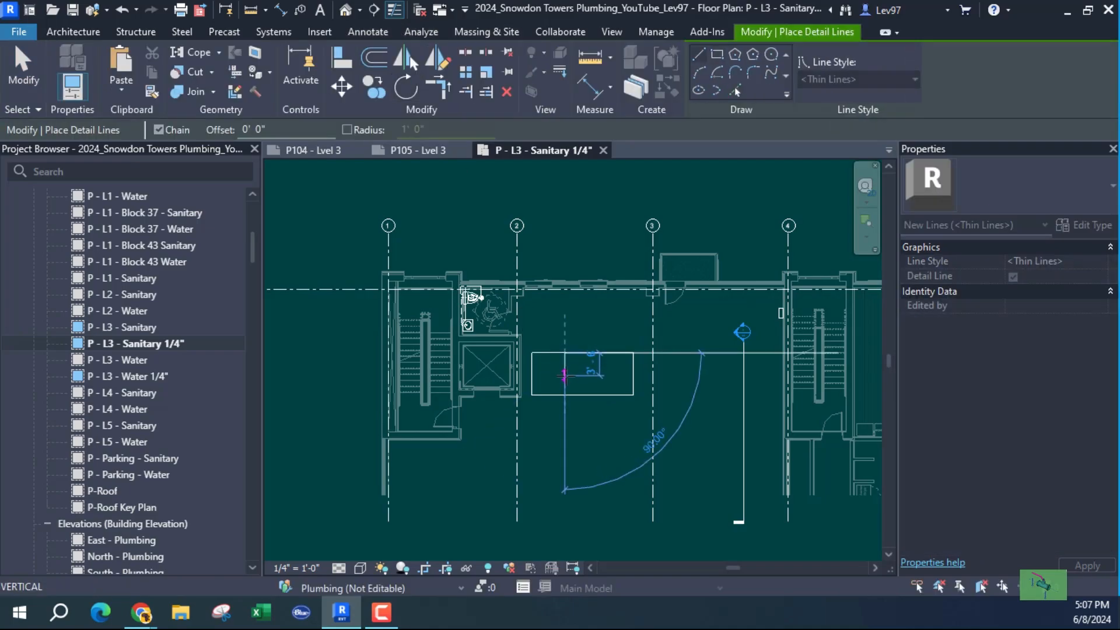
pyautogui.click(565, 395)
pyautogui.press('Escape')
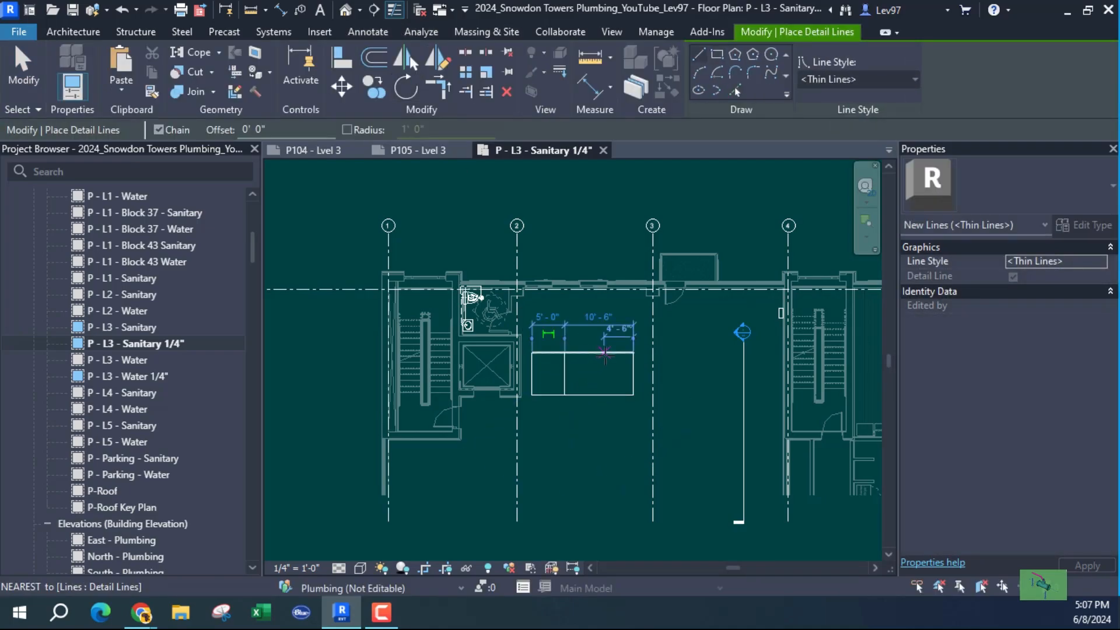
pyautogui.click(601, 353)
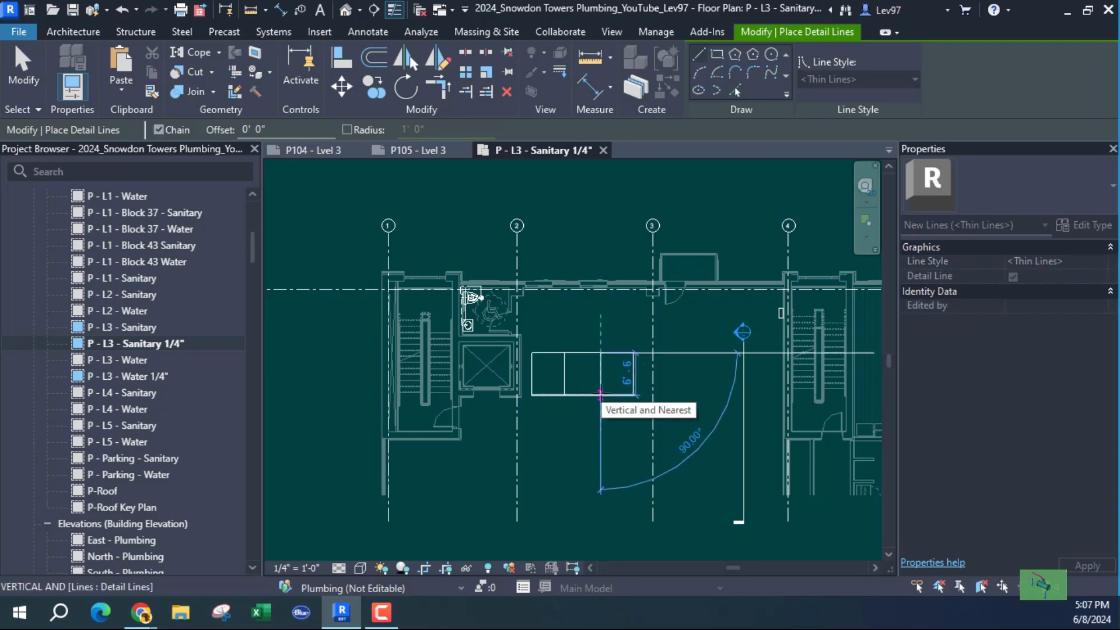
pyautogui.click(600, 395)
pyautogui.press('Escape')
pyautogui.press('Escape')
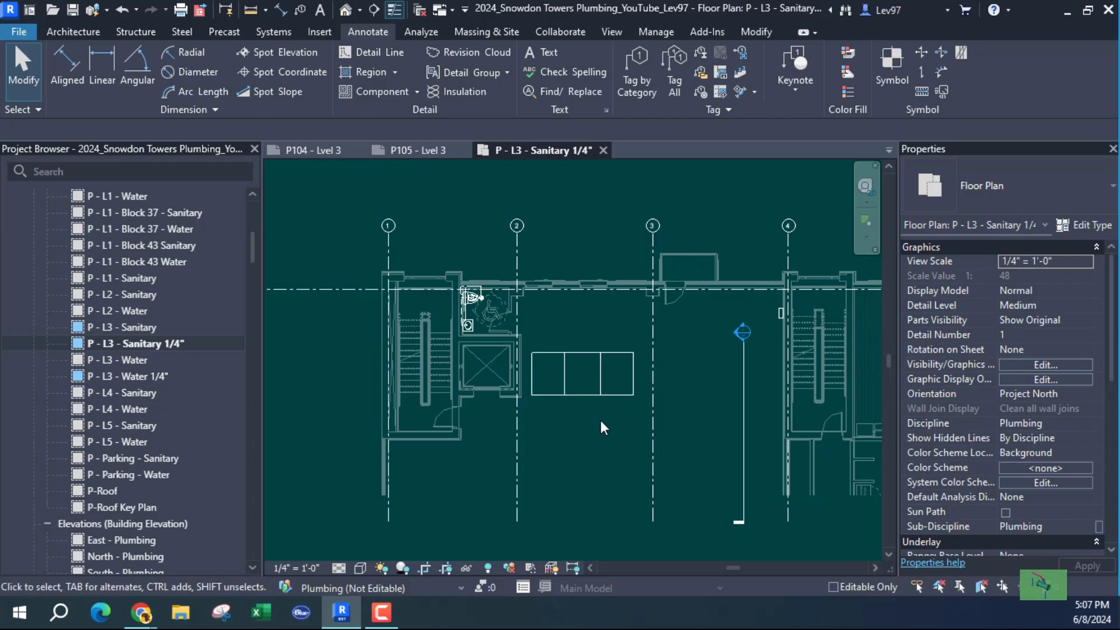
# Open sheet P105 and check the type properties of the key plan in the title block
pyautogui.moveTo(604, 422); pyautogui.dragTo(584, 388, button='middle')
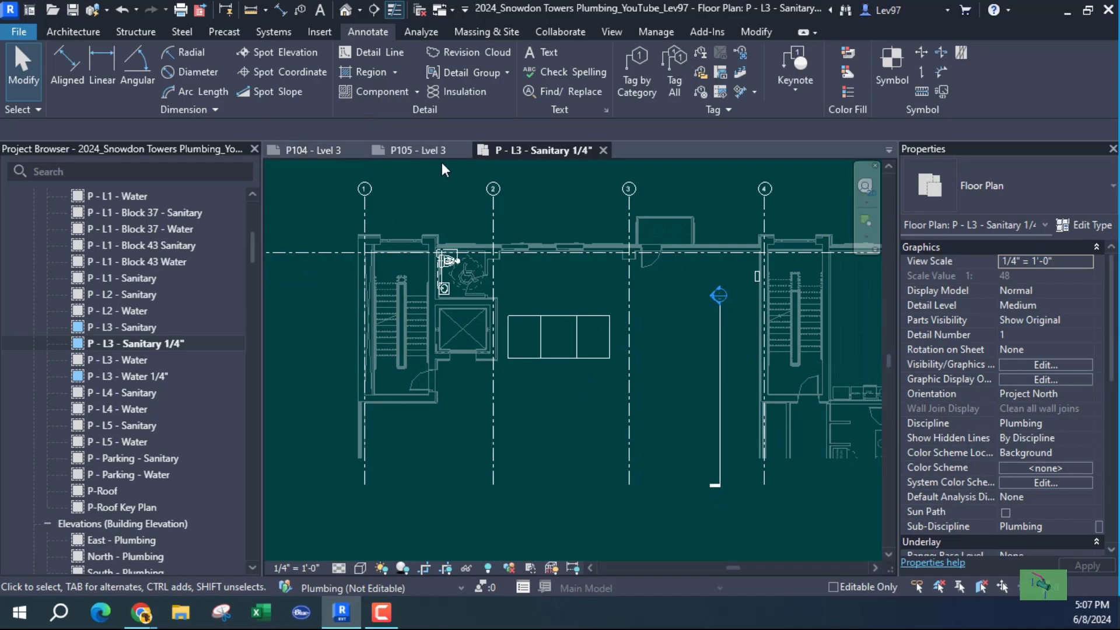
pyautogui.click(408, 149)
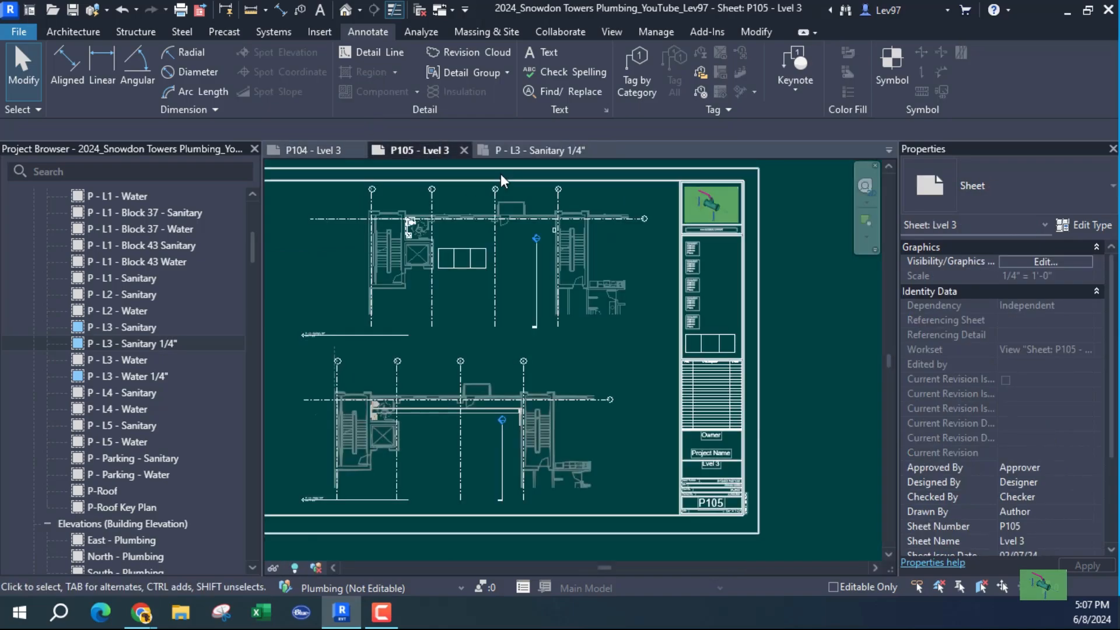
pyautogui.scroll(6, 625, 334)
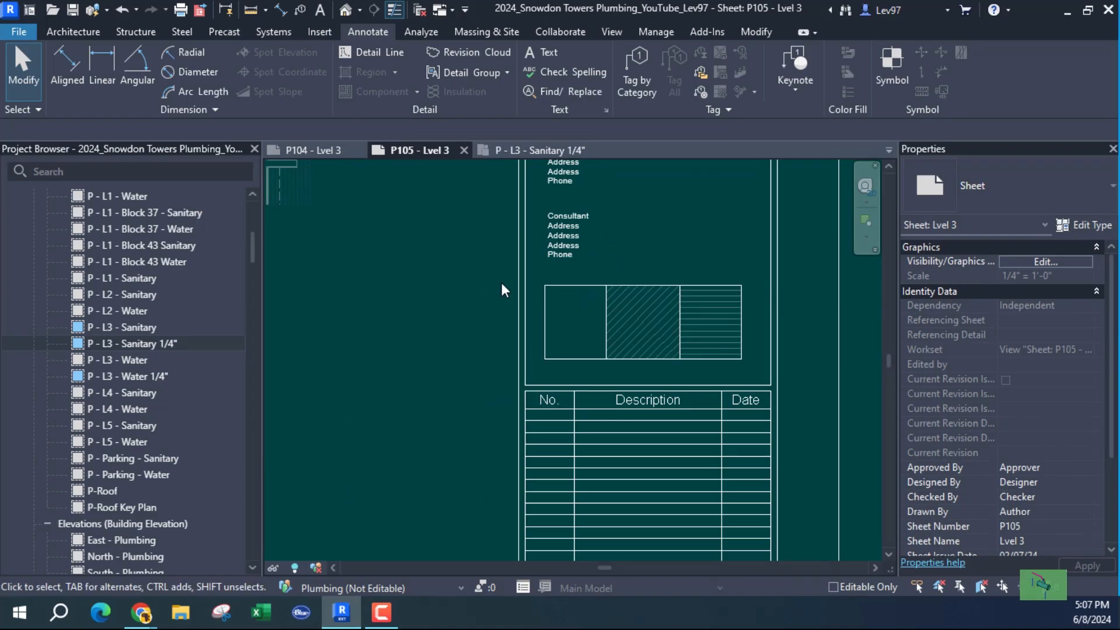
pyautogui.click(583, 286)
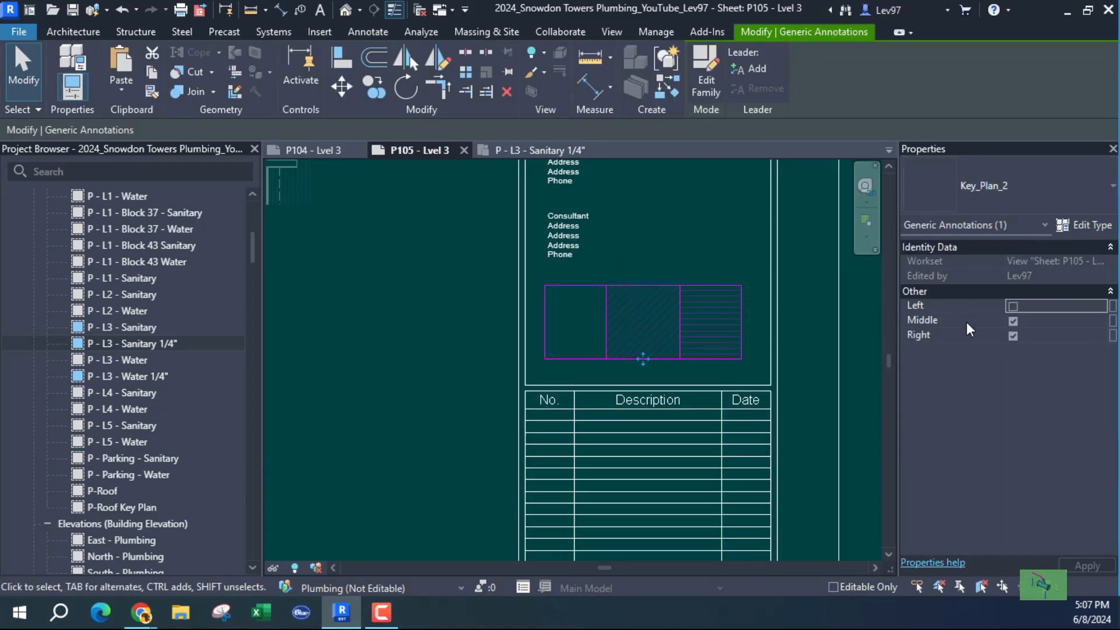
pyautogui.click(1096, 227)
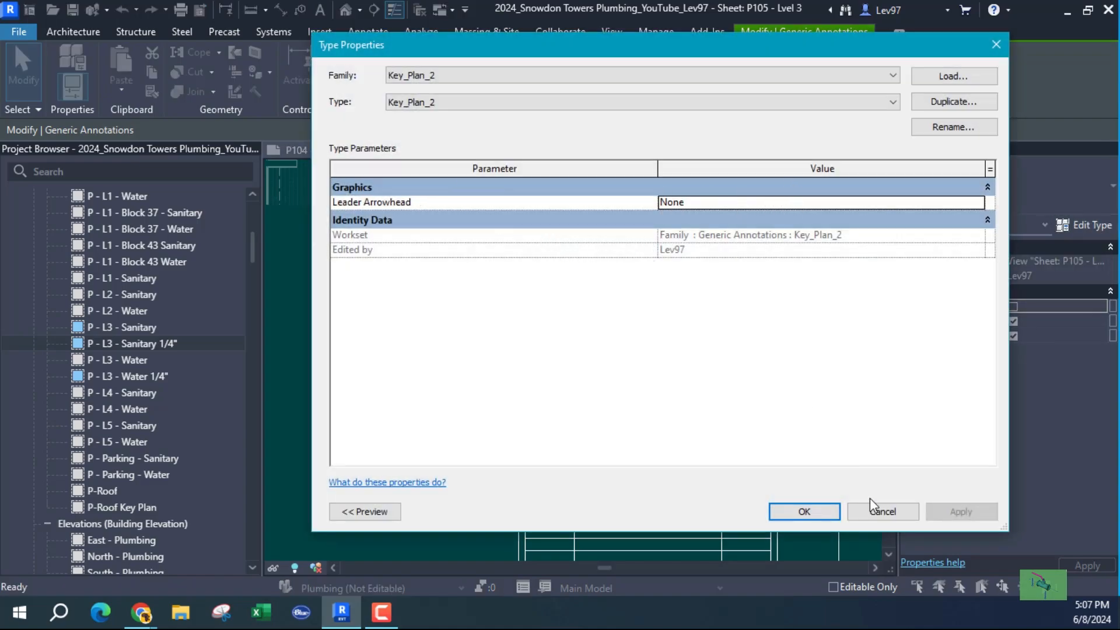
pyautogui.click(881, 510)
pyautogui.click(474, 289)
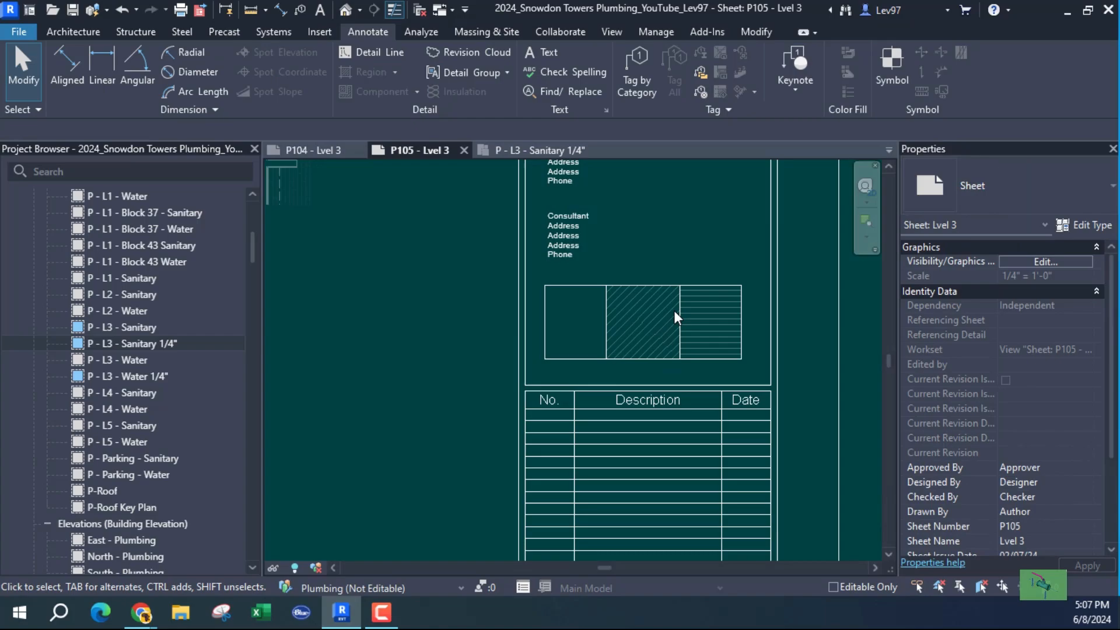
# Open the Key_Plan_2 family for editing and change the left cell's filled region type to Solid Black
pyautogui.click(592, 287)
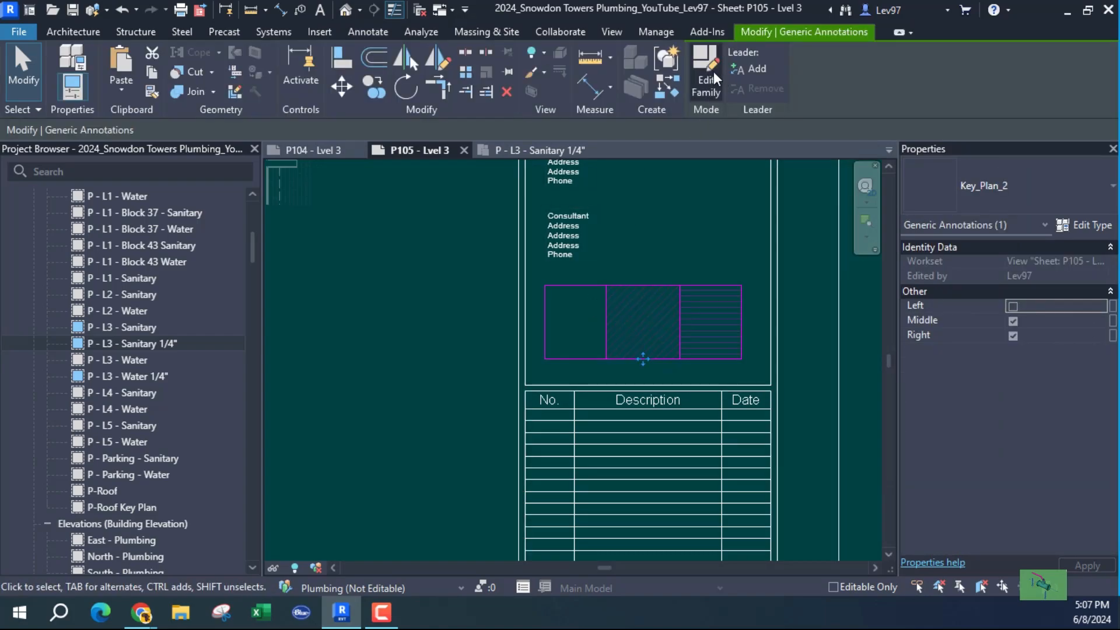
pyautogui.click(703, 81)
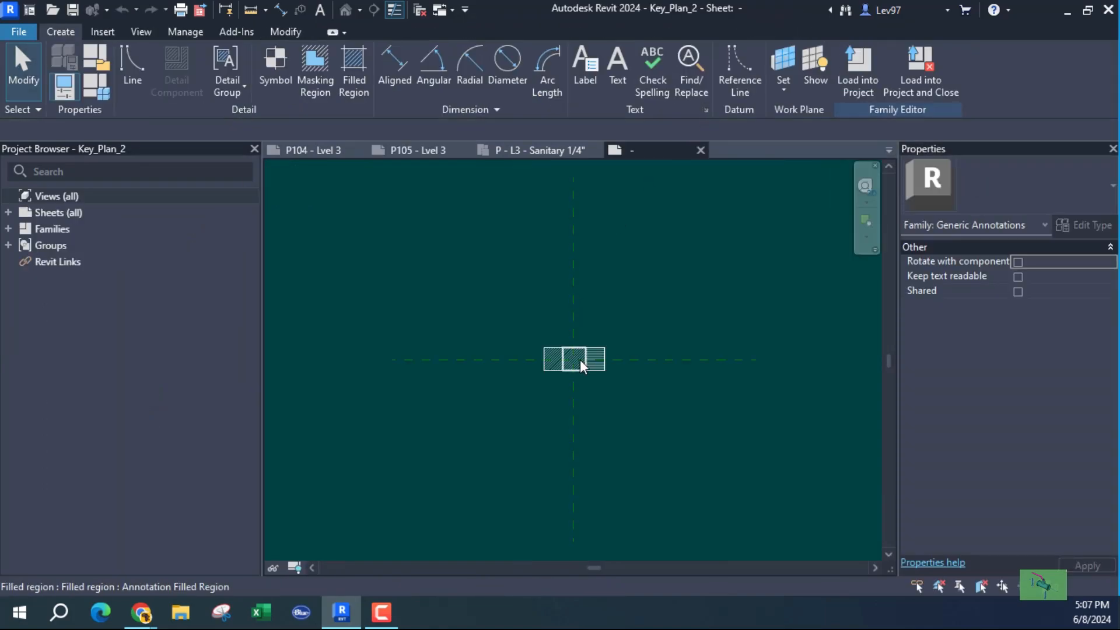
pyautogui.scroll(5, 579, 360)
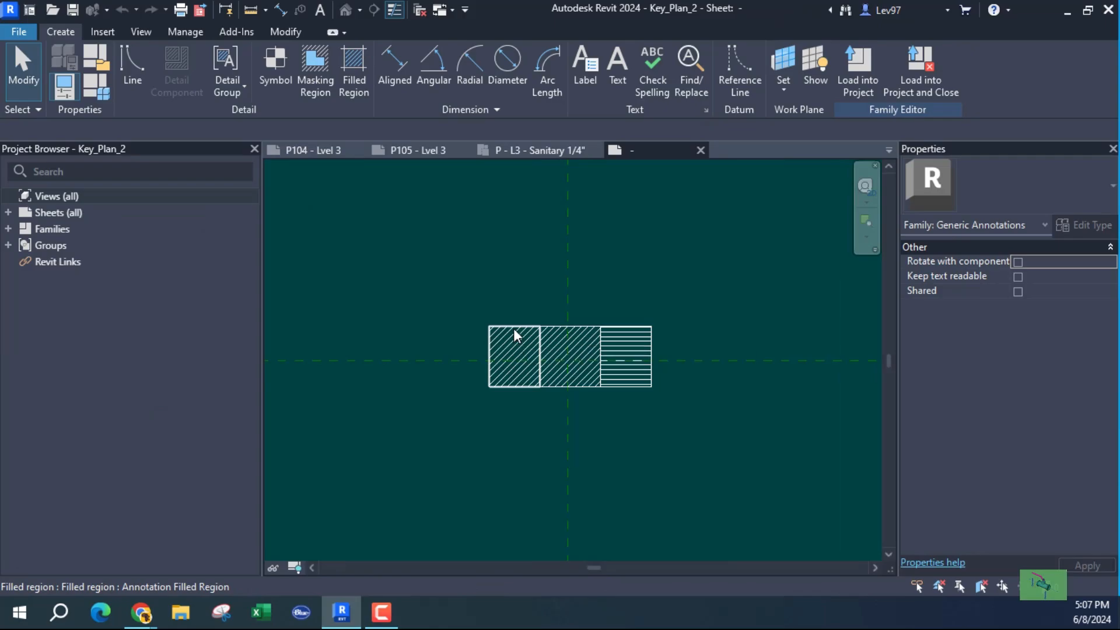
pyautogui.click(514, 331)
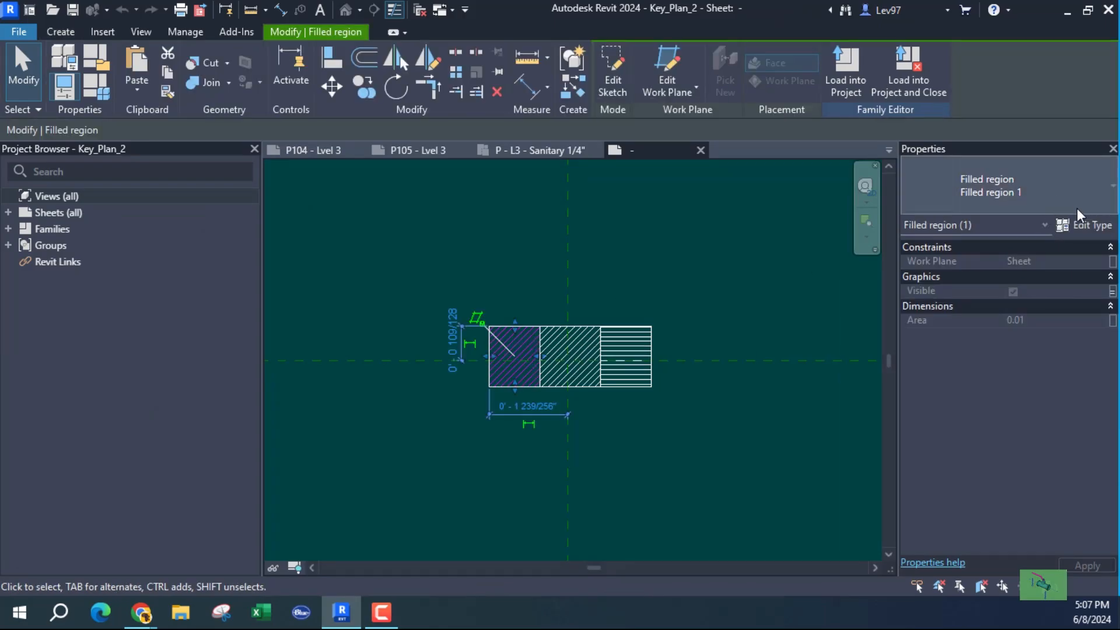
pyautogui.click(1083, 184)
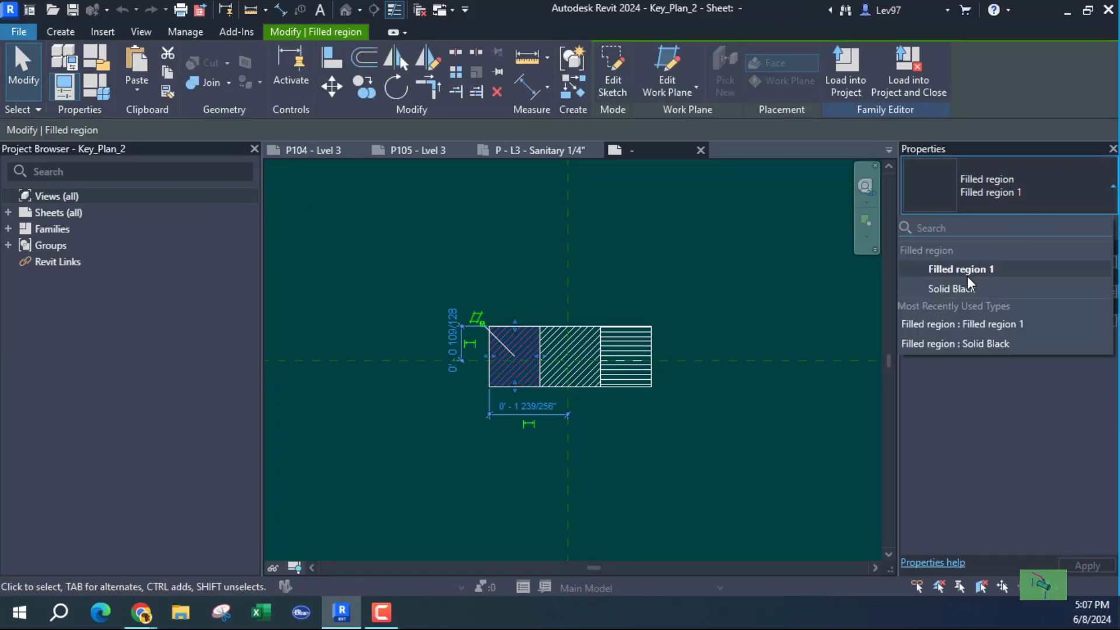
pyautogui.click(951, 289)
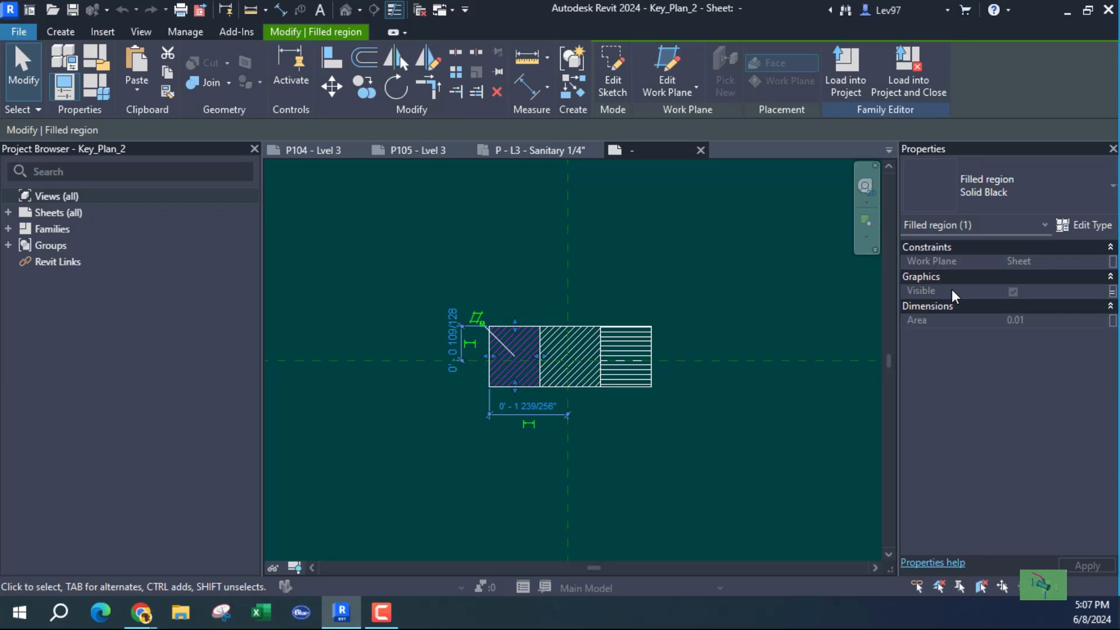
# Set the foreground fill pattern of the Solid Black filled region type to <Solid fill>
pyautogui.click(1086, 225)
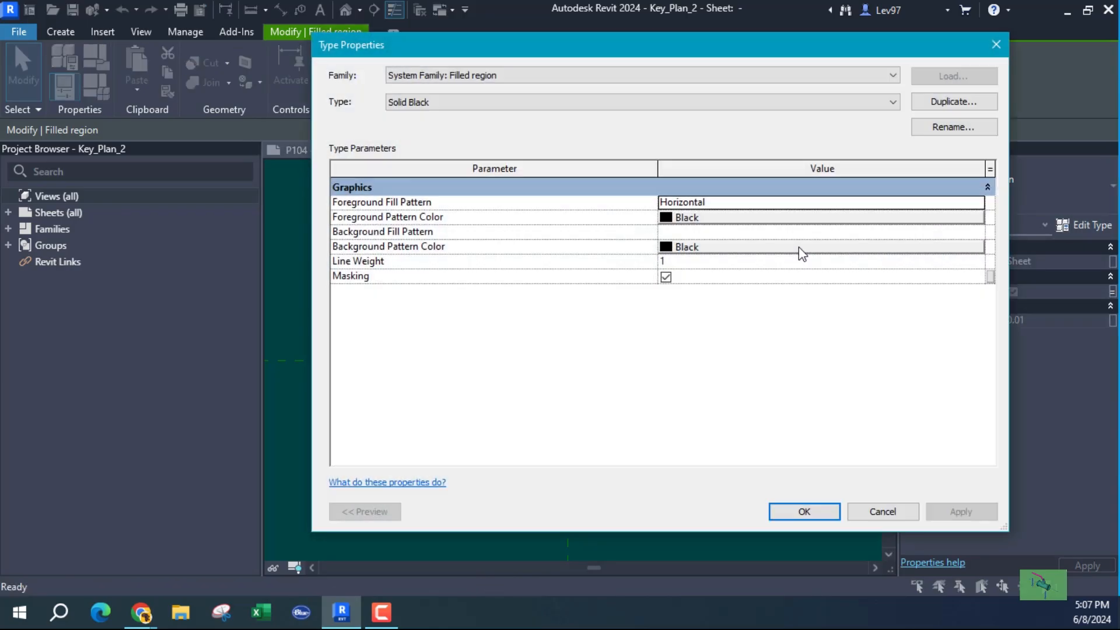
pyautogui.click(748, 200)
pyautogui.click(979, 202)
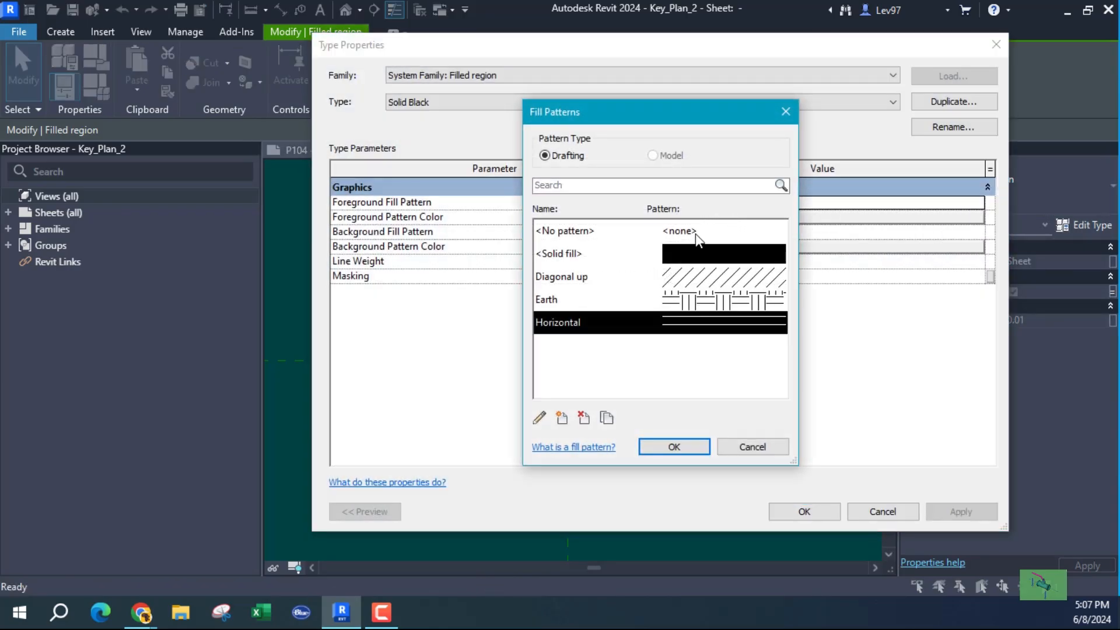
pyautogui.click(659, 257)
pyautogui.click(688, 450)
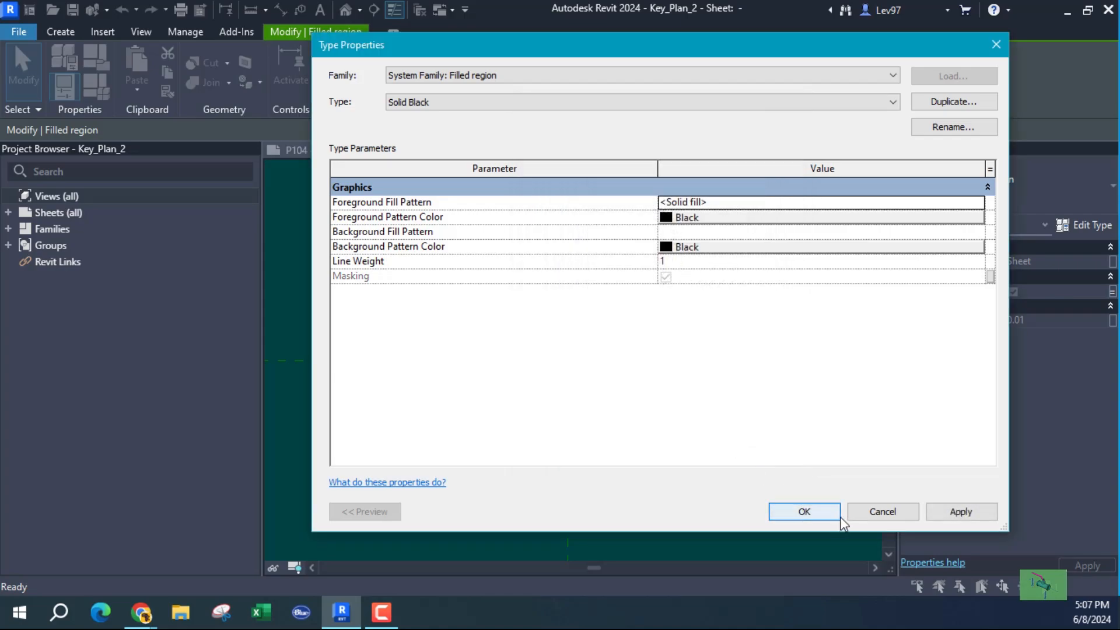
pyautogui.click(808, 510)
pyautogui.click(499, 249)
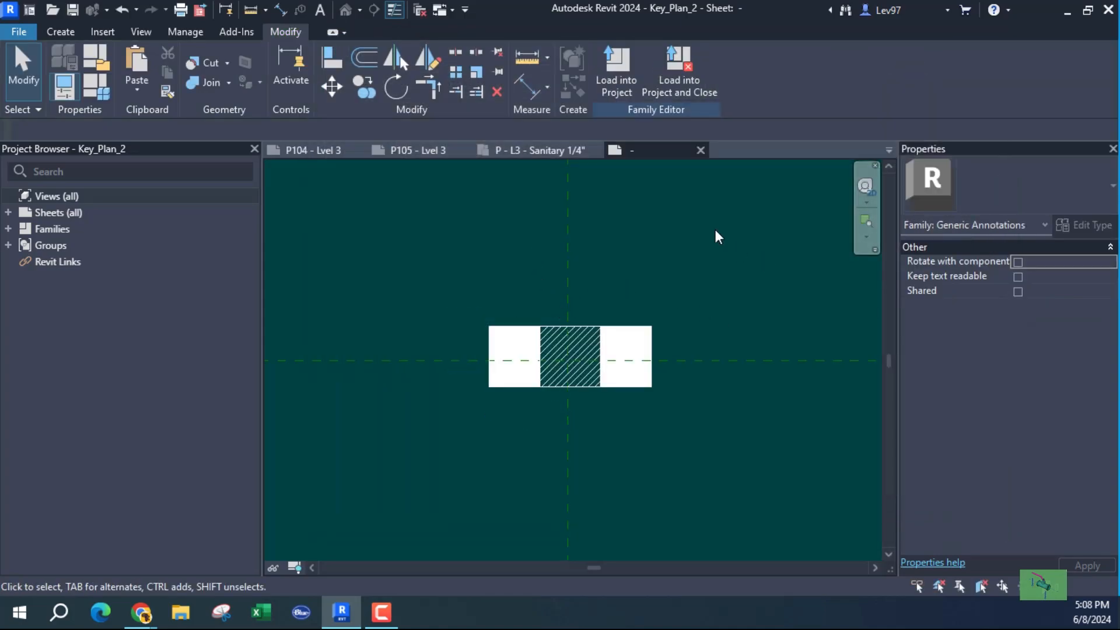
# Save the changes to the Key_Plan_2 family, load it into the project and close the family
pyautogui.click(685, 85)
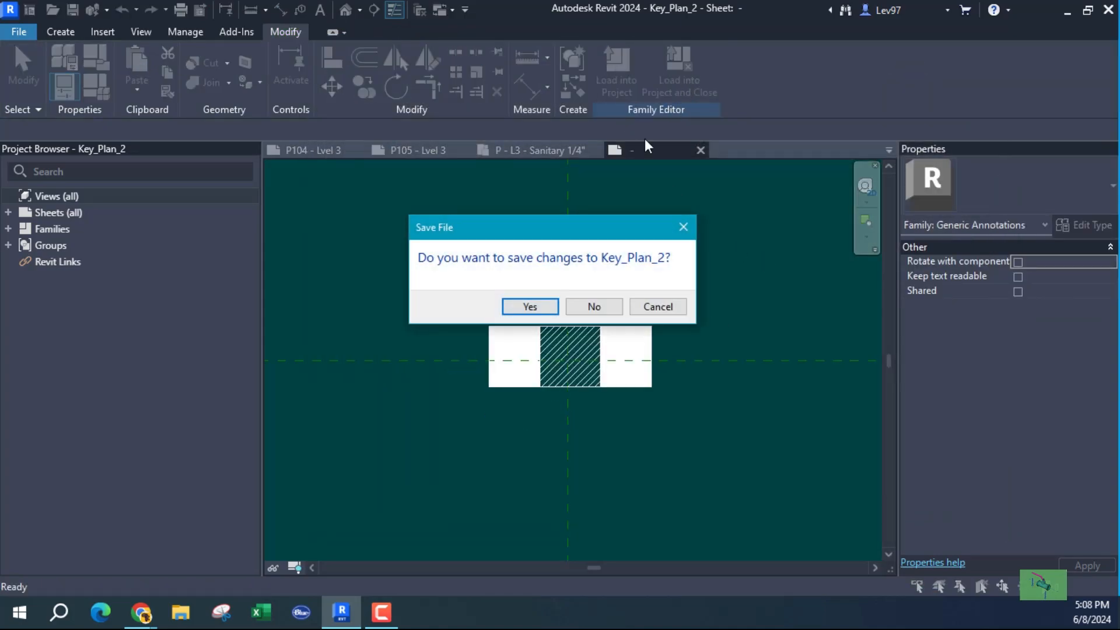
pyautogui.click(530, 307)
pyautogui.click(531, 309)
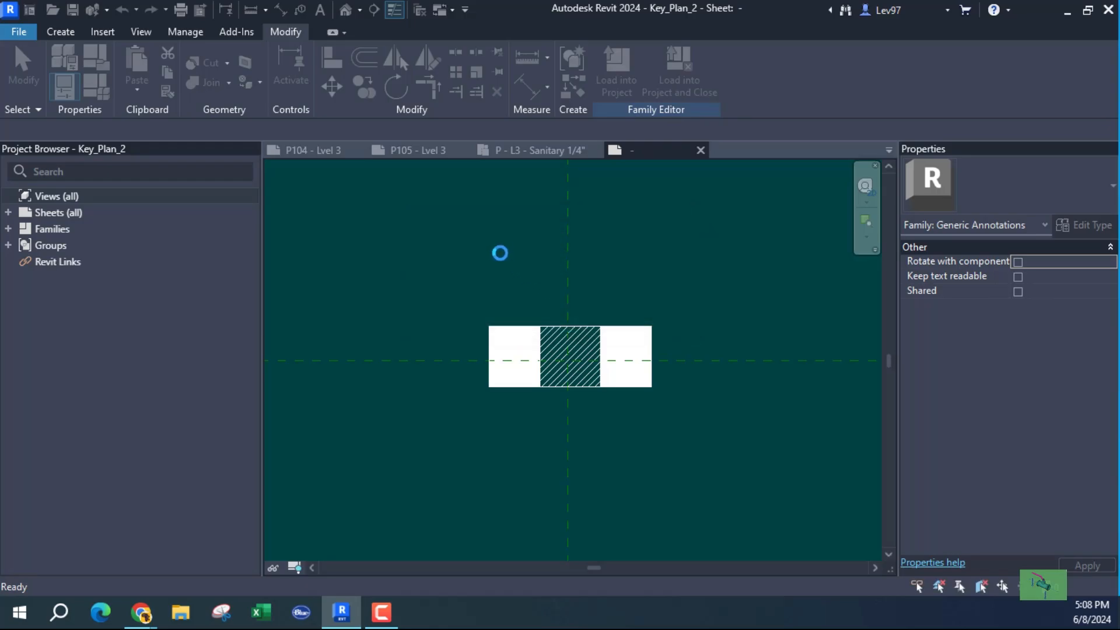
pyautogui.click(603, 290)
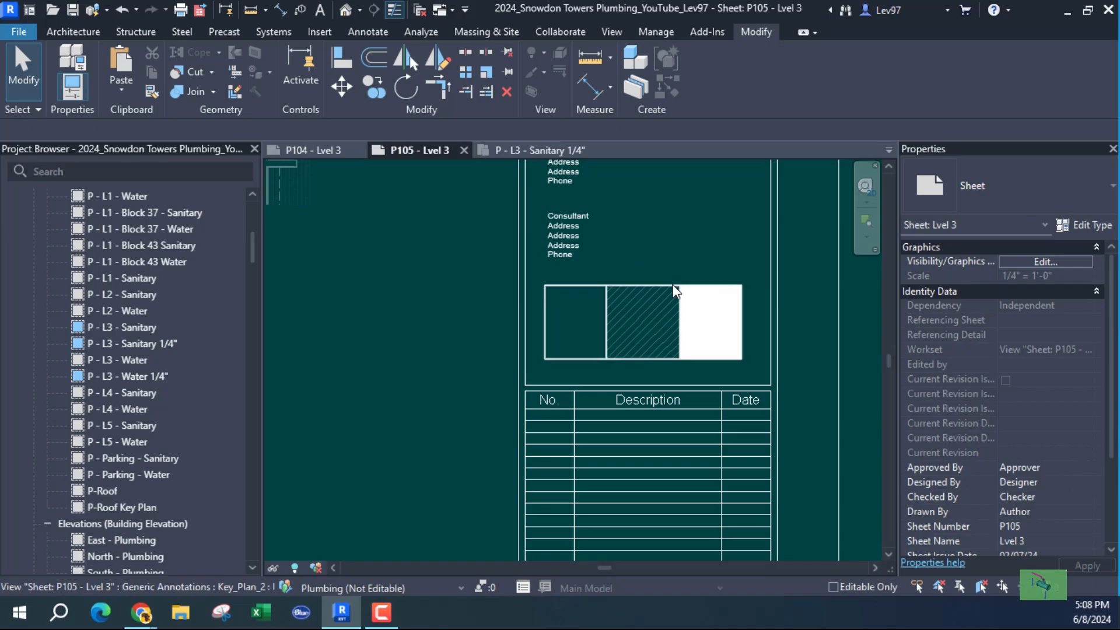
# Turn on the Left region of sheet P105's key plan and turn off its Middle and Right regions
pyautogui.click(625, 320)
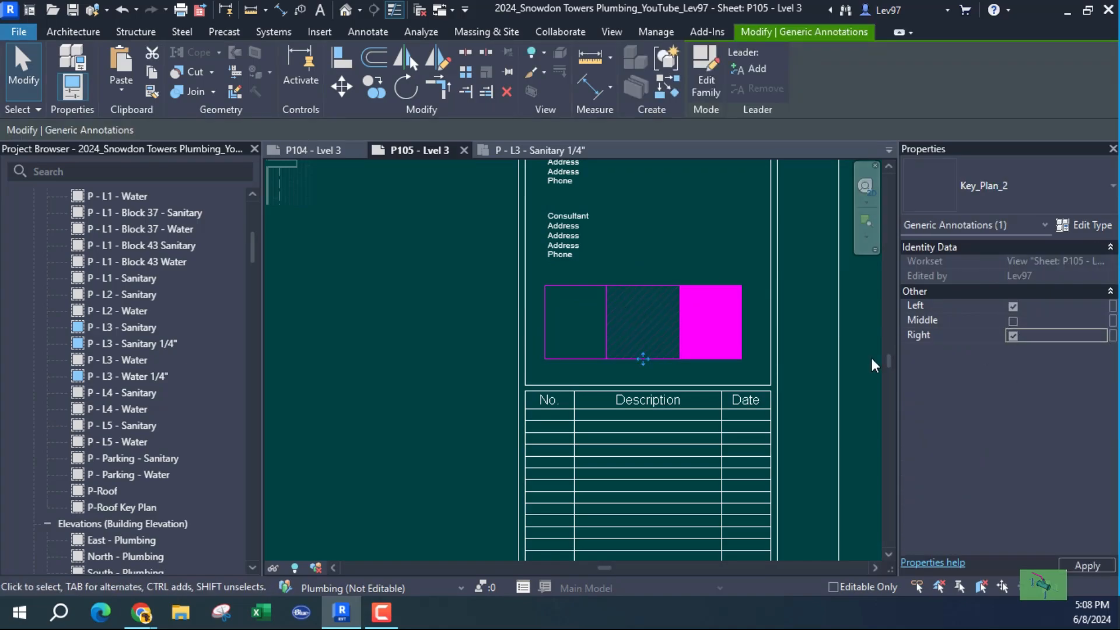
pyautogui.click(1012, 336)
pyautogui.click(471, 251)
# Close the P - L3 - Sanitary 1/4" view and switch to sheet P104
pyautogui.scroll(-6, 496, 298)
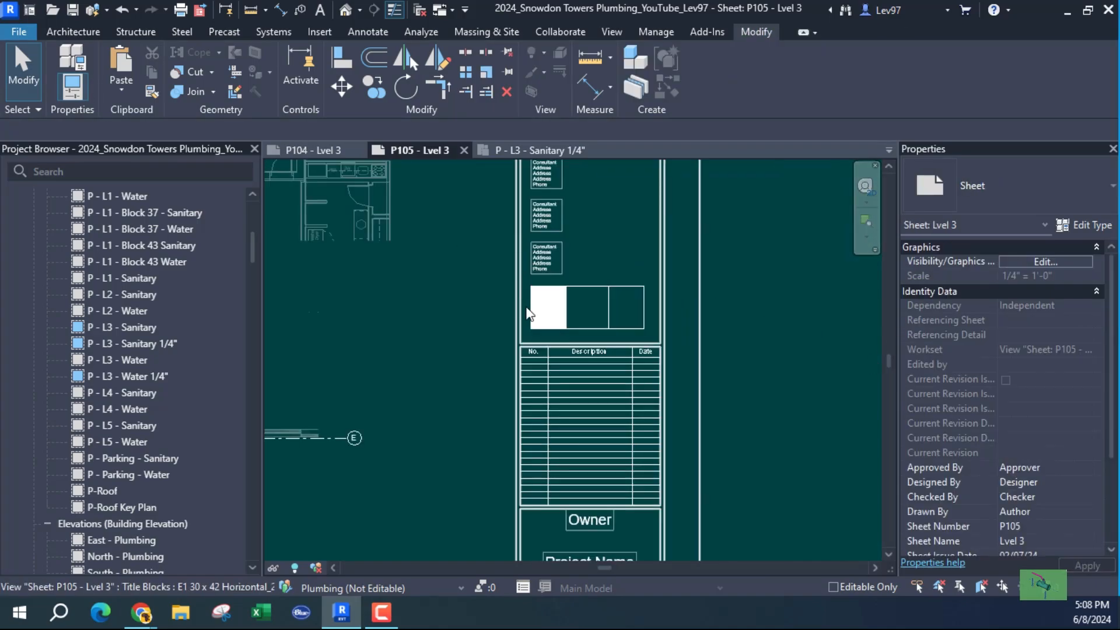
pyautogui.moveTo(487, 271); pyautogui.dragTo(740, 289, button='middle')
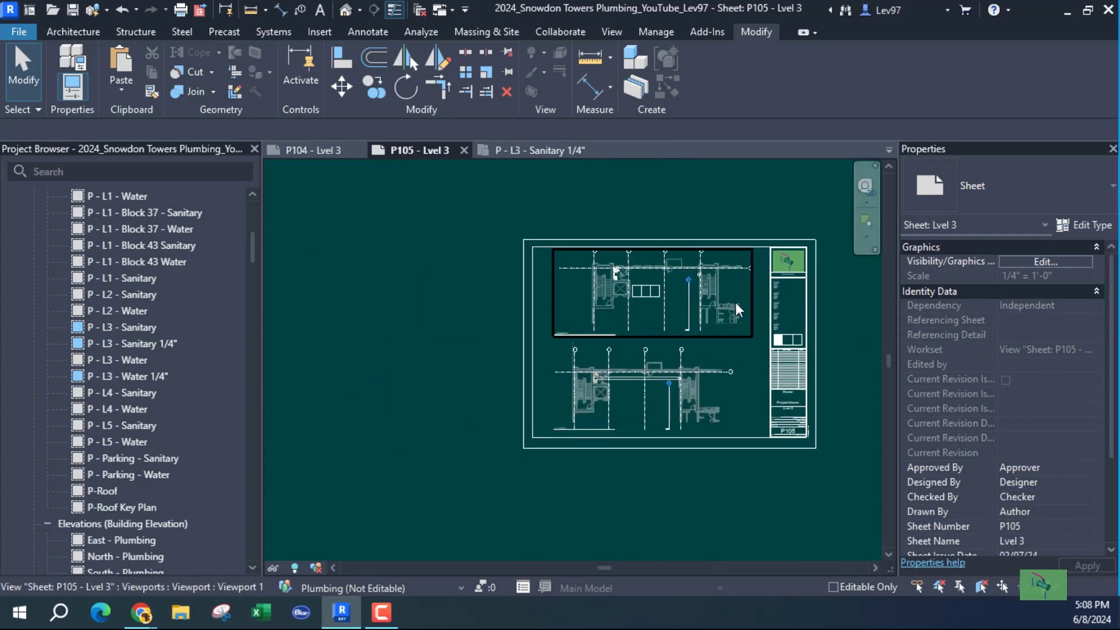
pyautogui.moveTo(674, 313); pyautogui.dragTo(507, 315, button='middle')
pyautogui.scroll(2, 516, 294)
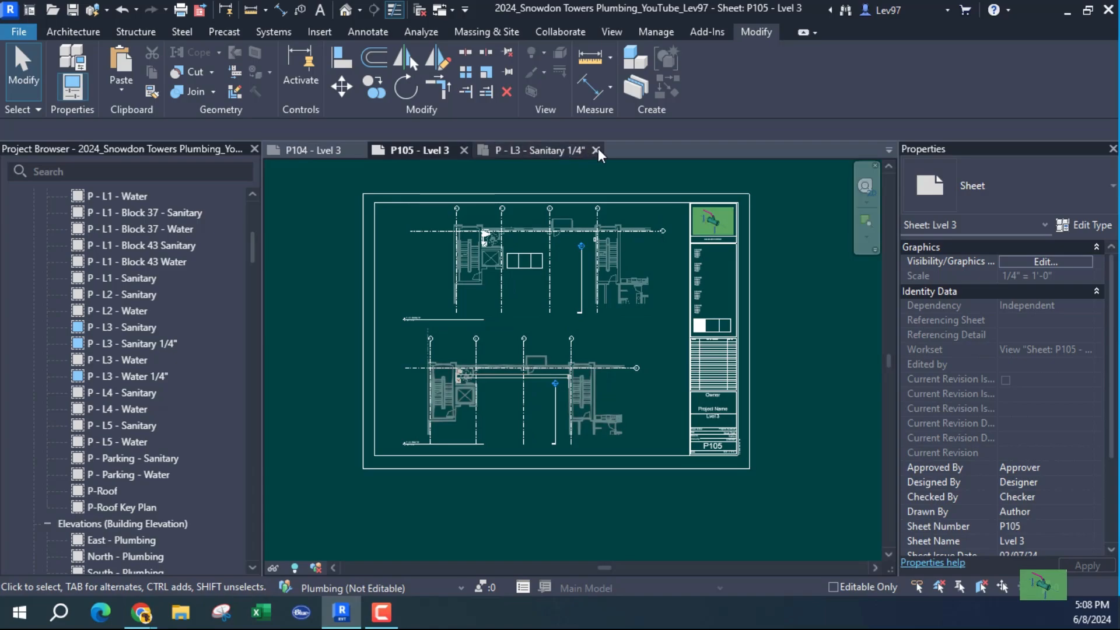
pyautogui.click(596, 150)
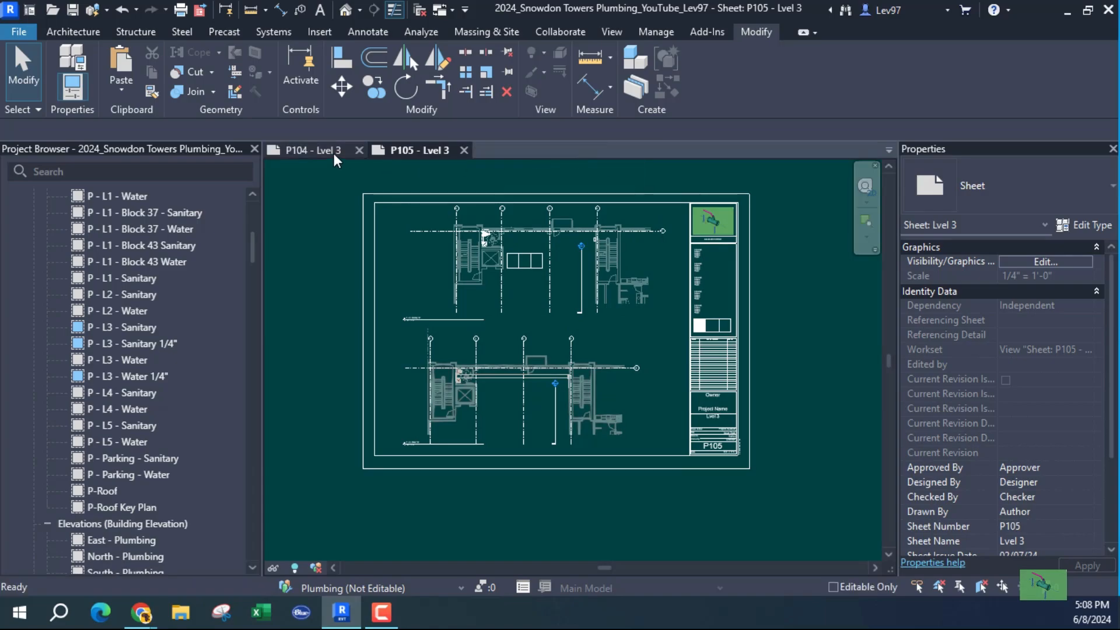
pyautogui.click(334, 153)
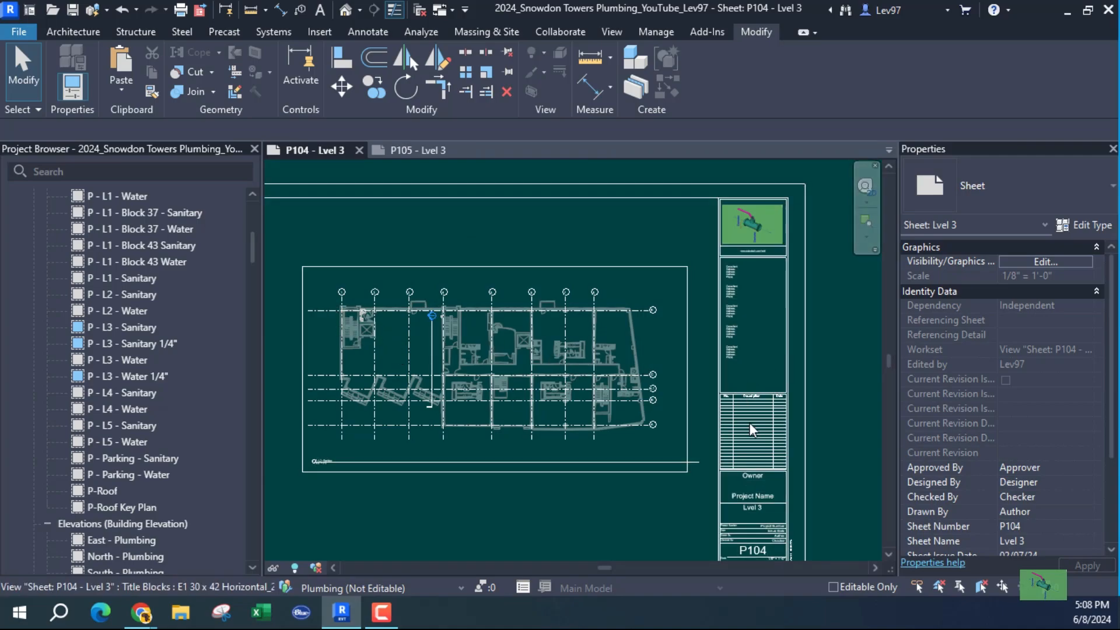
# Switch to sheet P105 and add a 3/32" Arial text note reading "KEY PLAN" in the title block's consultant area, above the key plan
pyautogui.moveTo(769, 319); pyautogui.dragTo(780, 285, button='middle')
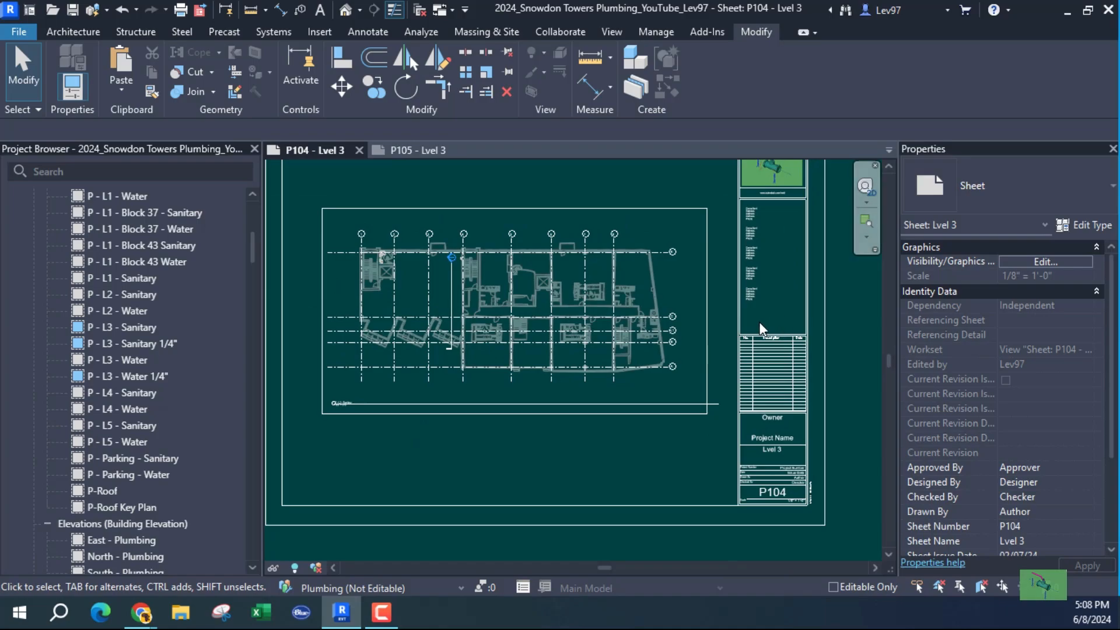
pyautogui.click(420, 150)
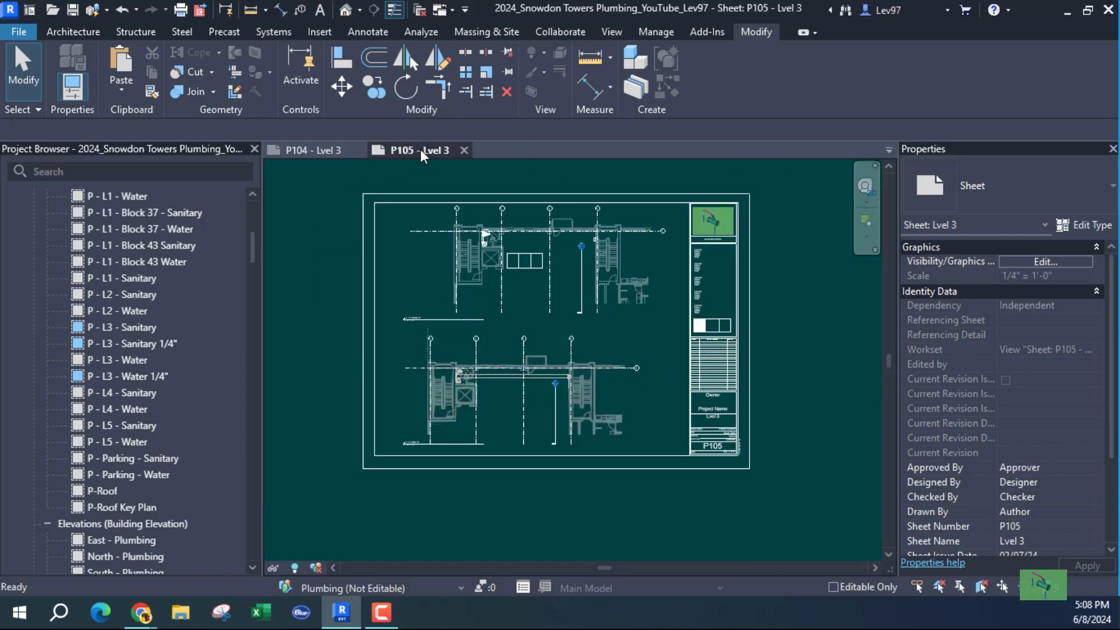
pyautogui.scroll(6, 722, 299)
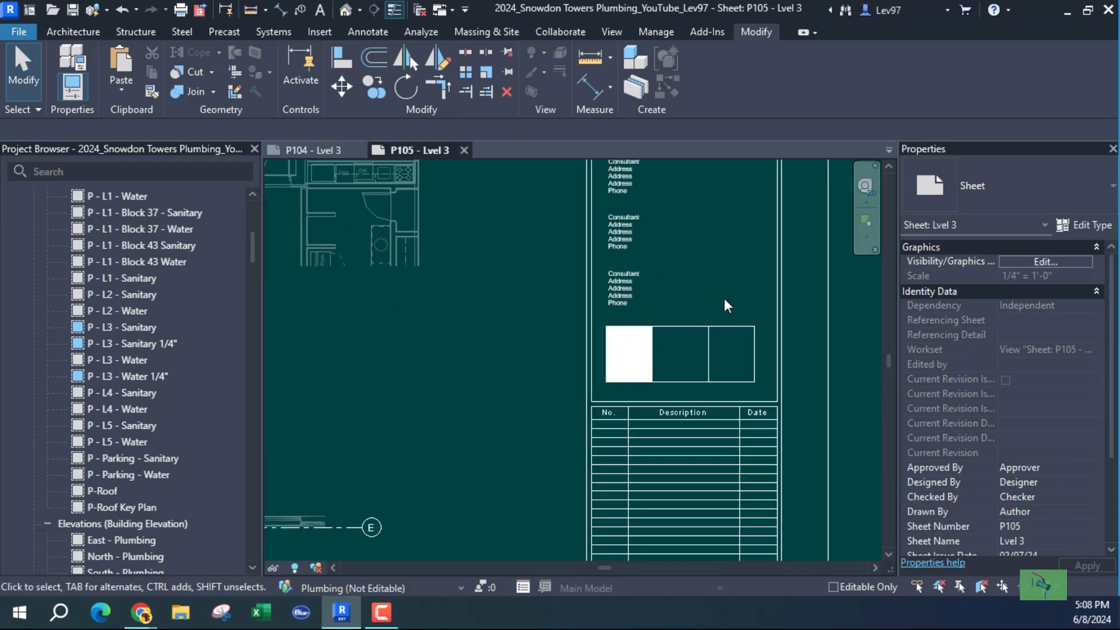
pyautogui.click(360, 33)
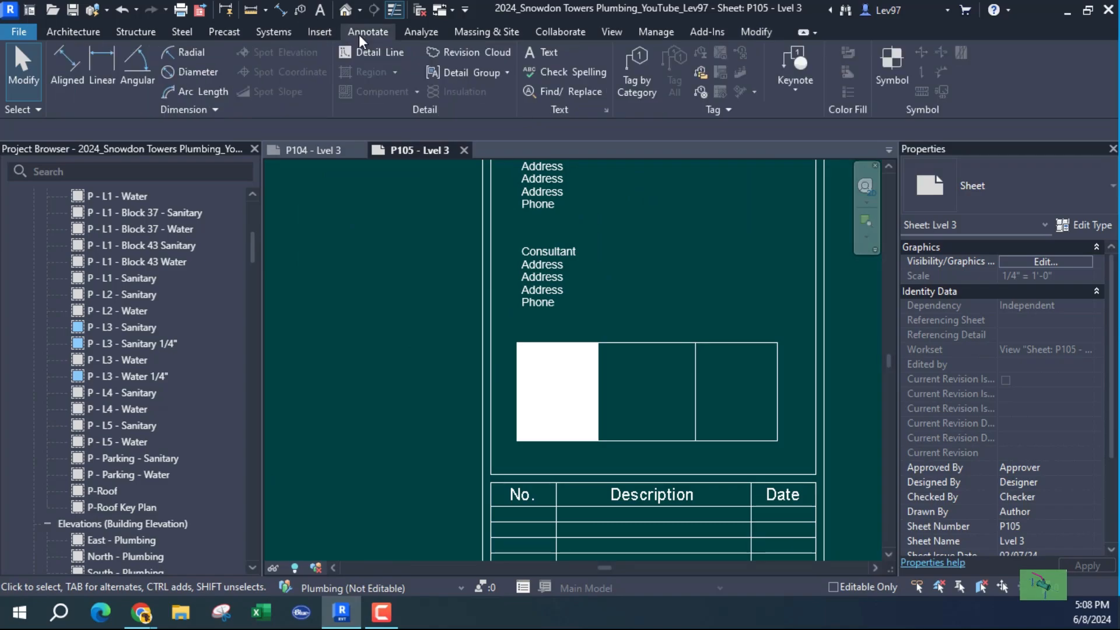
pyautogui.press('t')
pyautogui.press('x')
pyautogui.click(620, 230)
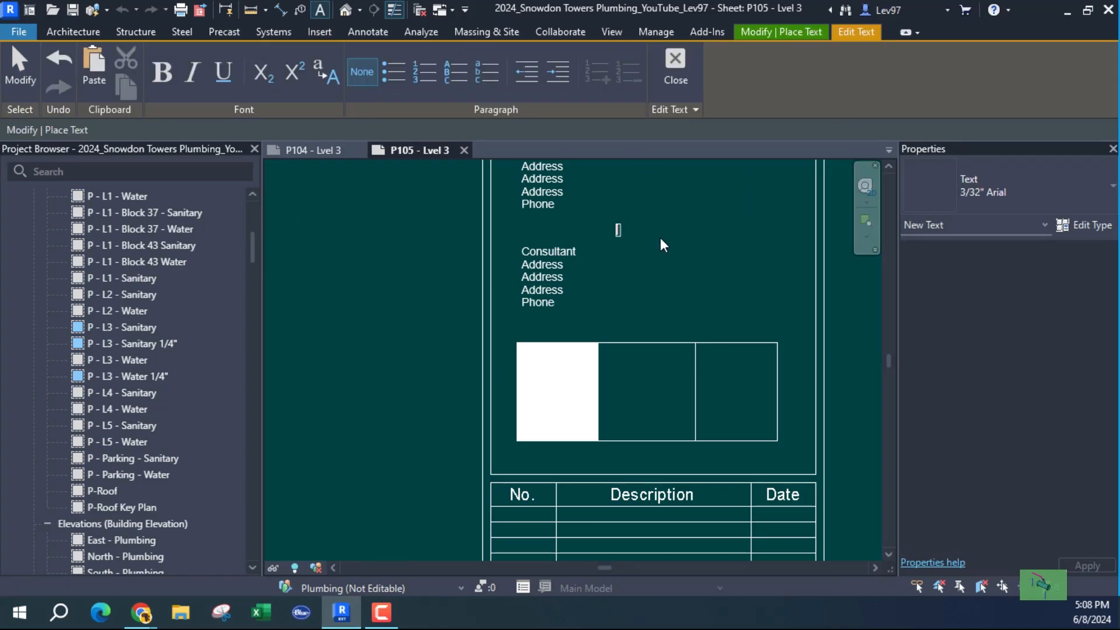
pyautogui.write('KEY PLAN')
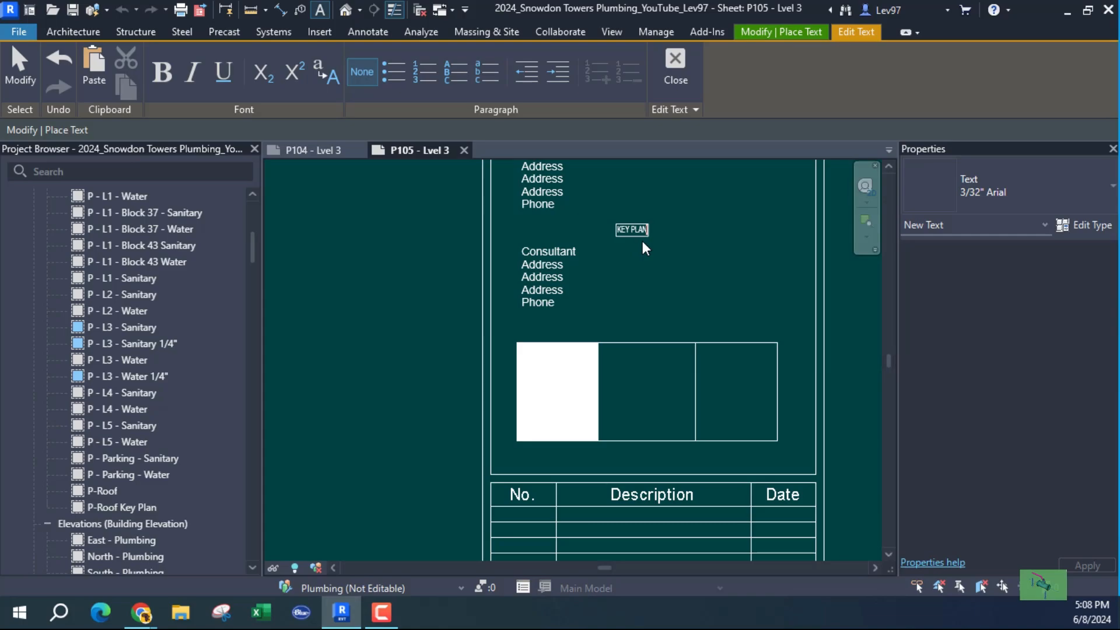
pyautogui.click(643, 240)
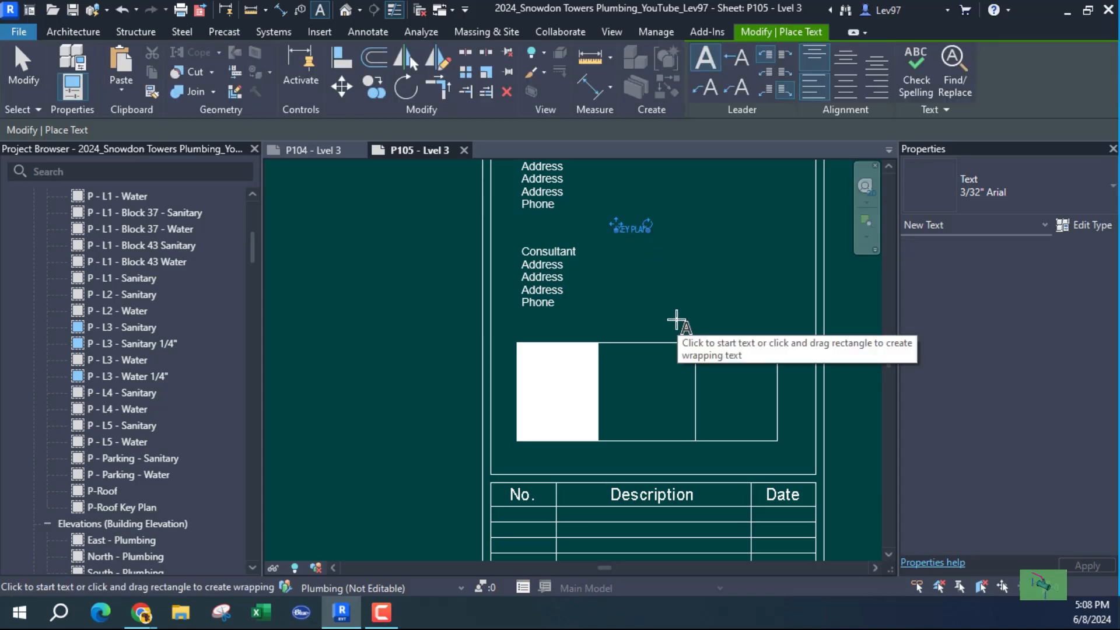
pyautogui.press('Escape')
pyautogui.press('Escape')
# Move the KEY PLAN text note down so it sits centred just above the three-cell key plan
pyautogui.moveTo(632, 225); pyautogui.dragTo(694, 293)
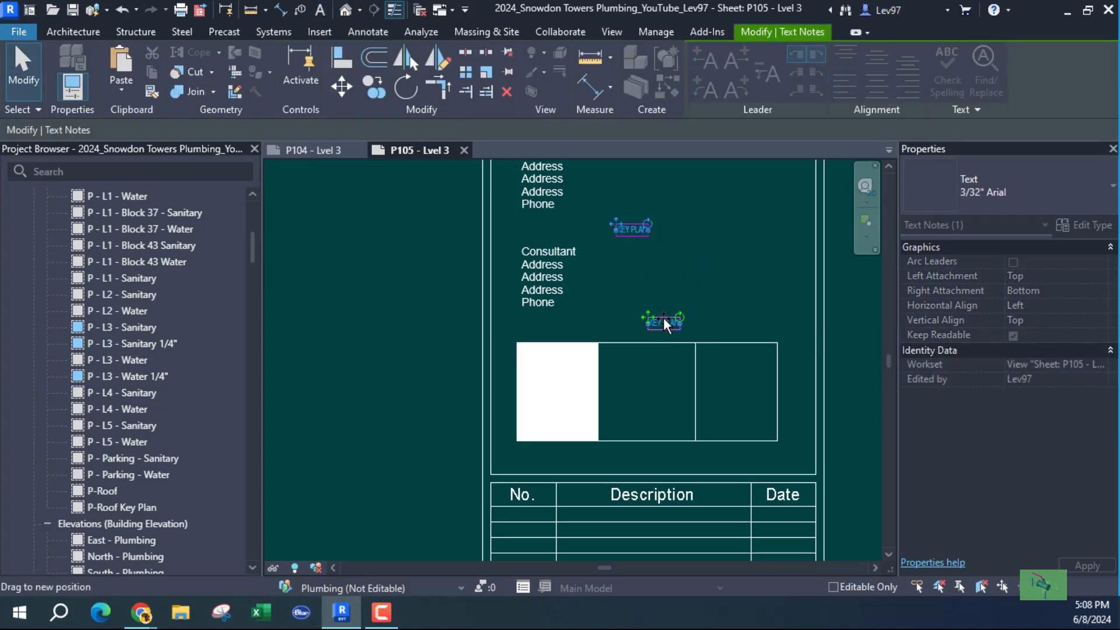
pyautogui.moveTo(657, 325); pyautogui.dragTo(655, 322)
pyautogui.click(430, 314)
pyautogui.scroll(-3, 444, 330)
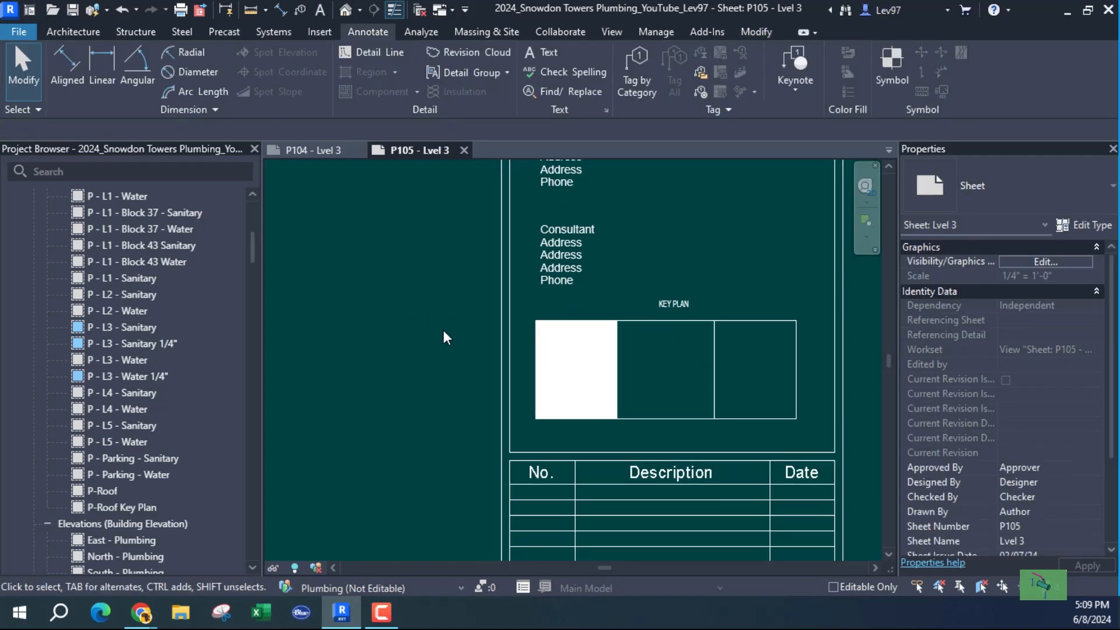